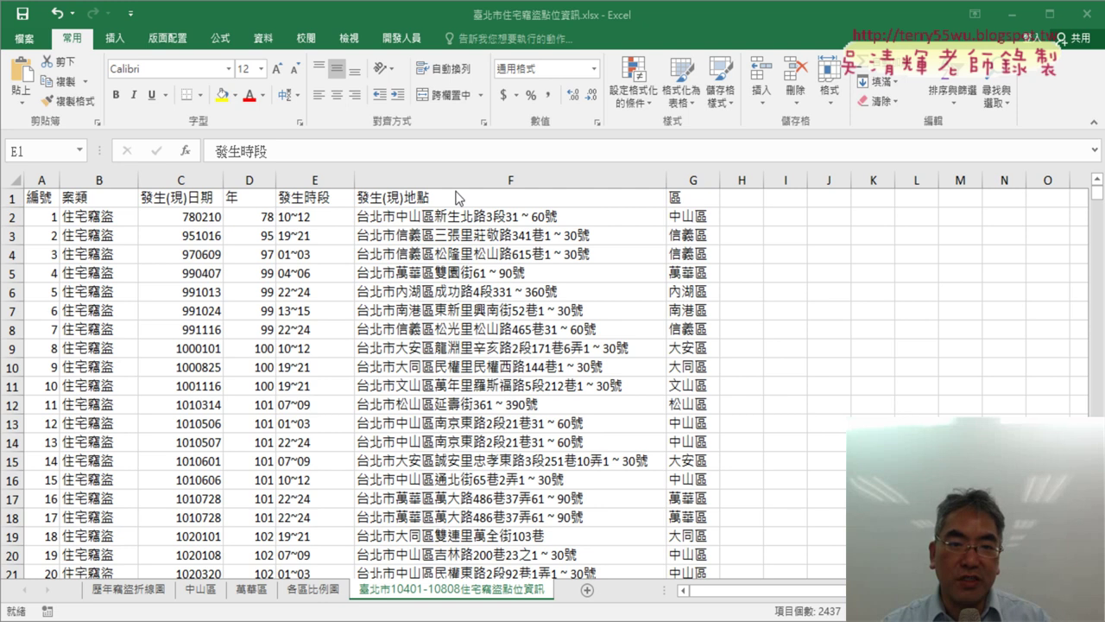
# Check address column F and column H, then open 臺北市住宅竊盜完成程式碼 from Google Drive
pyautogui.click(460, 182)
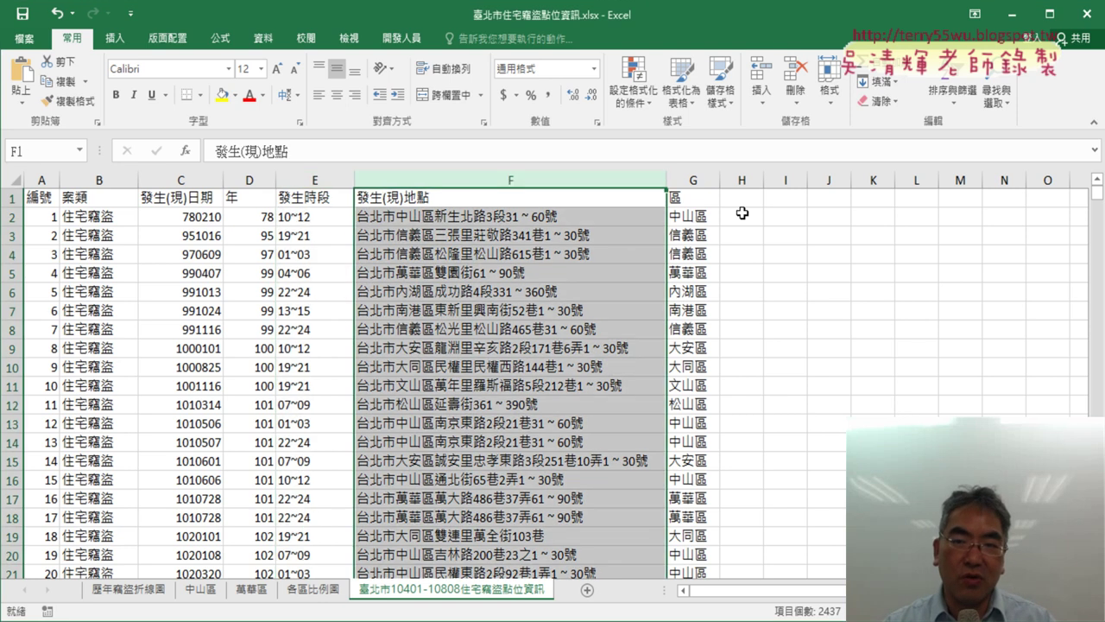
pyautogui.click(743, 214)
pyautogui.moveTo(764, 181); pyautogui.dragTo(779, 180)
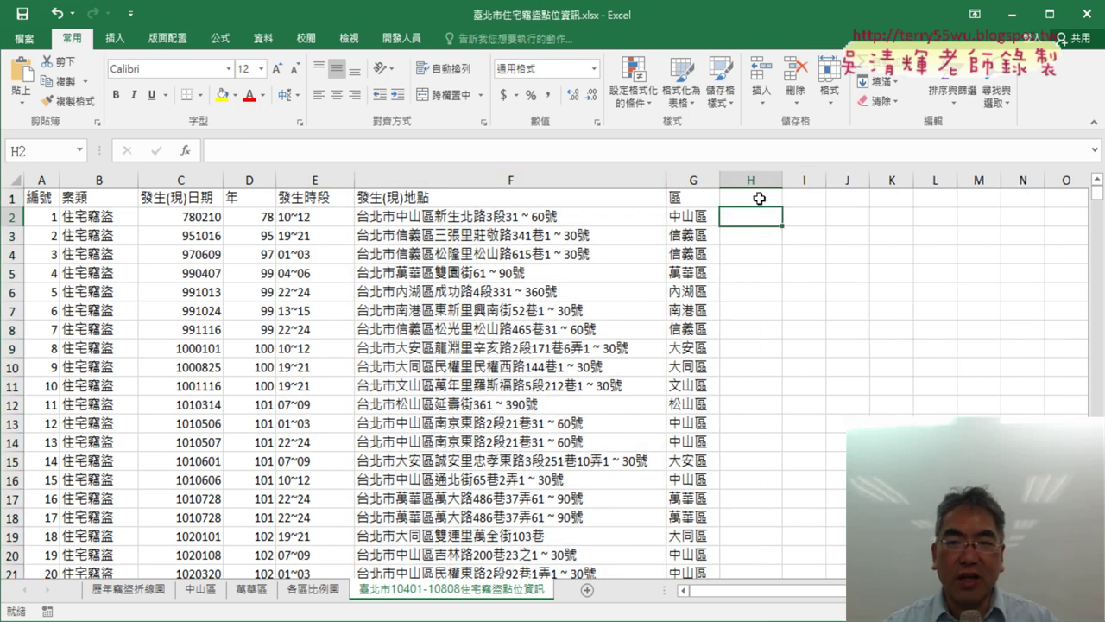
pyautogui.click(759, 198)
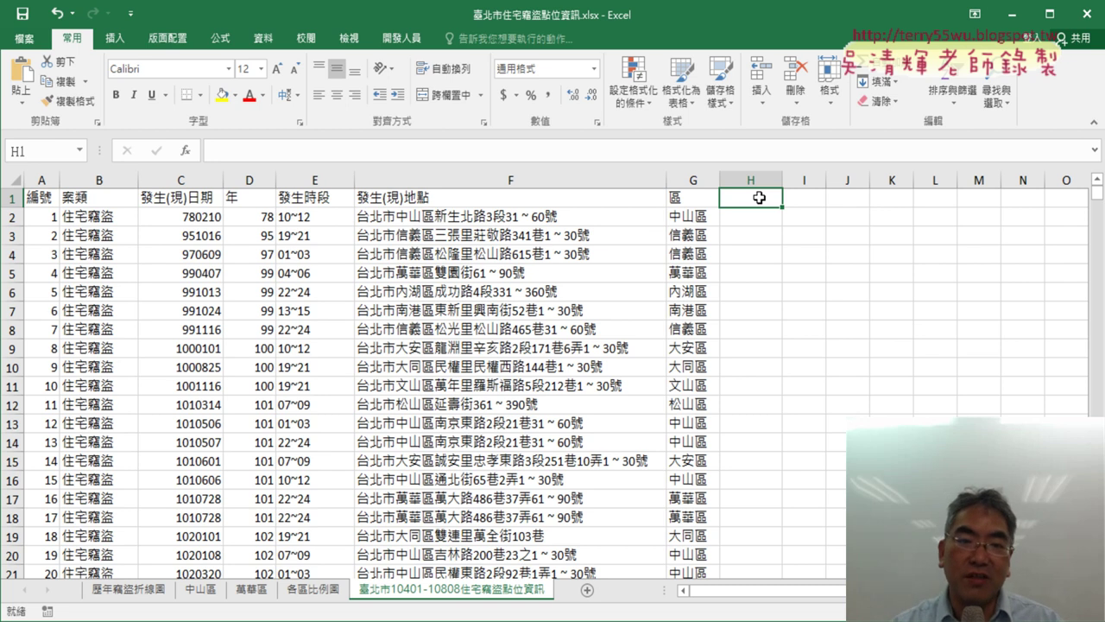
pyautogui.click(551, 181)
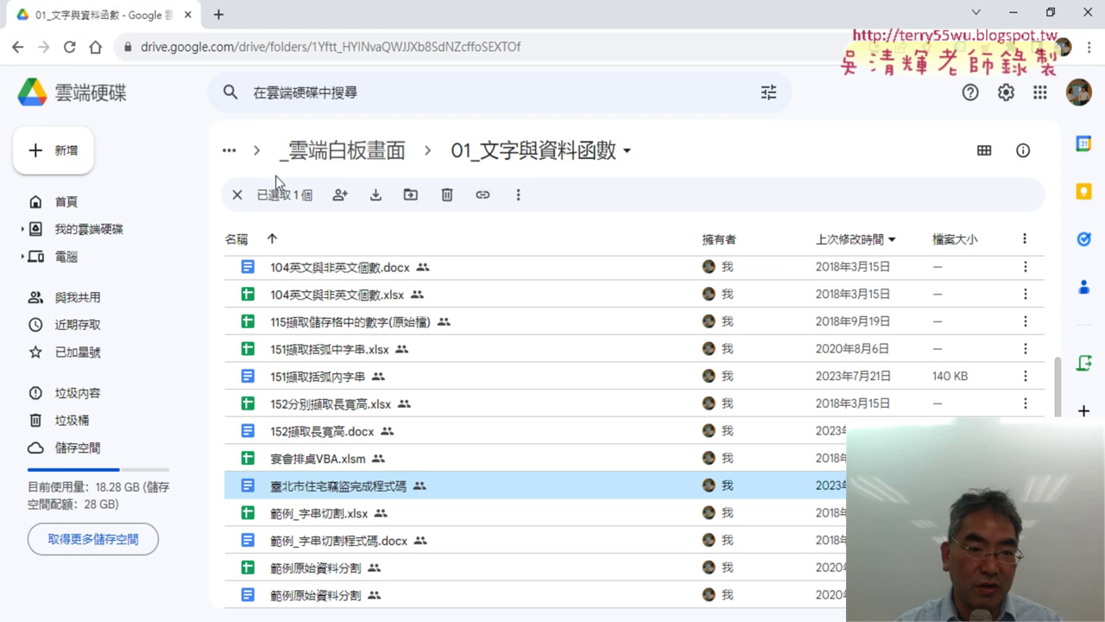
pyautogui.doubleClick(329, 485)
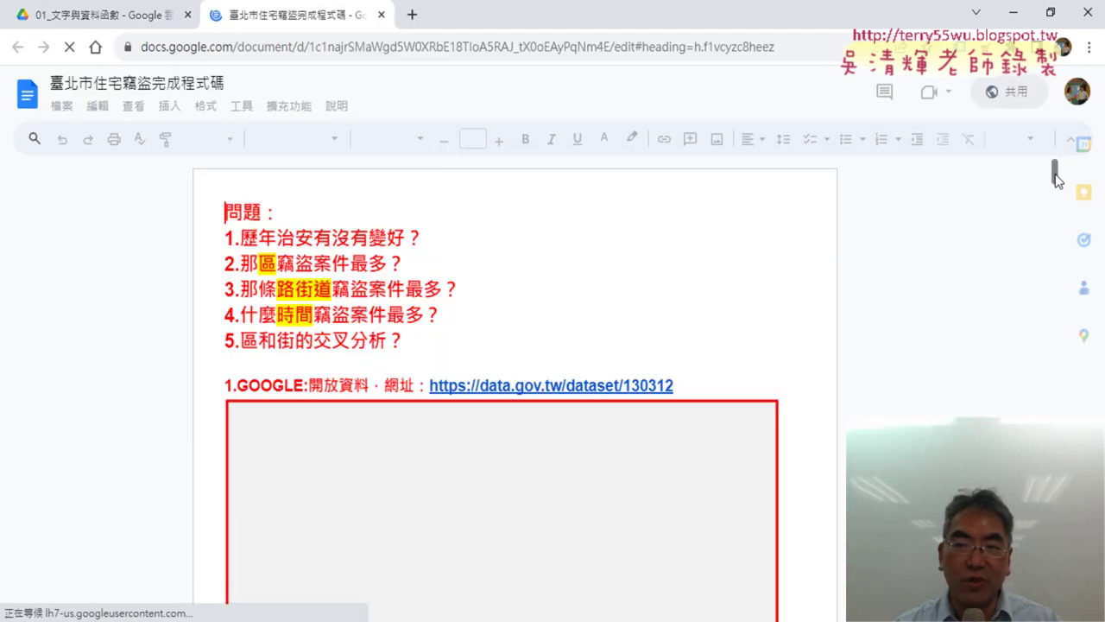
# Scroll the Google Doc down to the CHAT GPT產生的程式碼 heading and highlight it
pyautogui.moveTo(1057, 179); pyautogui.dragTo(1056, 285)
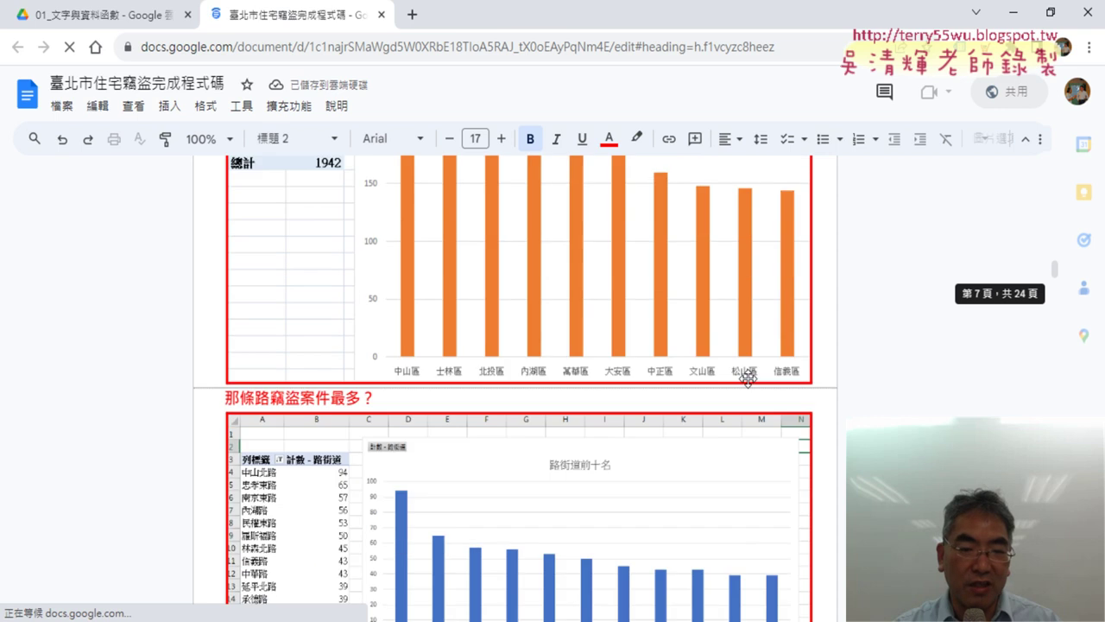
pyautogui.scroll(-10, 748, 378)
pyautogui.scroll(-10, 746, 378)
pyautogui.scroll(-10, 746, 378)
pyautogui.scroll(-10, 745, 375)
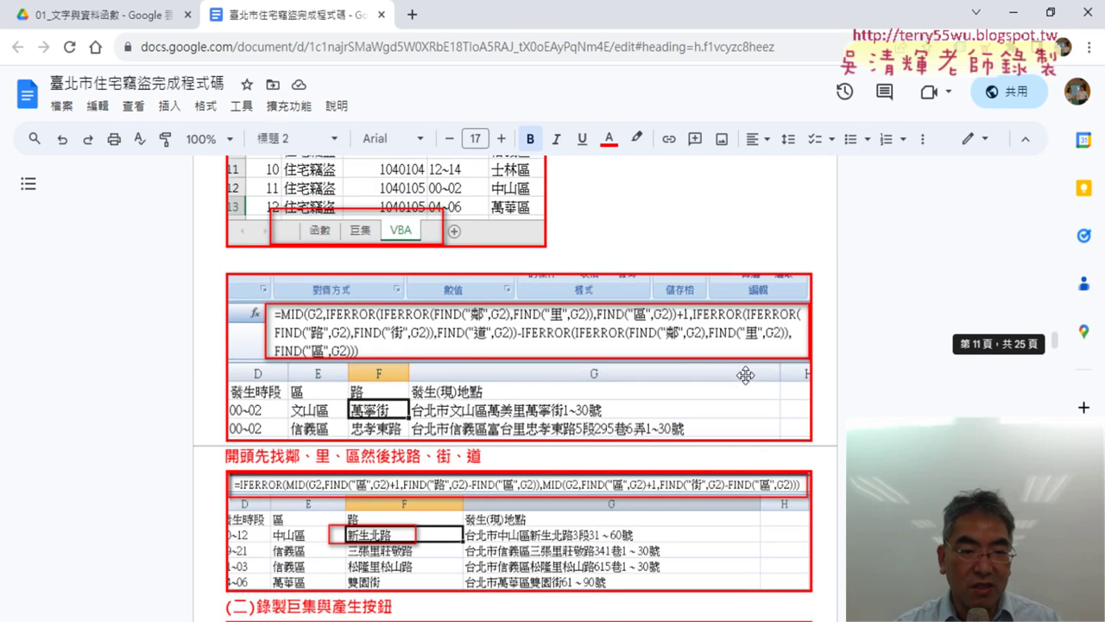
pyautogui.scroll(-10, 745, 375)
pyautogui.scroll(-3, 746, 374)
pyautogui.scroll(-10, 747, 373)
pyautogui.scroll(-10, 747, 372)
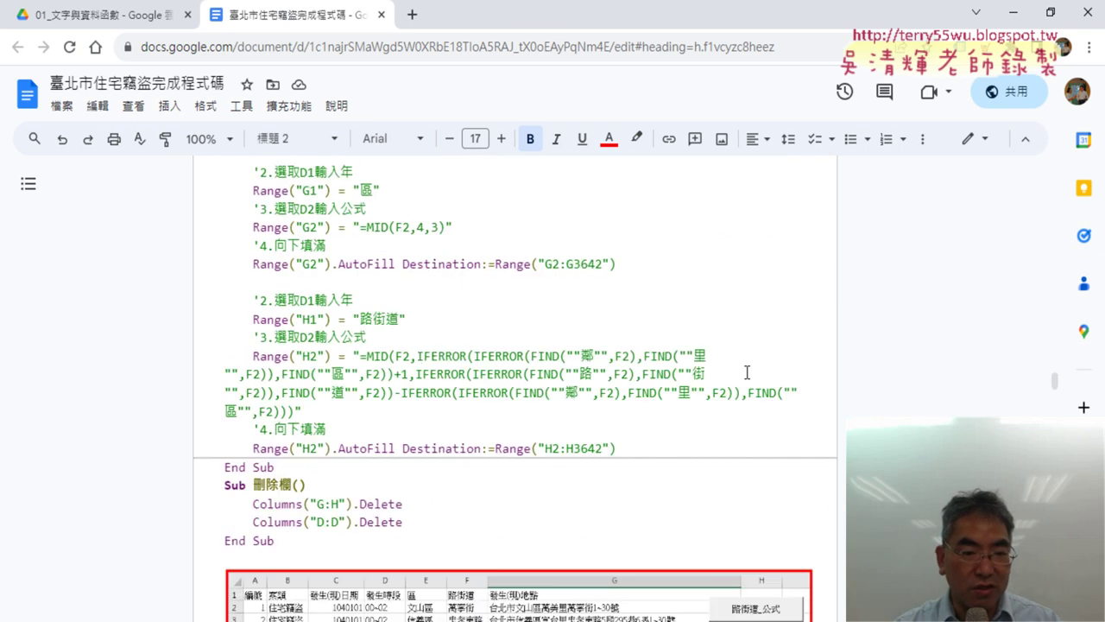
pyautogui.scroll(-5, 747, 372)
pyautogui.scroll(-5, 746, 372)
pyautogui.scroll(-5, 746, 371)
pyautogui.scroll(-5, 746, 372)
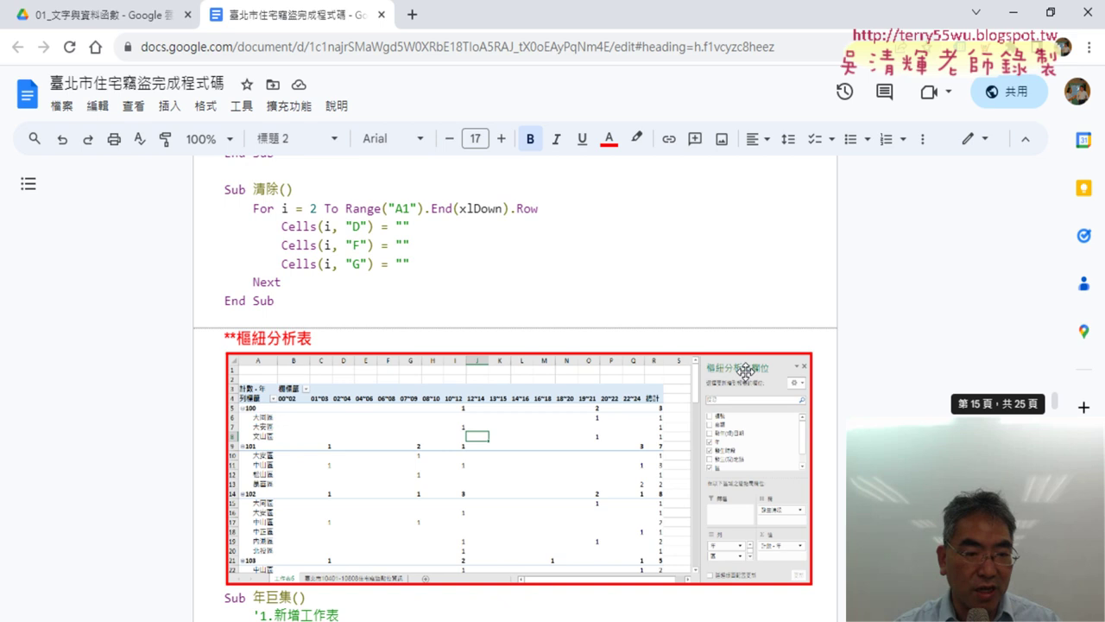
pyautogui.scroll(-3, 746, 372)
pyautogui.scroll(-1, 746, 371)
pyautogui.scroll(-4, 747, 372)
pyautogui.scroll(-1, 747, 373)
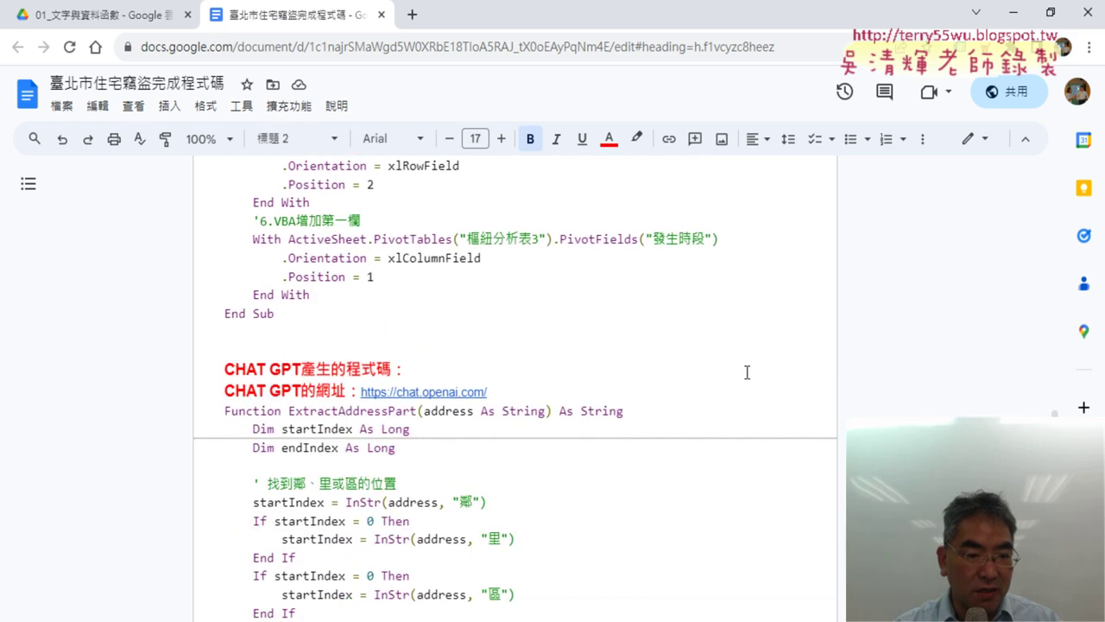
pyautogui.scroll(-1, 747, 372)
pyautogui.moveTo(222, 298); pyautogui.dragTo(488, 294)
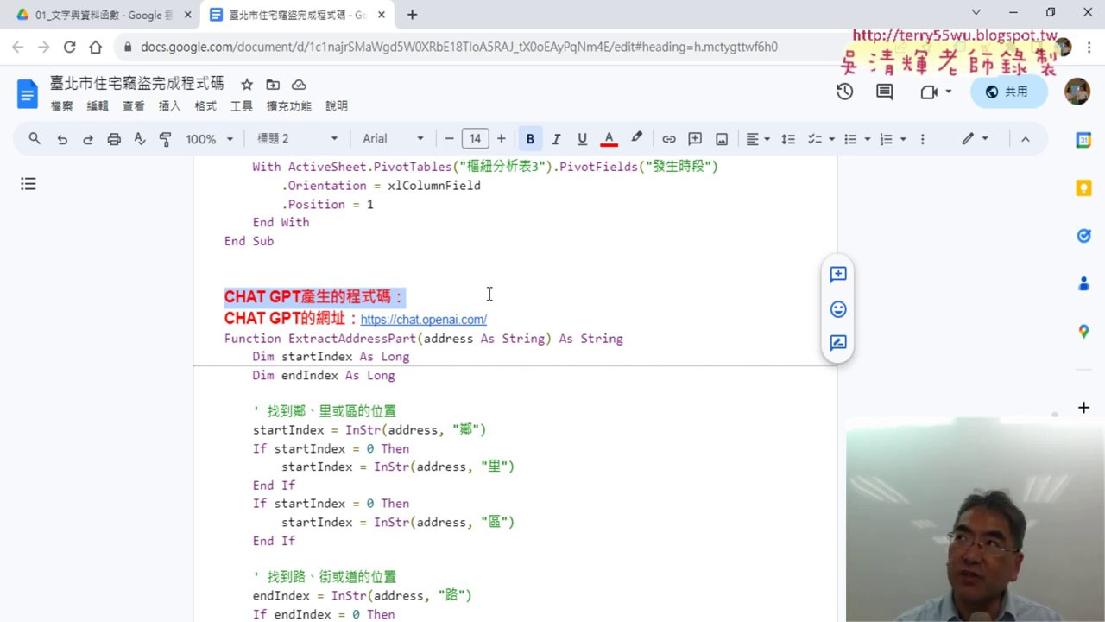
# Read through the ExtractAddressPart VBA code, then minimize Chrome to return to the Excel workbook
pyautogui.scroll(-1, 458, 294)
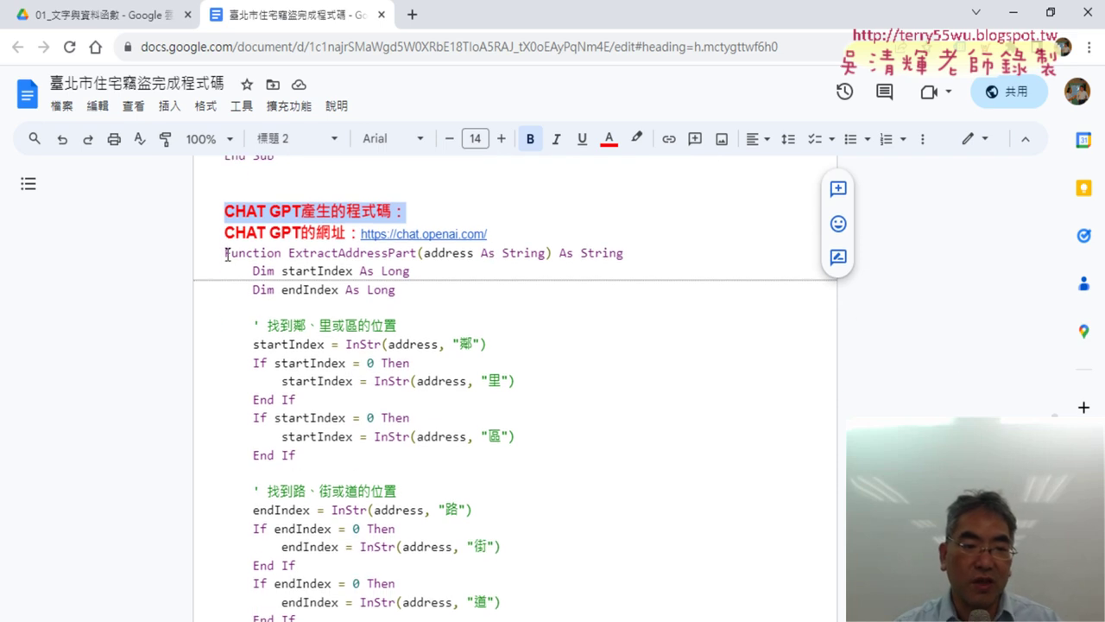
pyautogui.moveTo(227, 255); pyautogui.dragTo(481, 402)
pyautogui.scroll(-2, 479, 407)
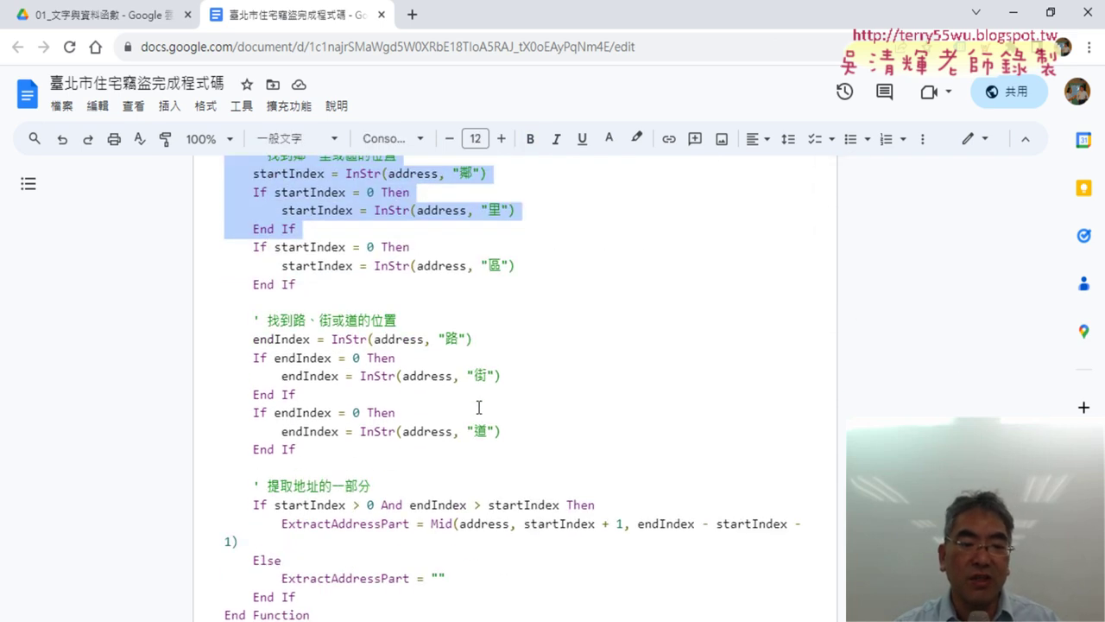
pyautogui.scroll(-1, 479, 407)
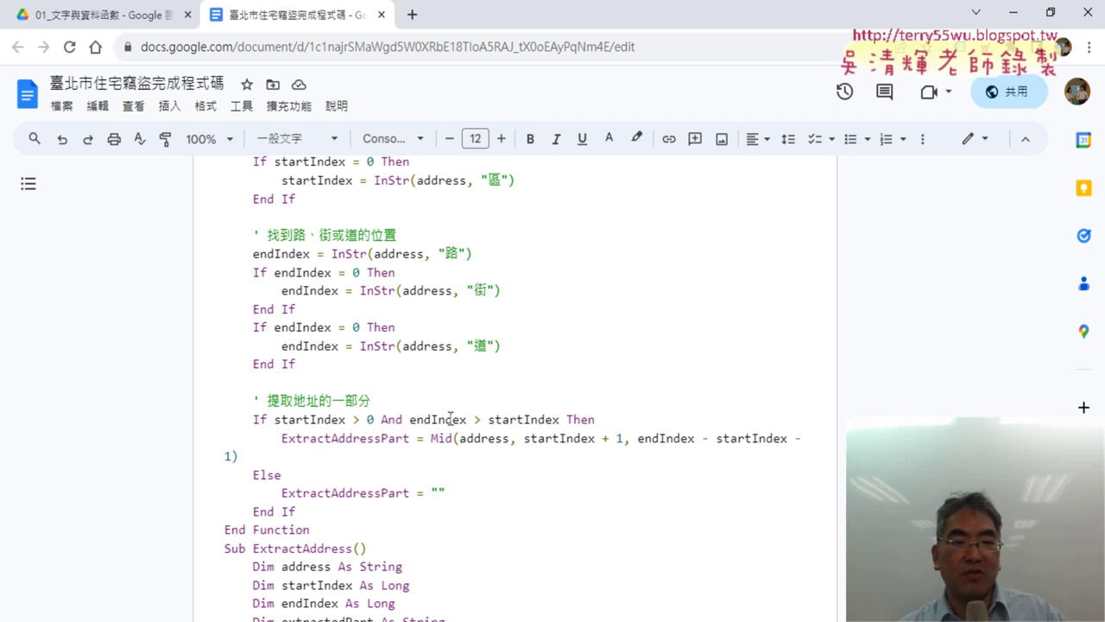
pyautogui.scroll(1, 444, 397)
pyautogui.scroll(1, 443, 397)
pyautogui.click(445, 398)
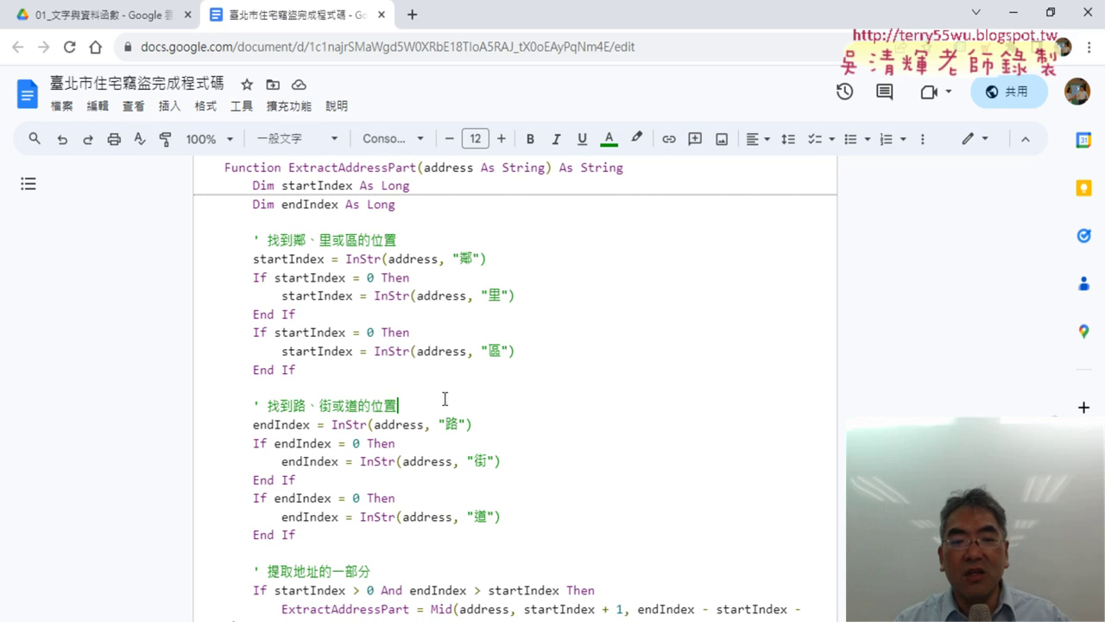
pyautogui.scroll(1, 445, 398)
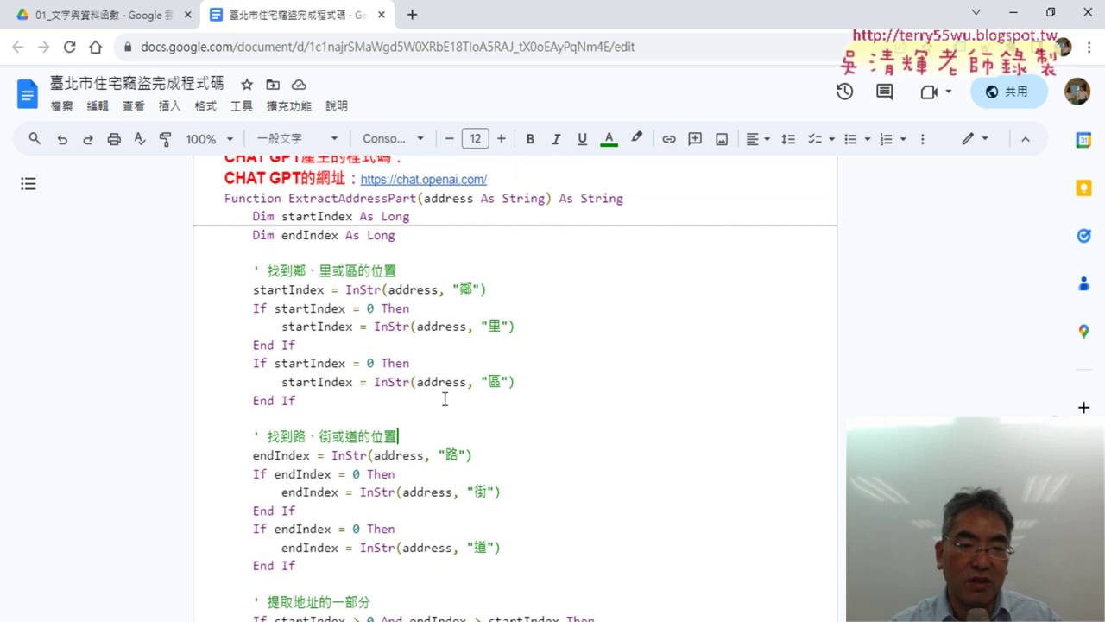
pyautogui.scroll(1, 445, 398)
pyautogui.scroll(-2, 444, 398)
pyautogui.scroll(-2, 444, 398)
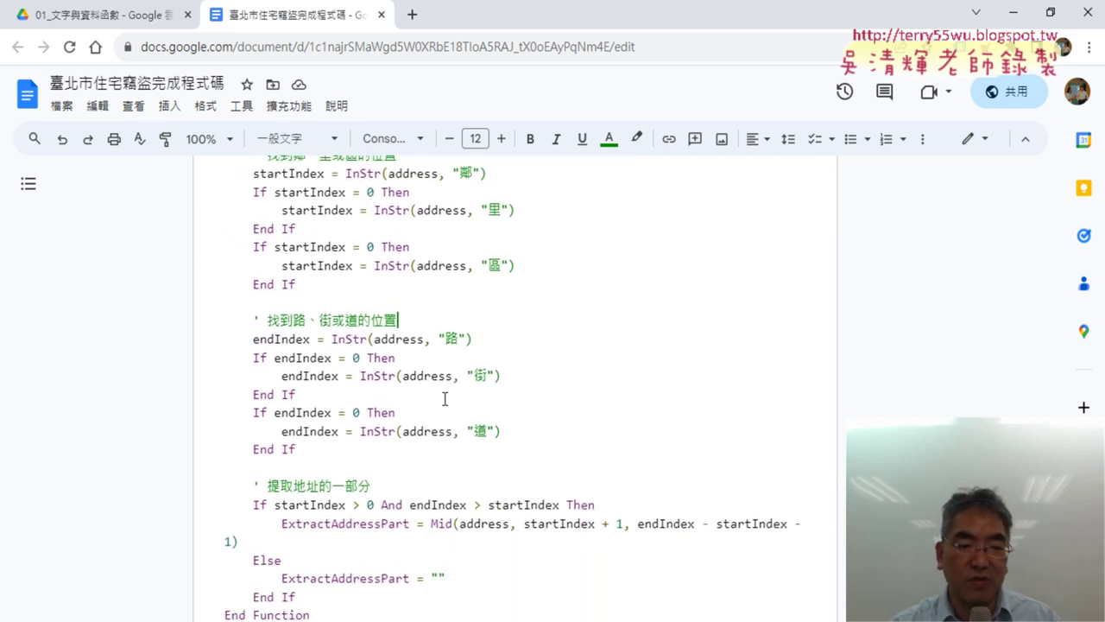
pyautogui.click(1017, 19)
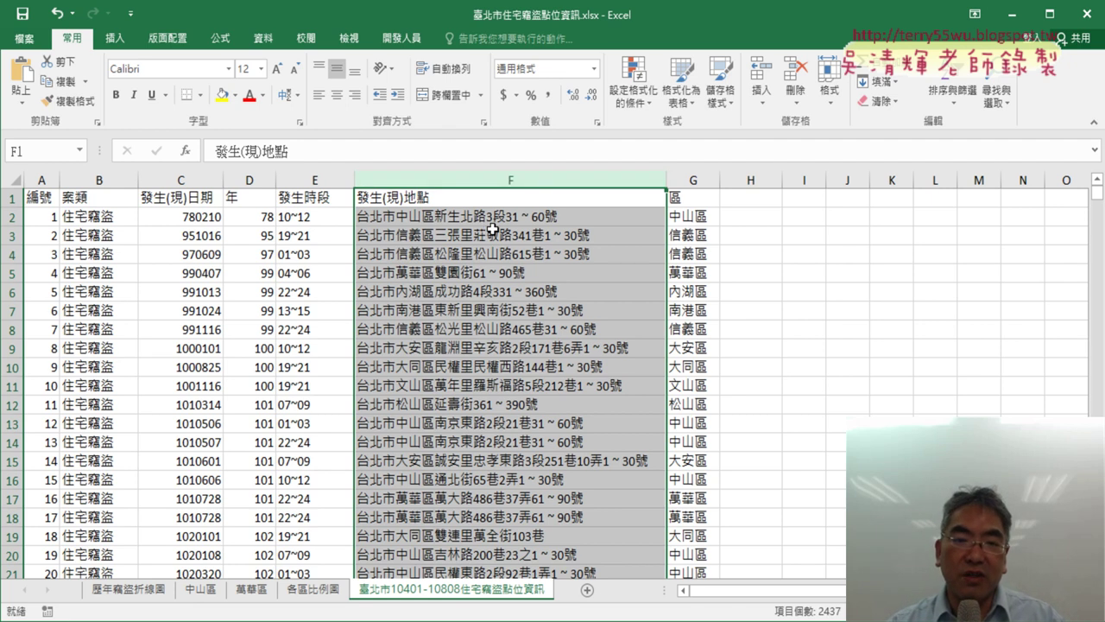
pyautogui.click(488, 217)
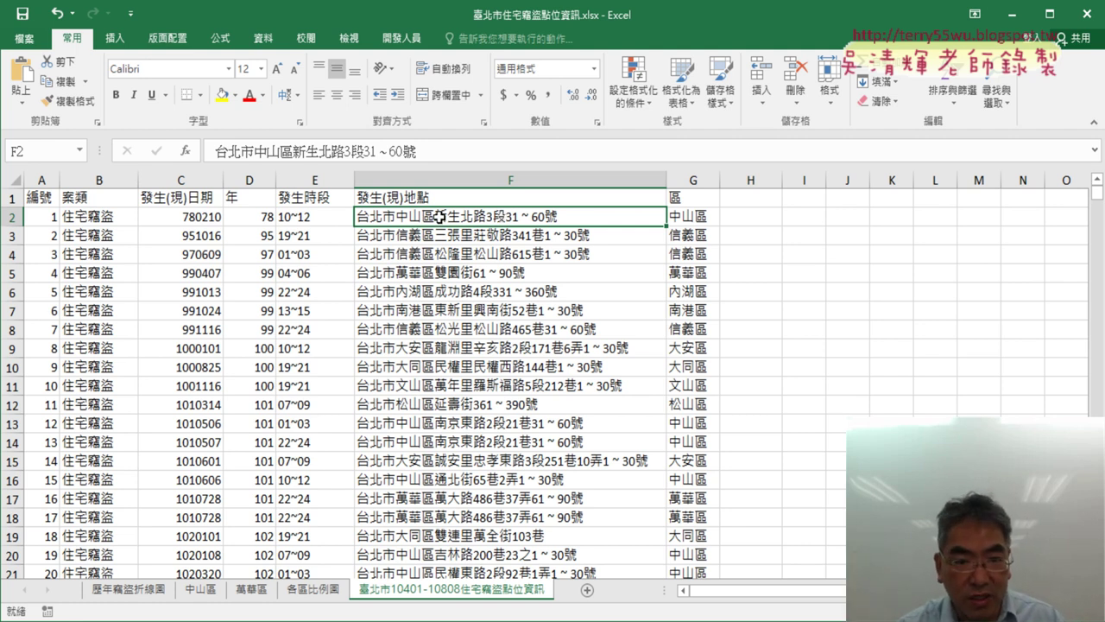
pyautogui.click(512, 239)
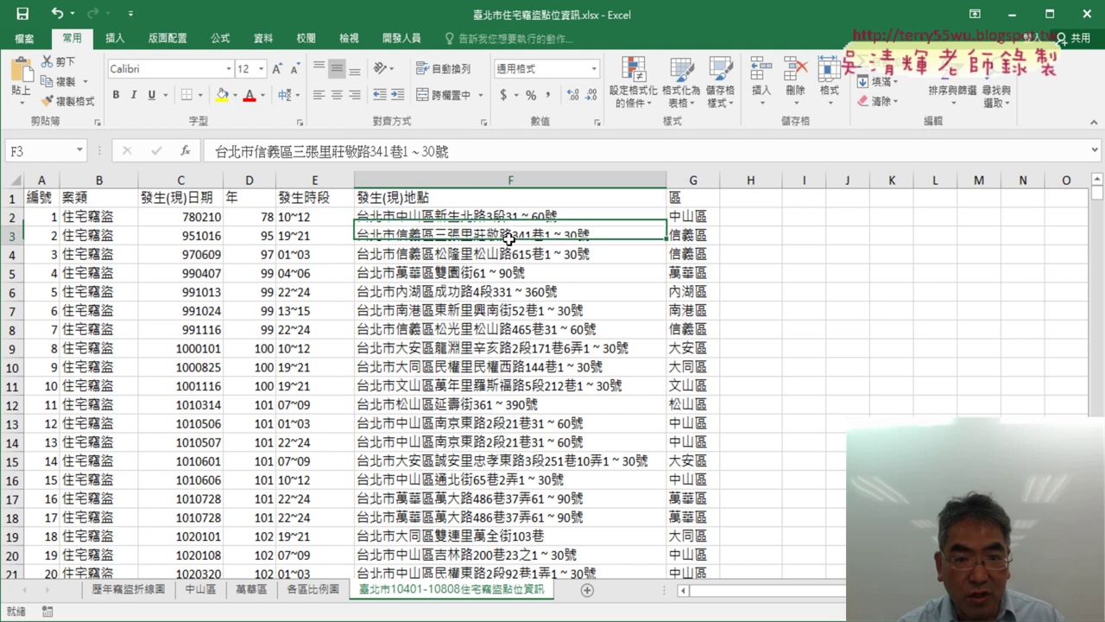
pyautogui.click(506, 252)
pyautogui.click(466, 271)
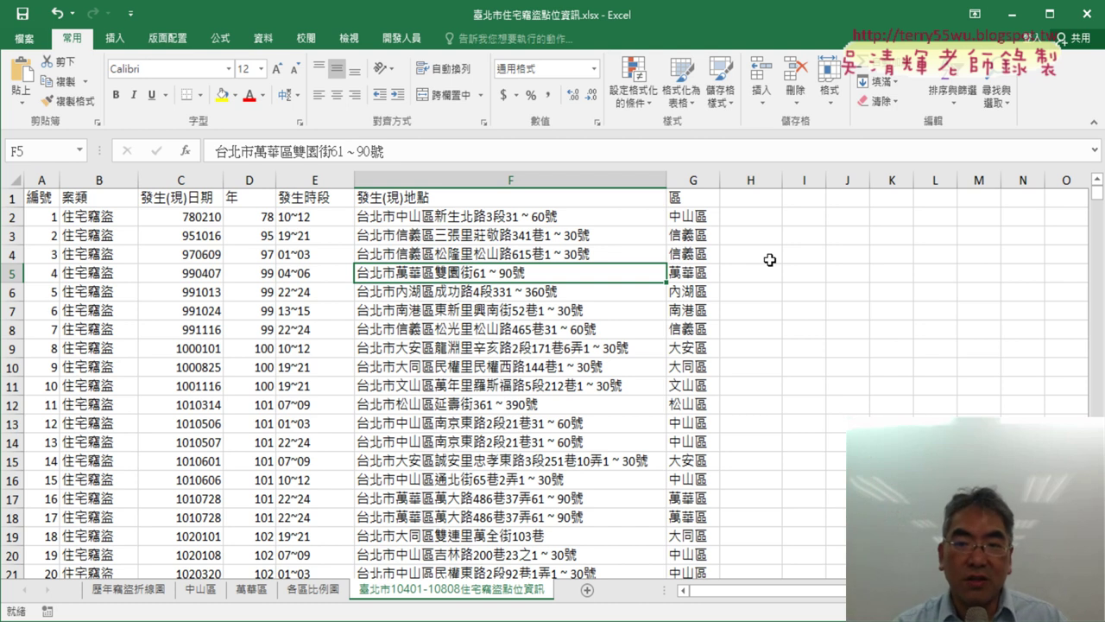
# Enter the heading 路街道 in H1, then select column H and address column F
pyautogui.click(758, 203)
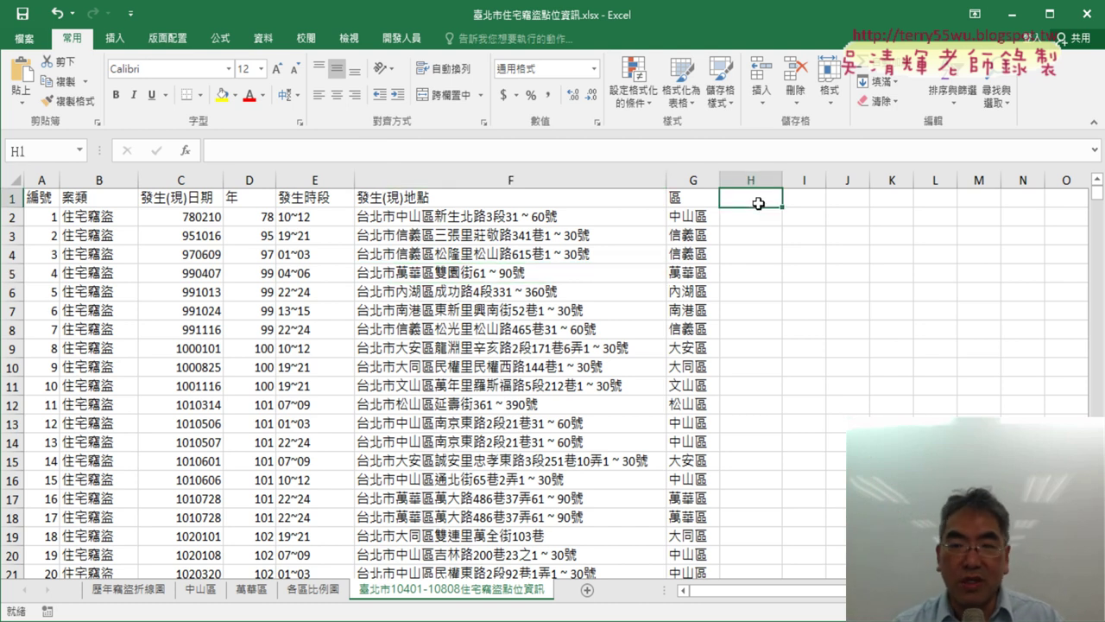
pyautogui.write('ㄌㄨ')
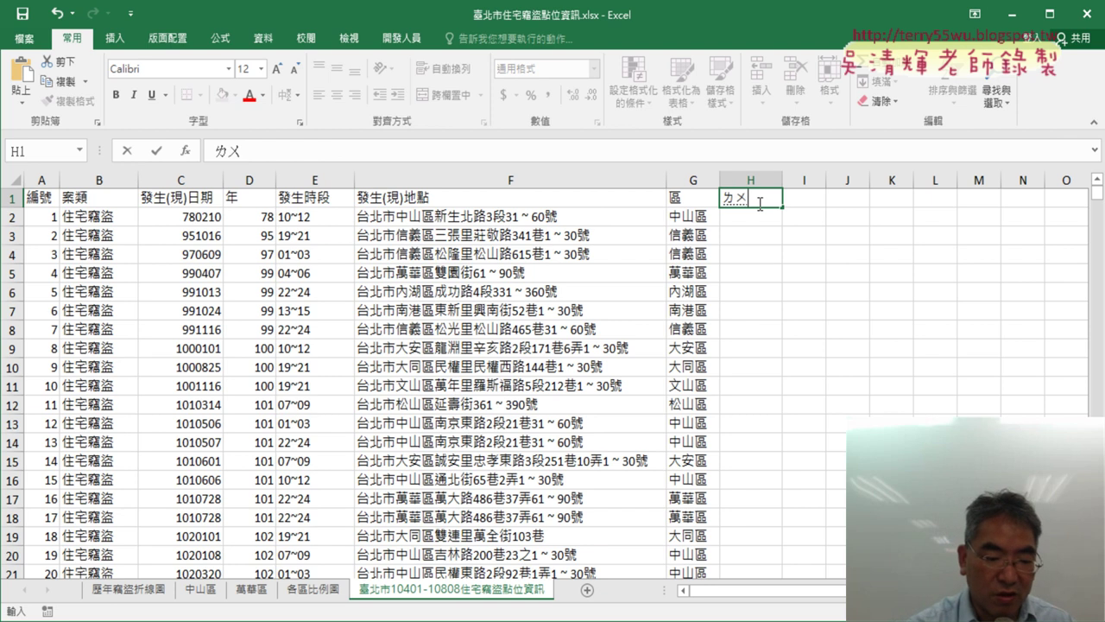
pyautogui.write('ˋㄐㄧㄝˋㄉ')
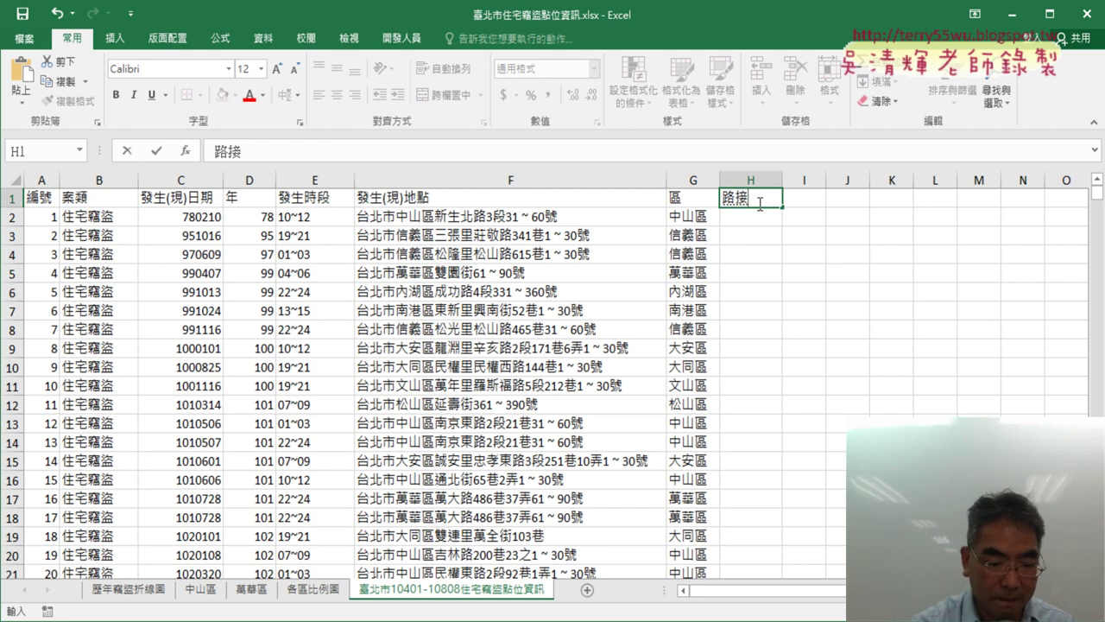
pyautogui.write('ㄠˋ')
pyautogui.press('Return')
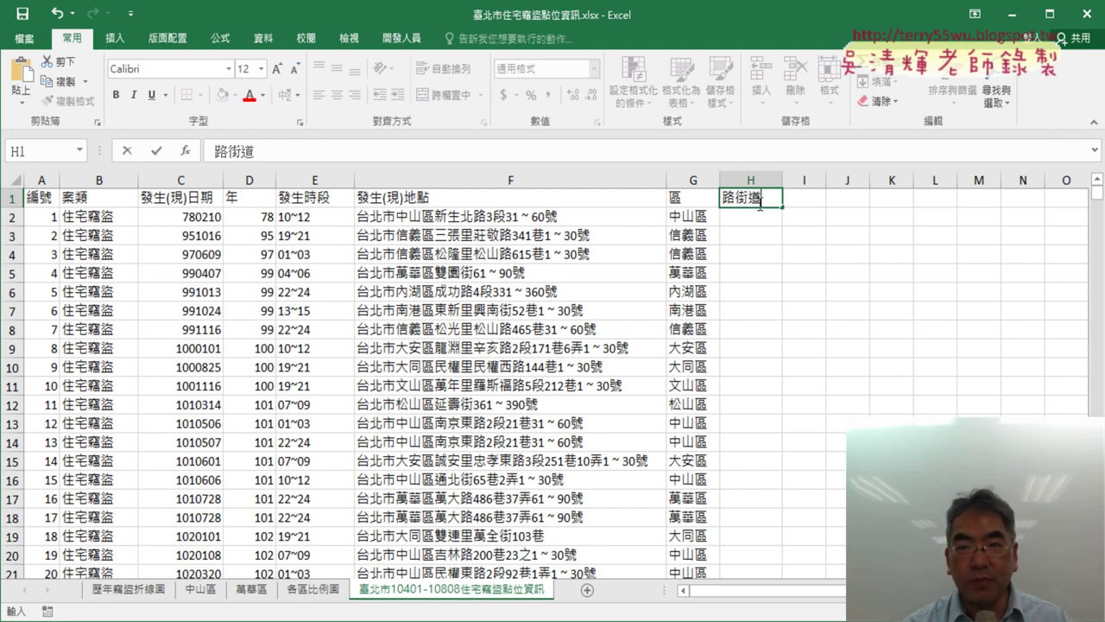
pyautogui.click(776, 222)
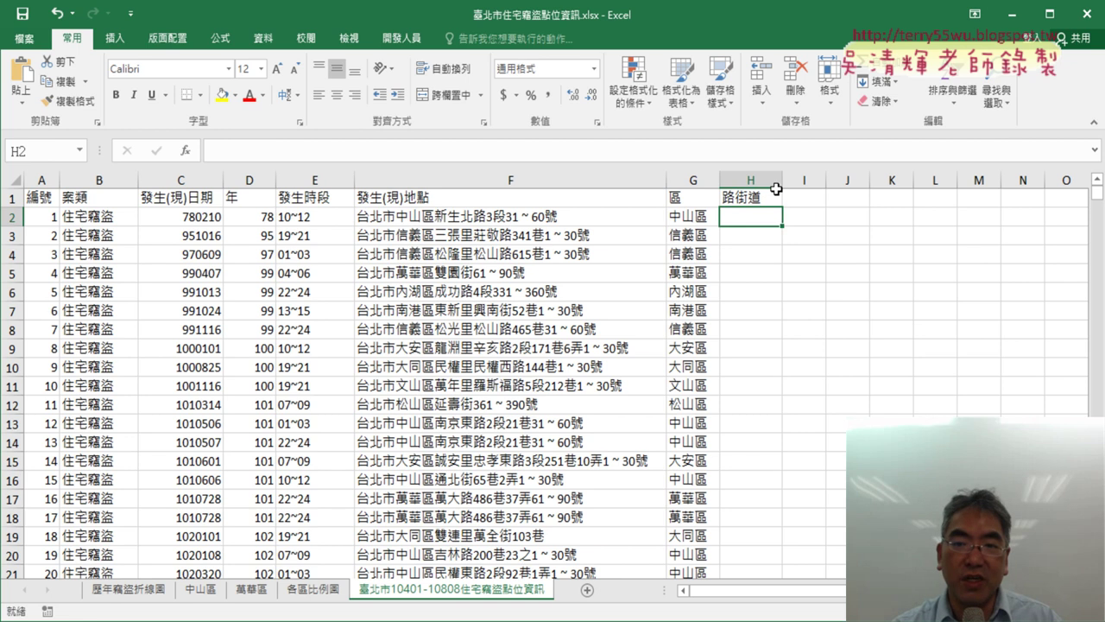
pyautogui.click(771, 182)
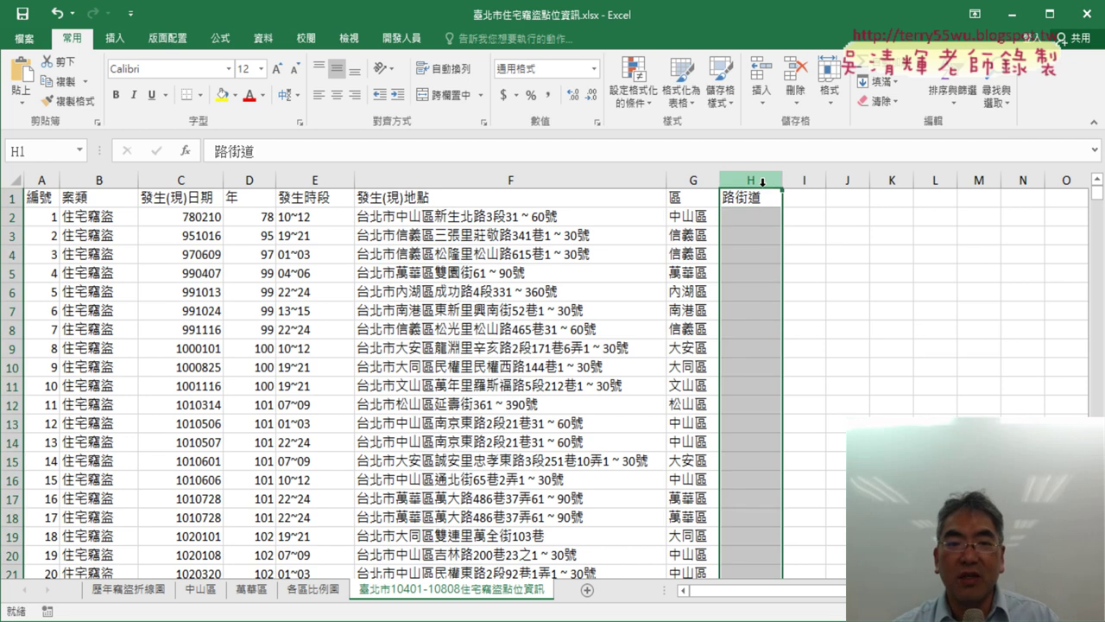
pyautogui.click(529, 179)
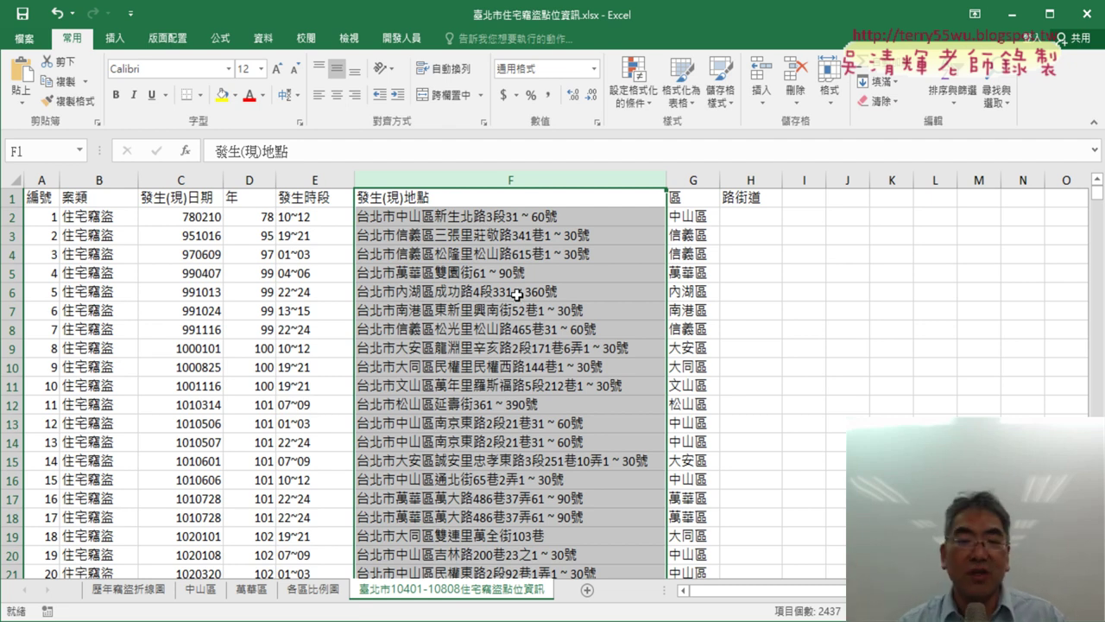
pyautogui.click(441, 215)
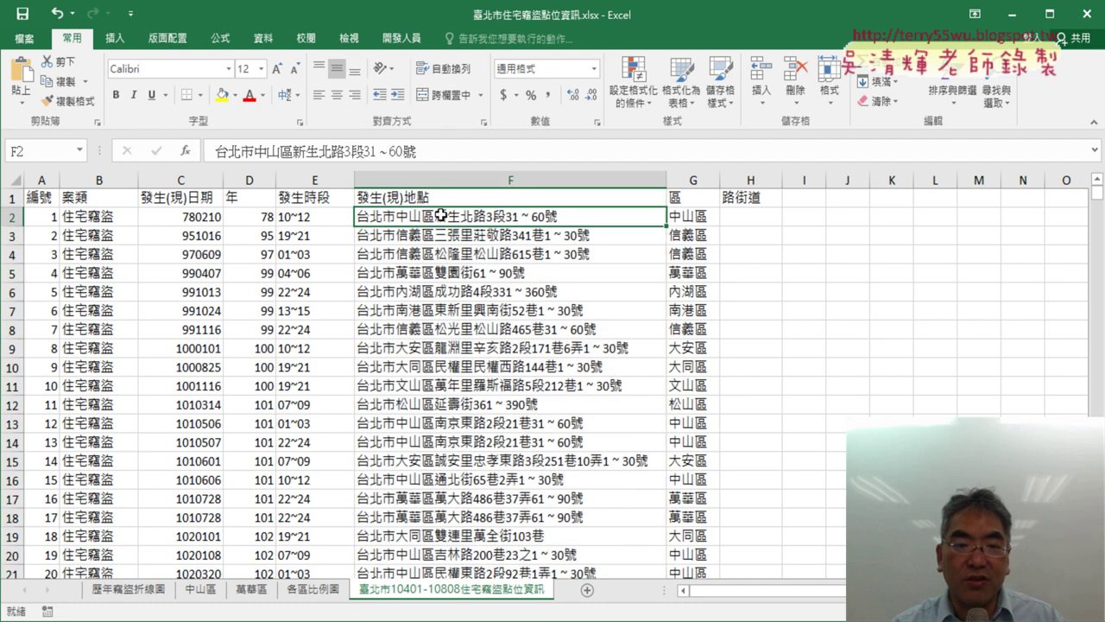
pyautogui.doubleClick(441, 216)
pyautogui.moveTo(435, 216); pyautogui.dragTo(486, 216)
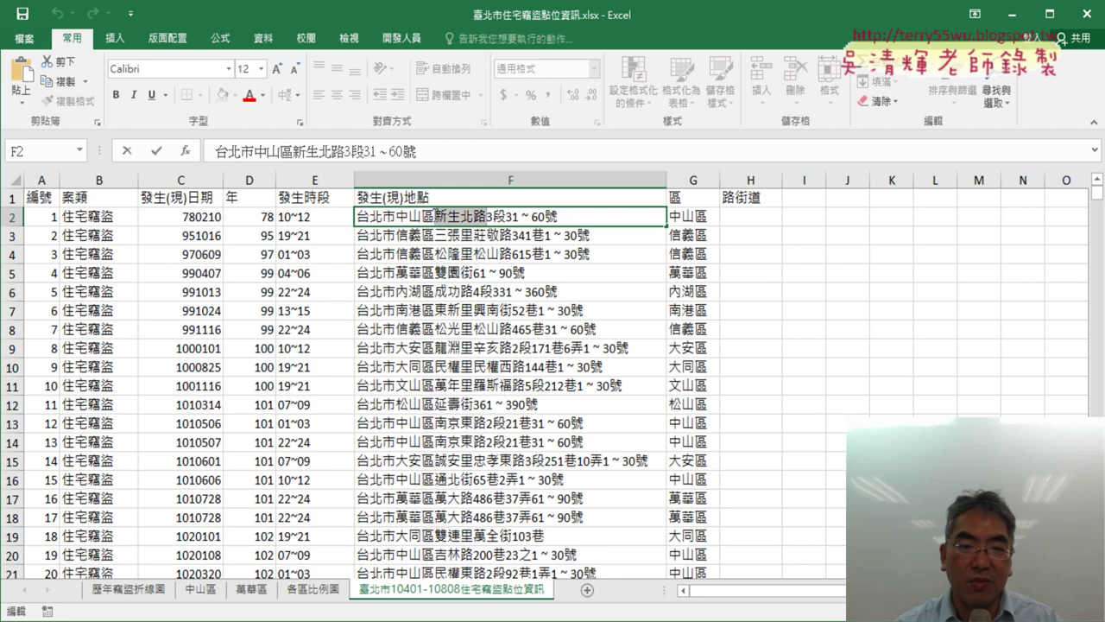
pyautogui.click(422, 216)
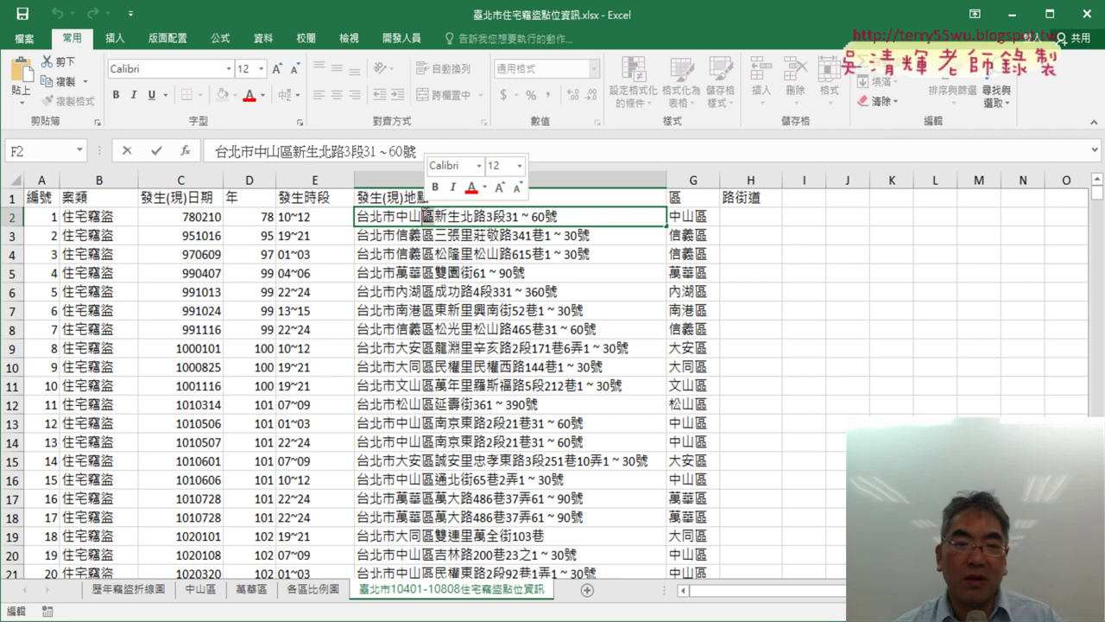
pyautogui.doubleClick(492, 234)
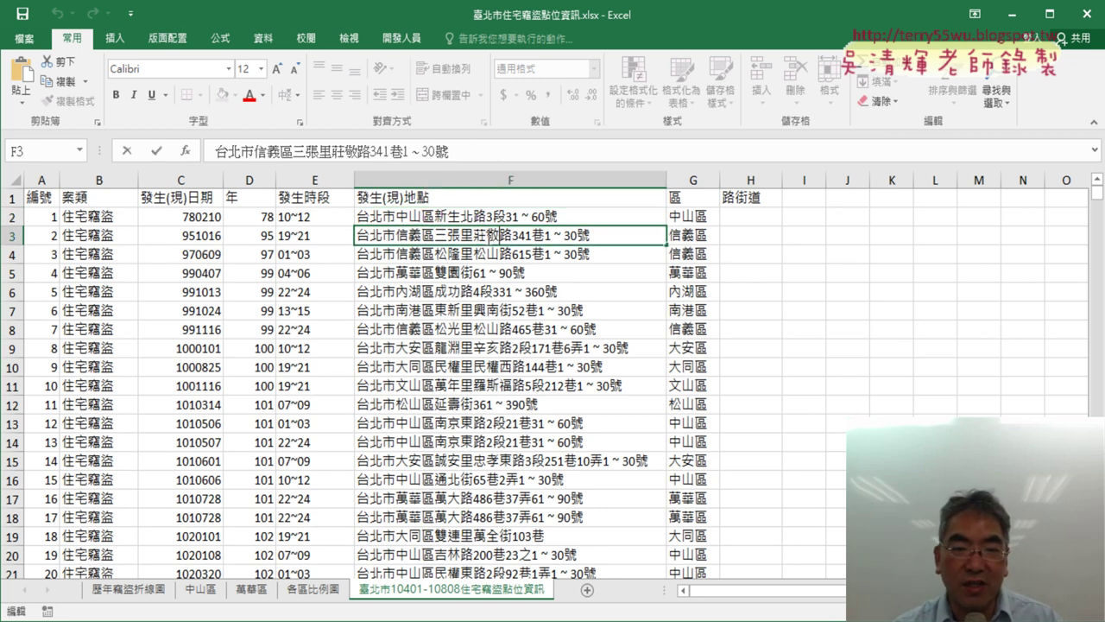
pyautogui.moveTo(478, 235); pyautogui.dragTo(458, 235)
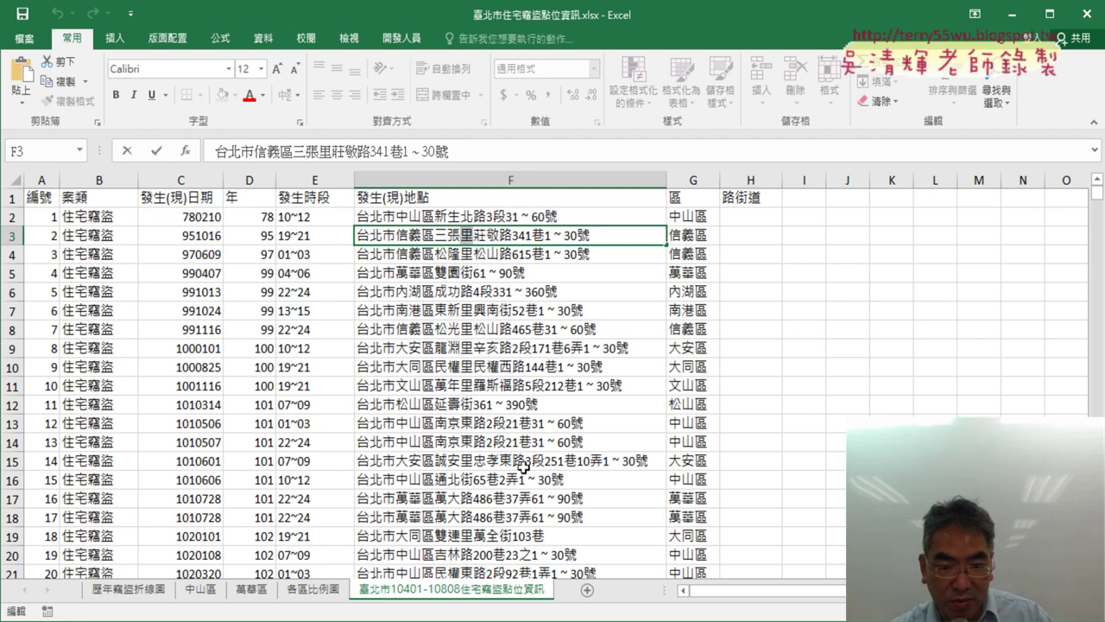
pyautogui.scroll(-1, 572, 424)
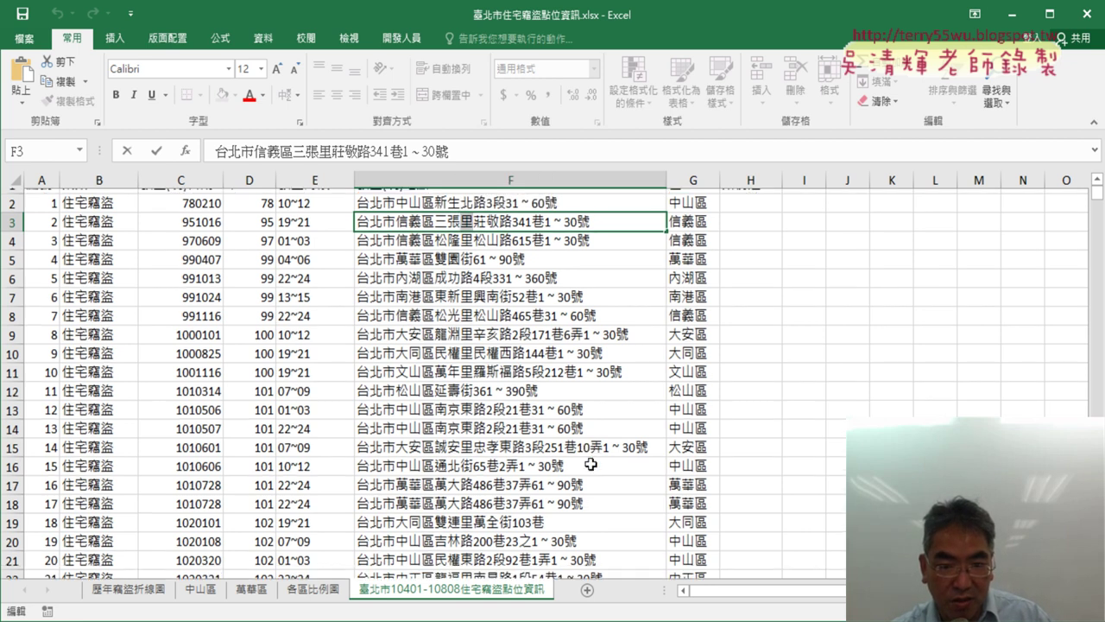
pyautogui.click(518, 404)
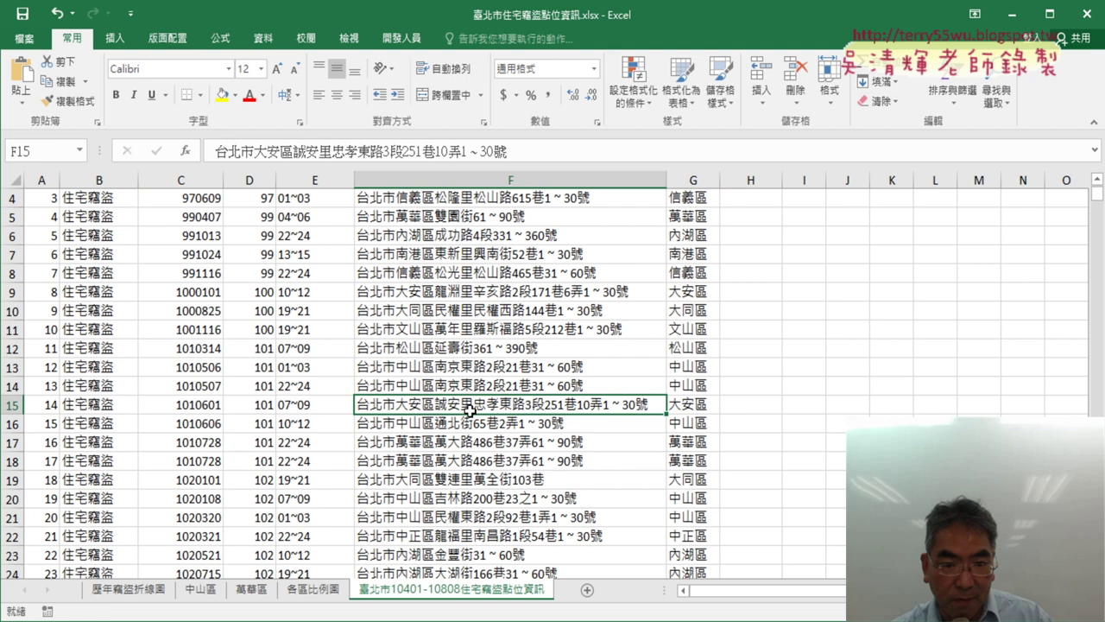
pyautogui.doubleClick(467, 404)
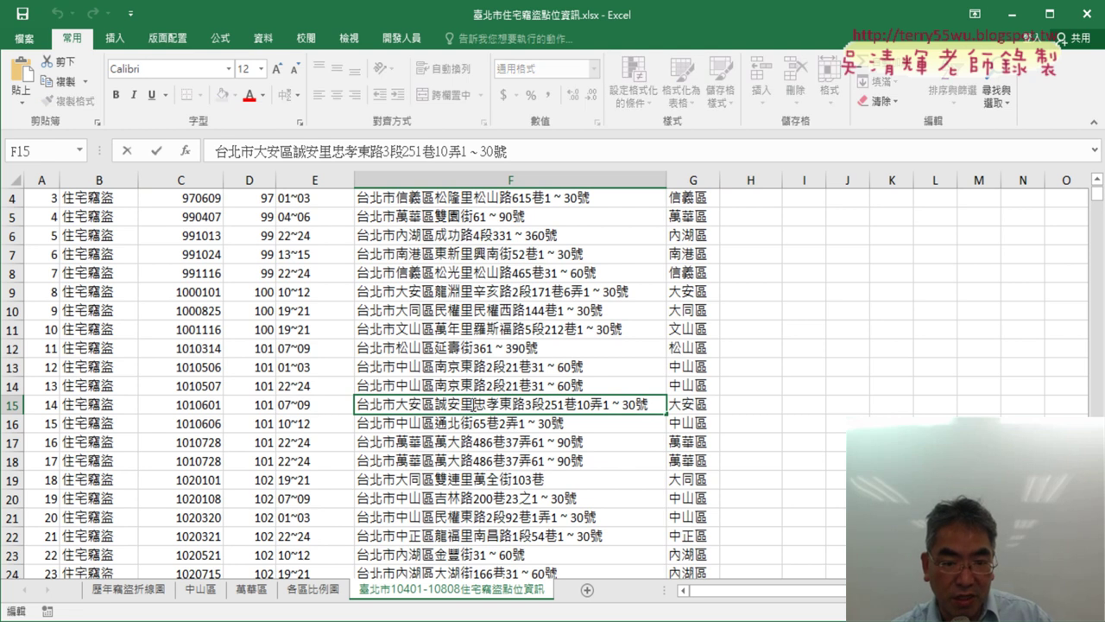
pyautogui.scroll(-2, 482, 497)
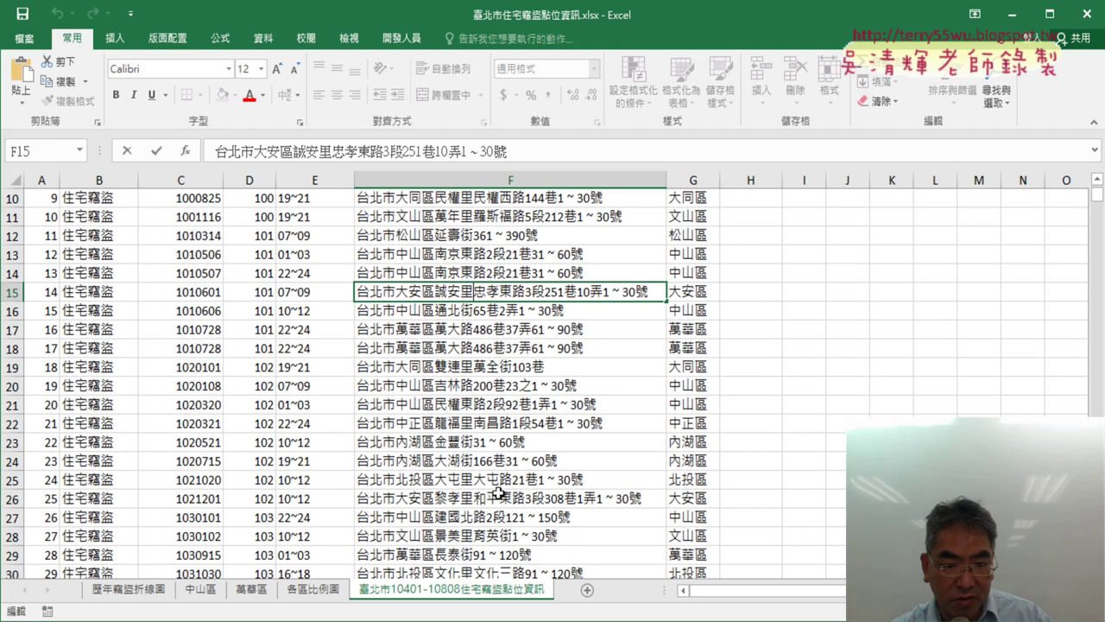
pyautogui.scroll(-1, 499, 493)
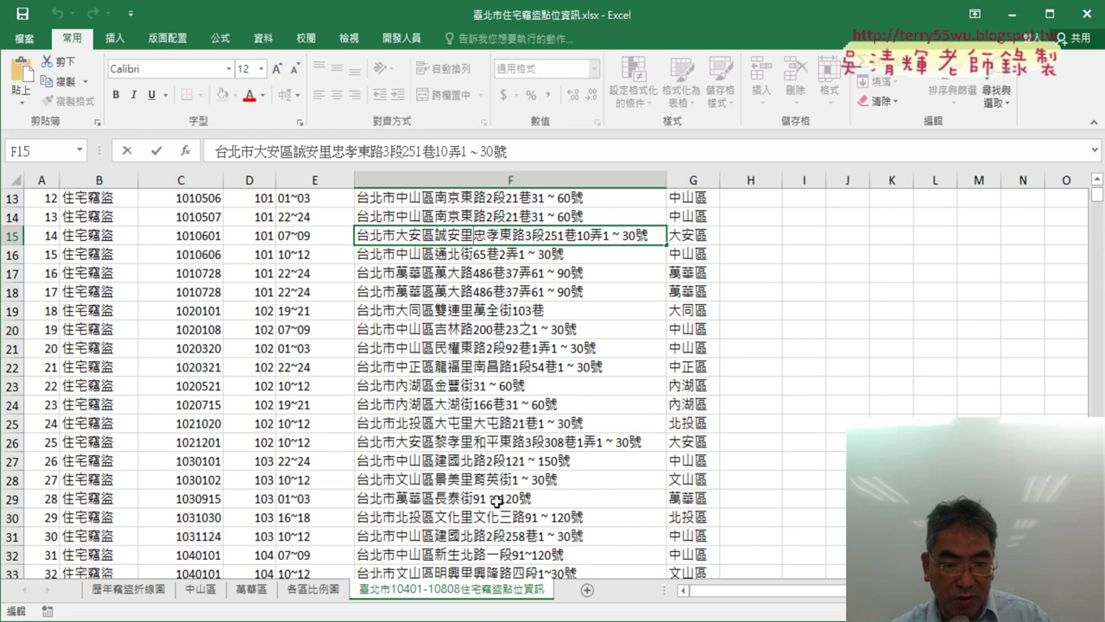
pyautogui.scroll(-2, 497, 501)
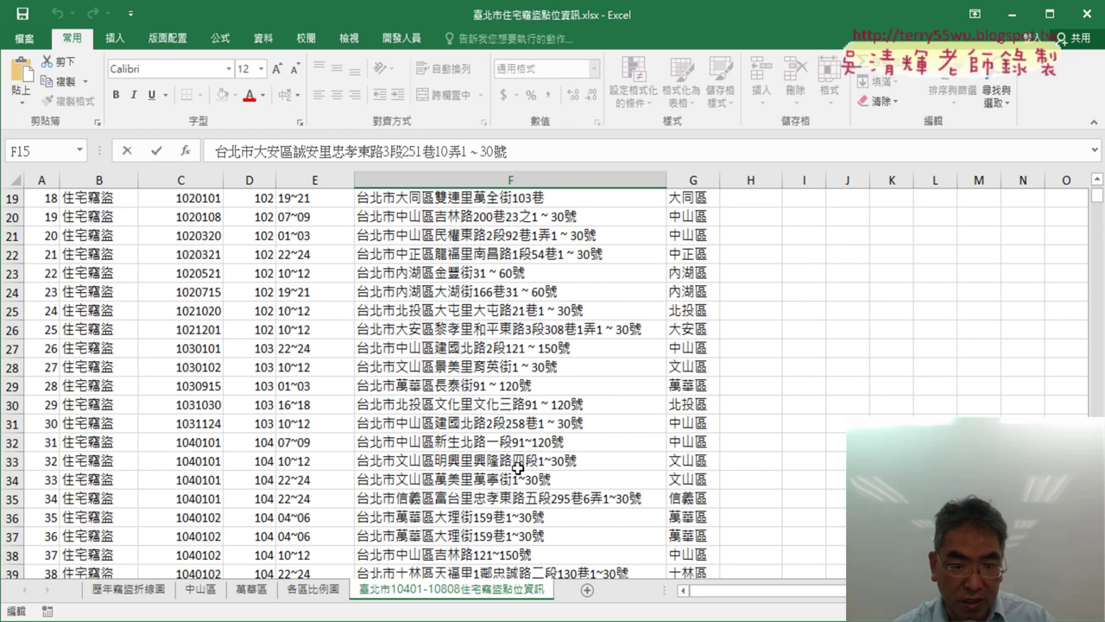
pyautogui.scroll(-3, 518, 468)
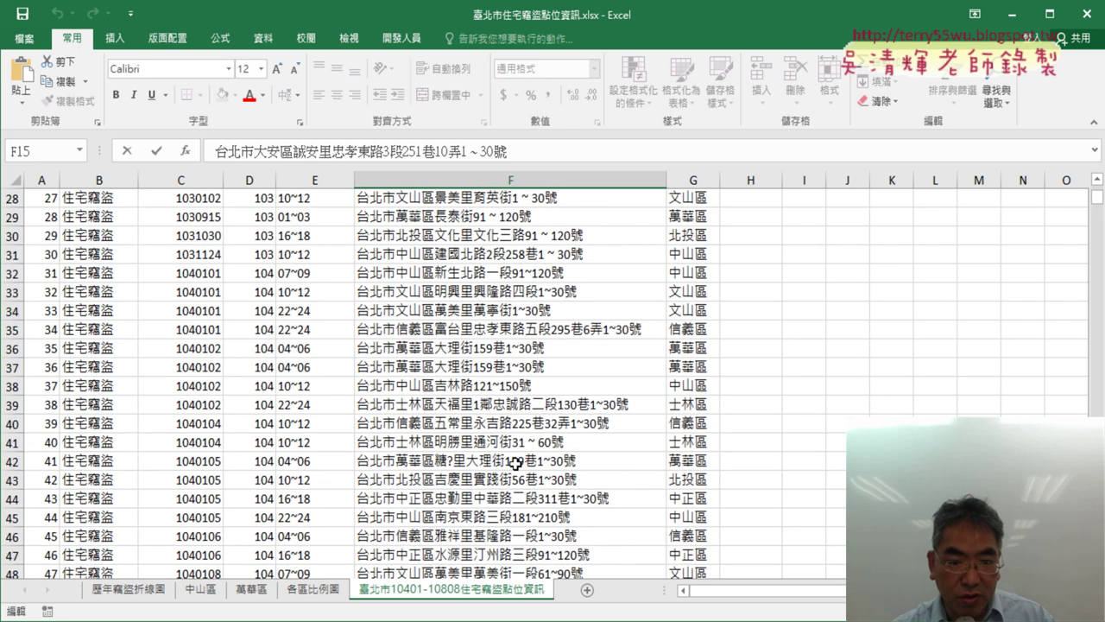
pyautogui.click(500, 403)
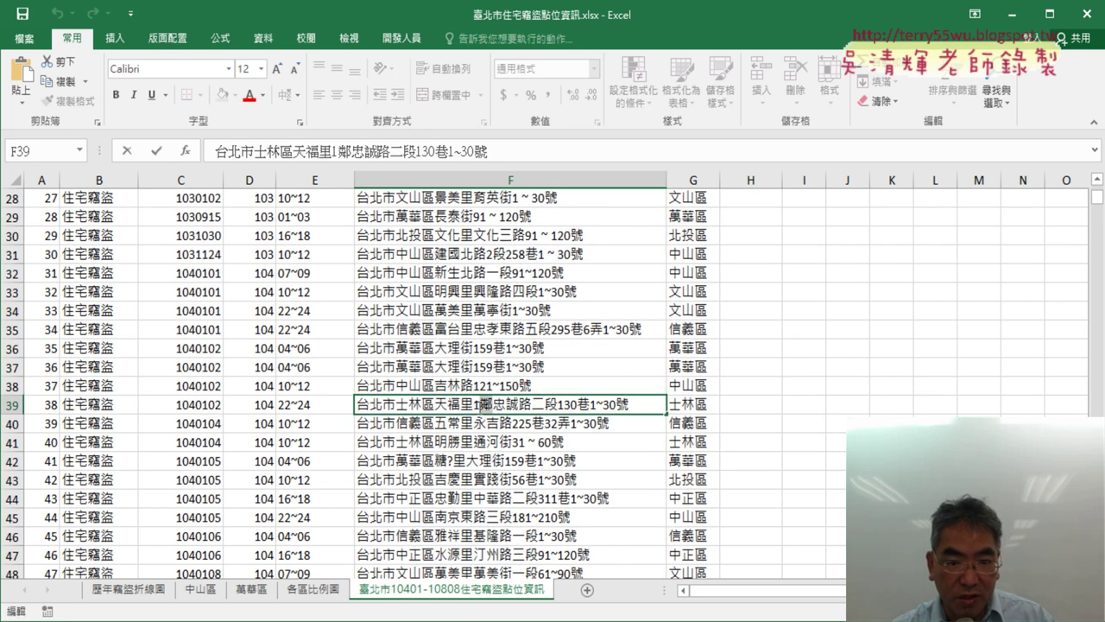
pyautogui.click(16, 403)
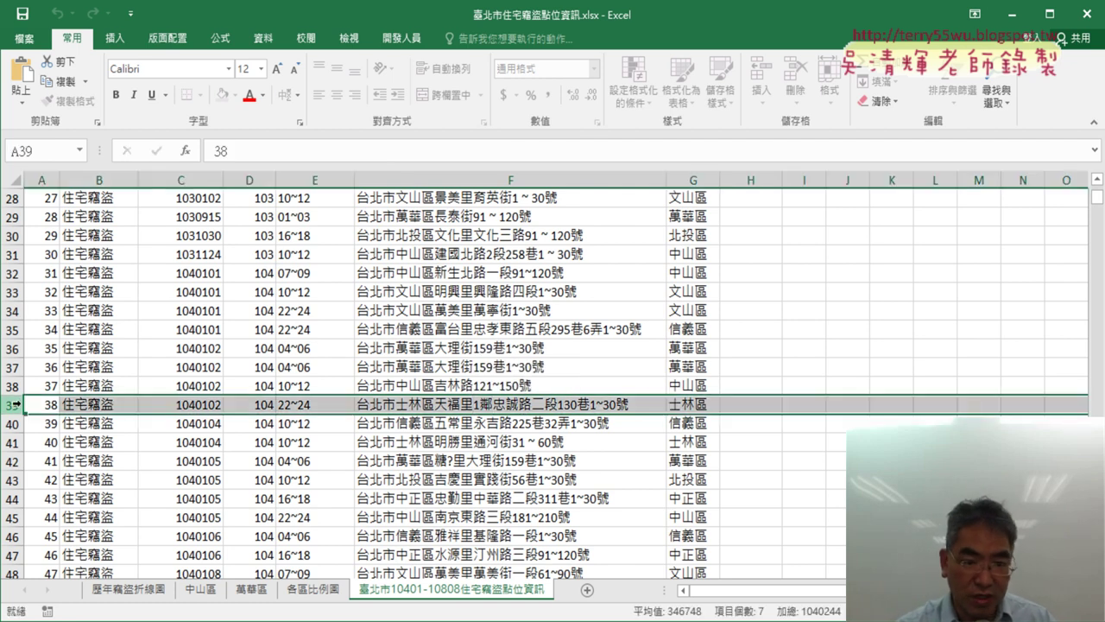
pyautogui.doubleClick(496, 405)
pyautogui.doubleClick(488, 404)
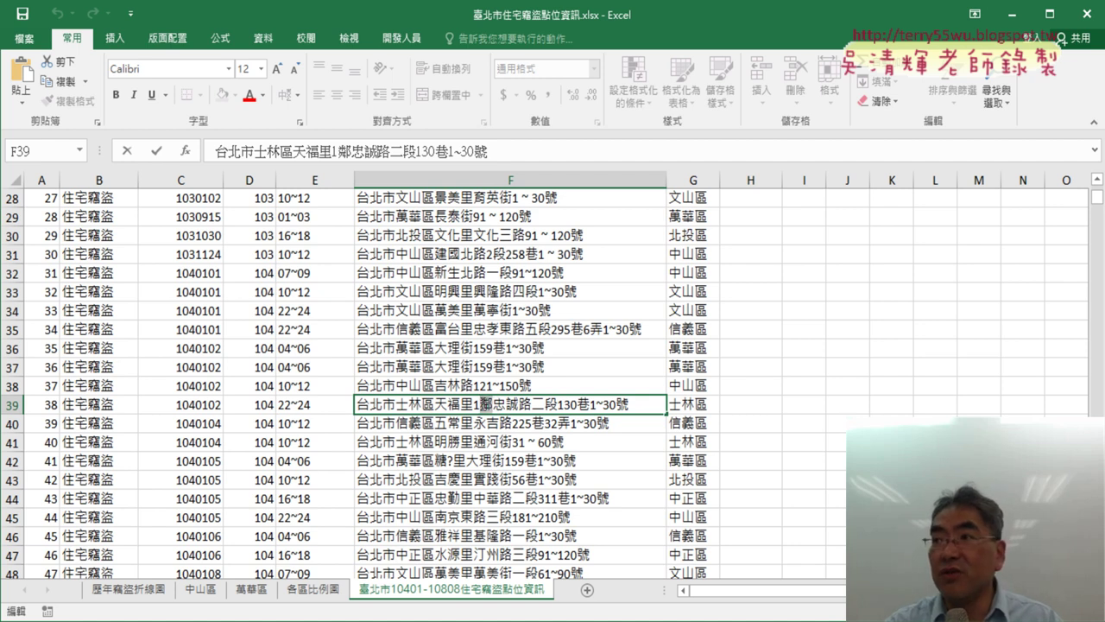
pyautogui.moveTo(484, 404); pyautogui.dragTo(481, 405)
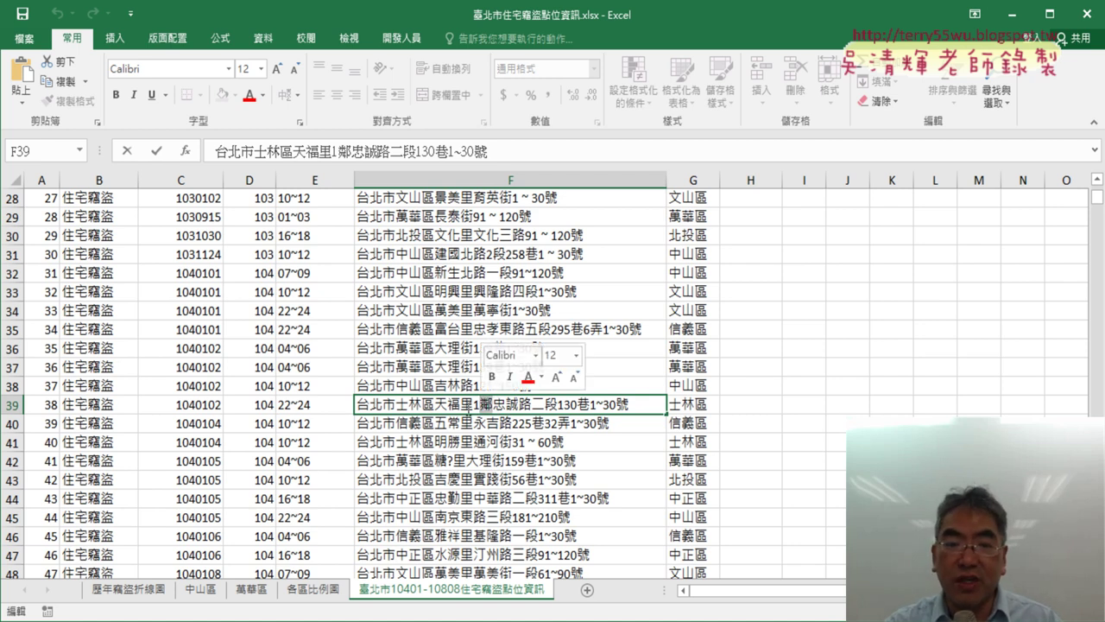
pyautogui.click(472, 404)
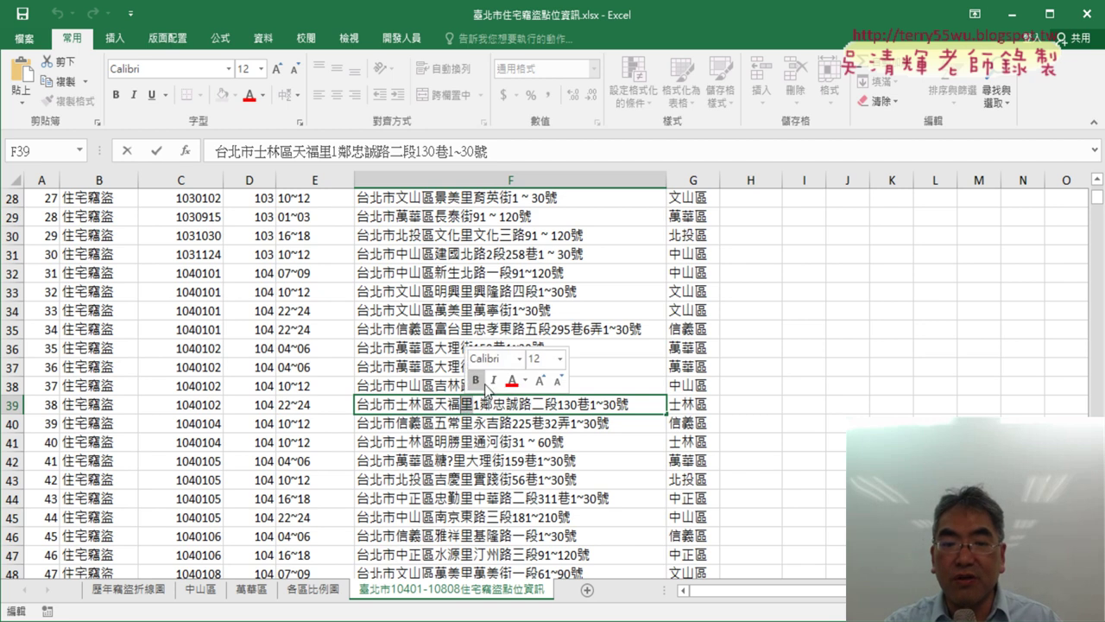
pyautogui.moveTo(438, 404); pyautogui.dragTo(423, 405)
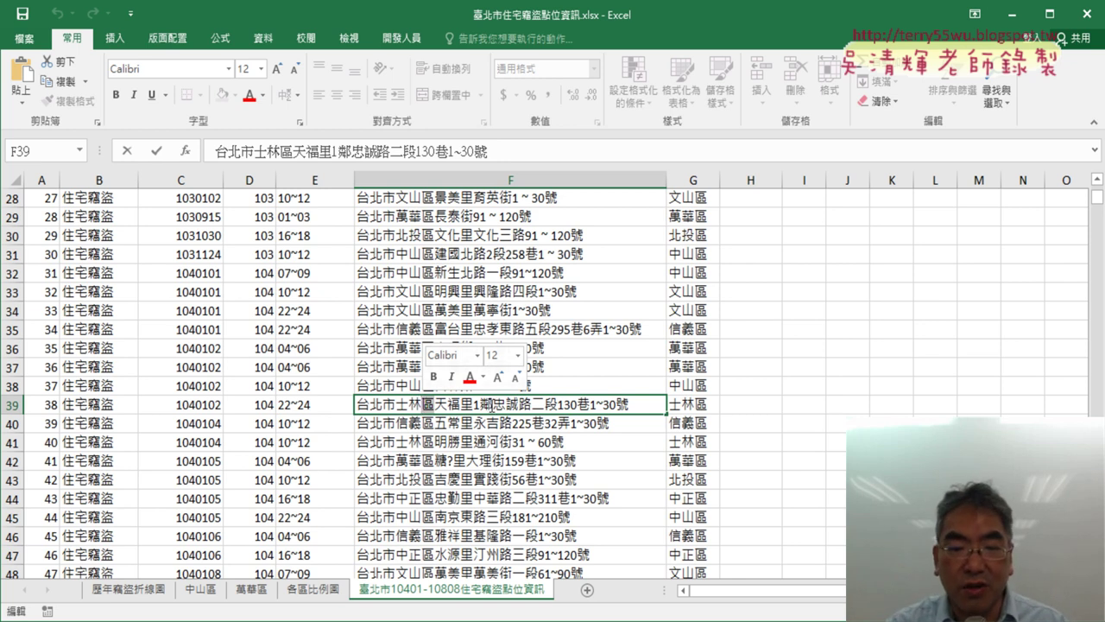
pyautogui.click(487, 404)
pyautogui.doubleClick(487, 404)
pyautogui.click(489, 405)
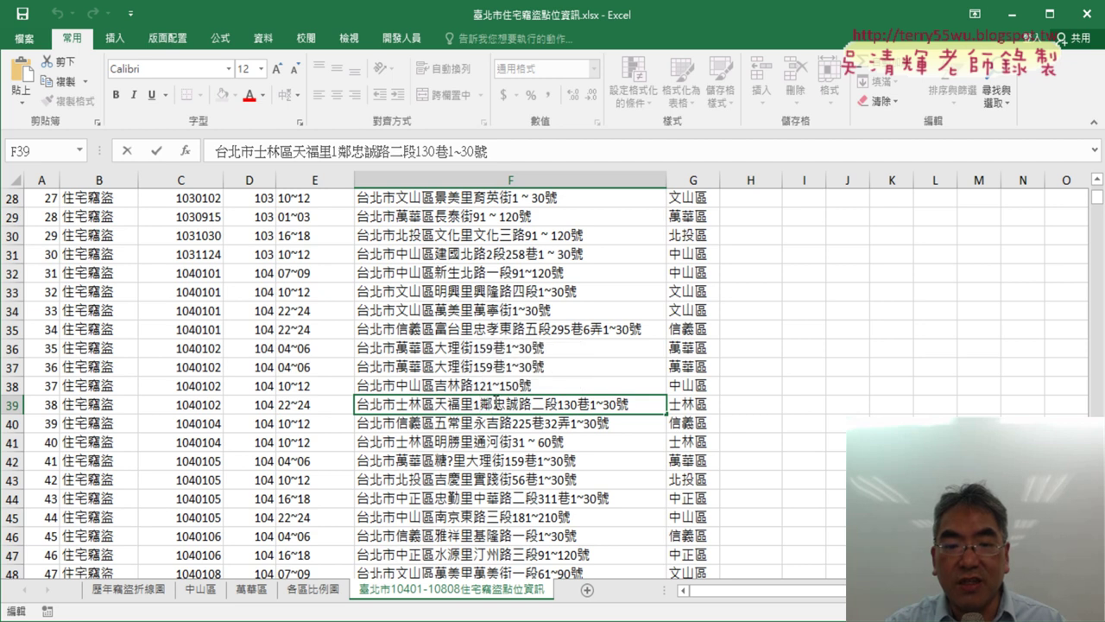
pyautogui.moveTo(489, 405); pyautogui.dragTo(532, 404)
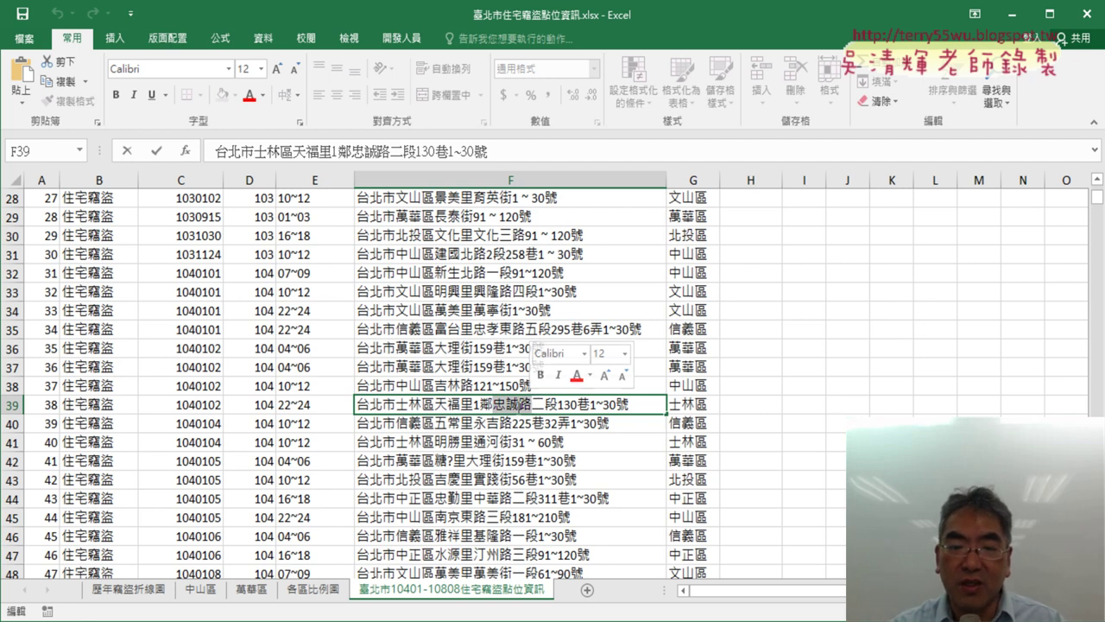
pyautogui.click(521, 404)
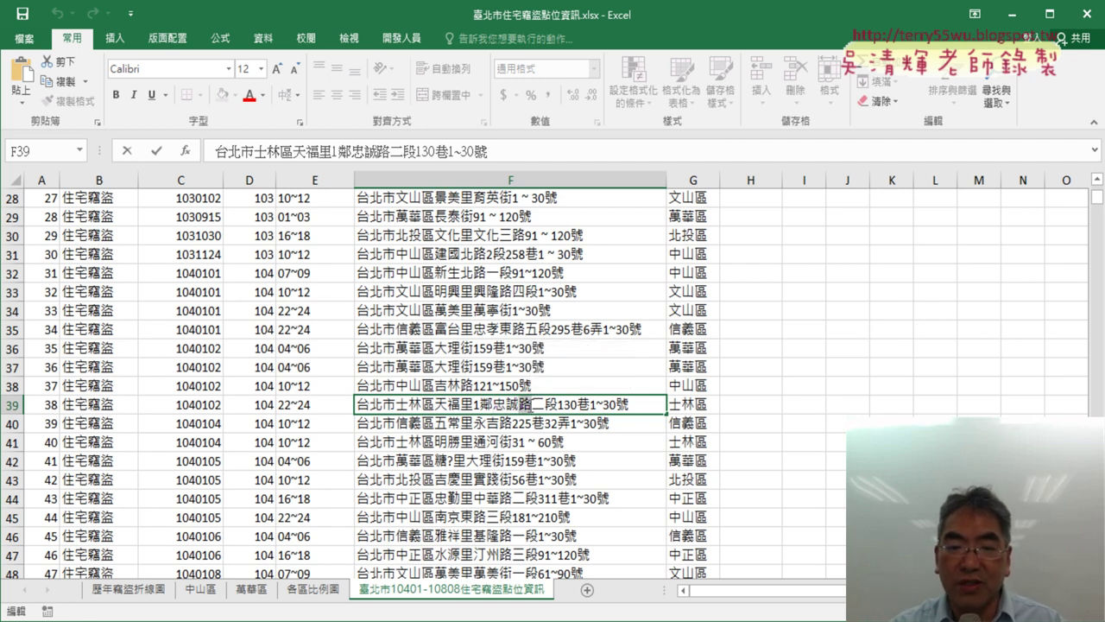
pyautogui.doubleClick(531, 404)
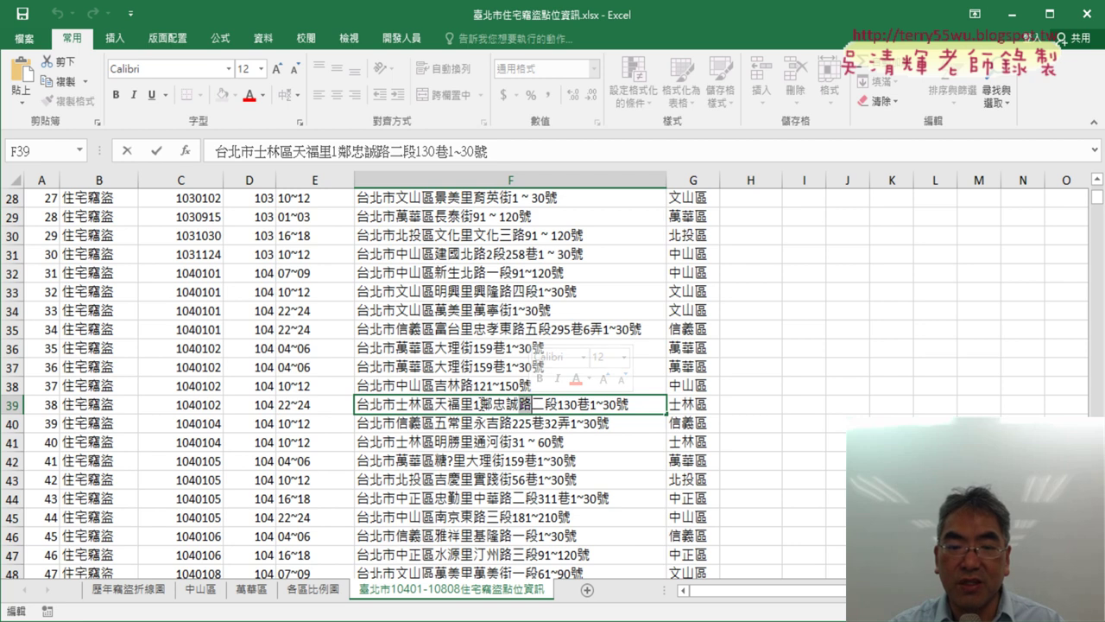
pyautogui.doubleClick(487, 403)
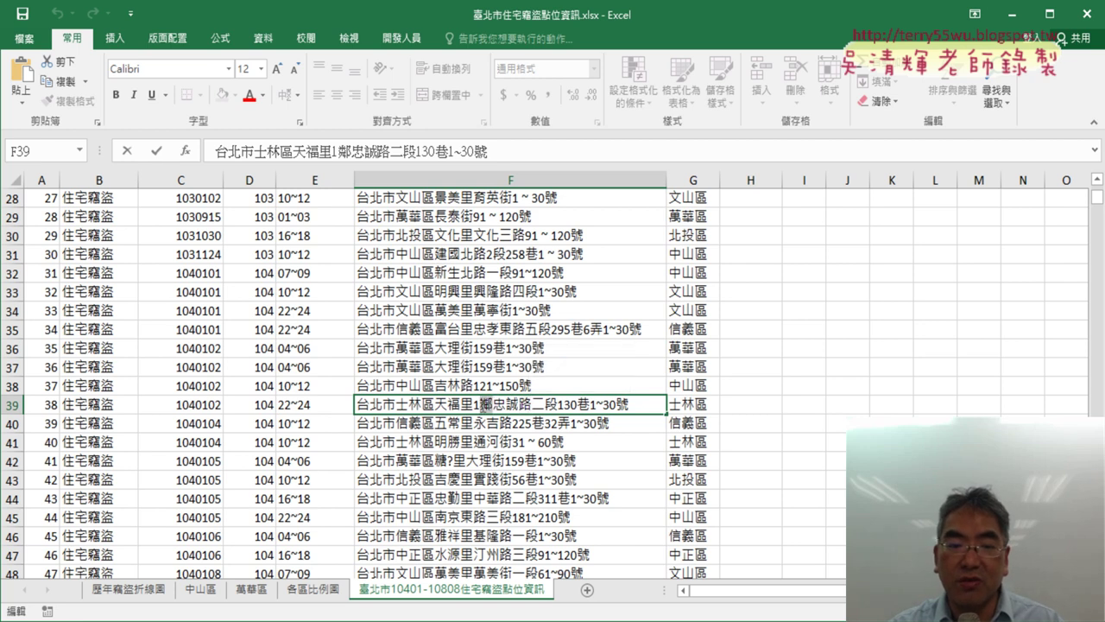
pyautogui.moveTo(483, 403)
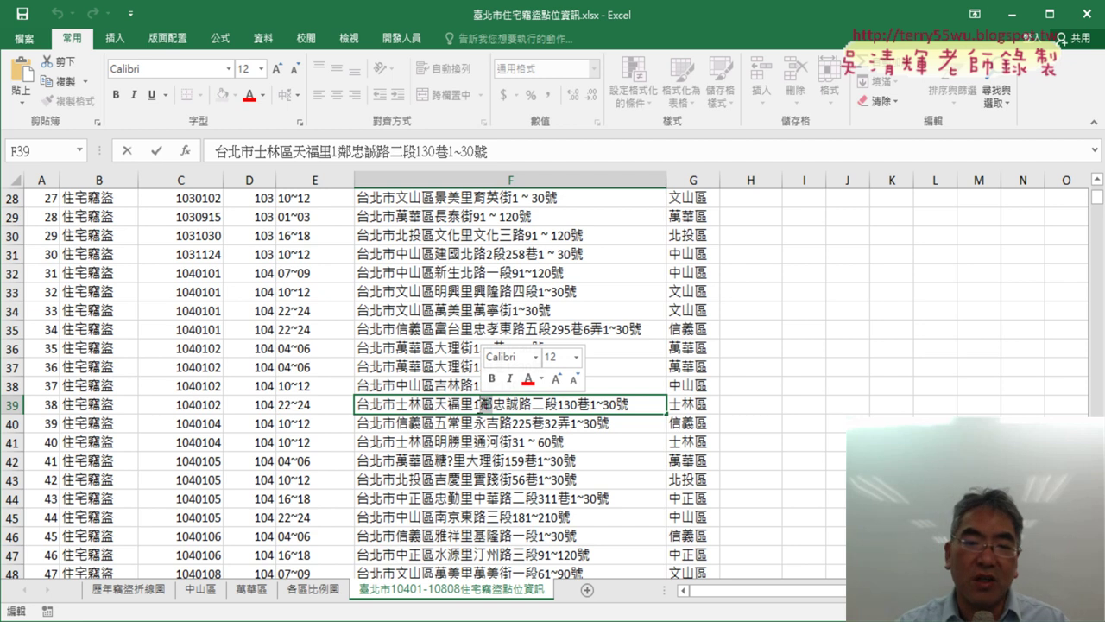
pyautogui.click(12, 404)
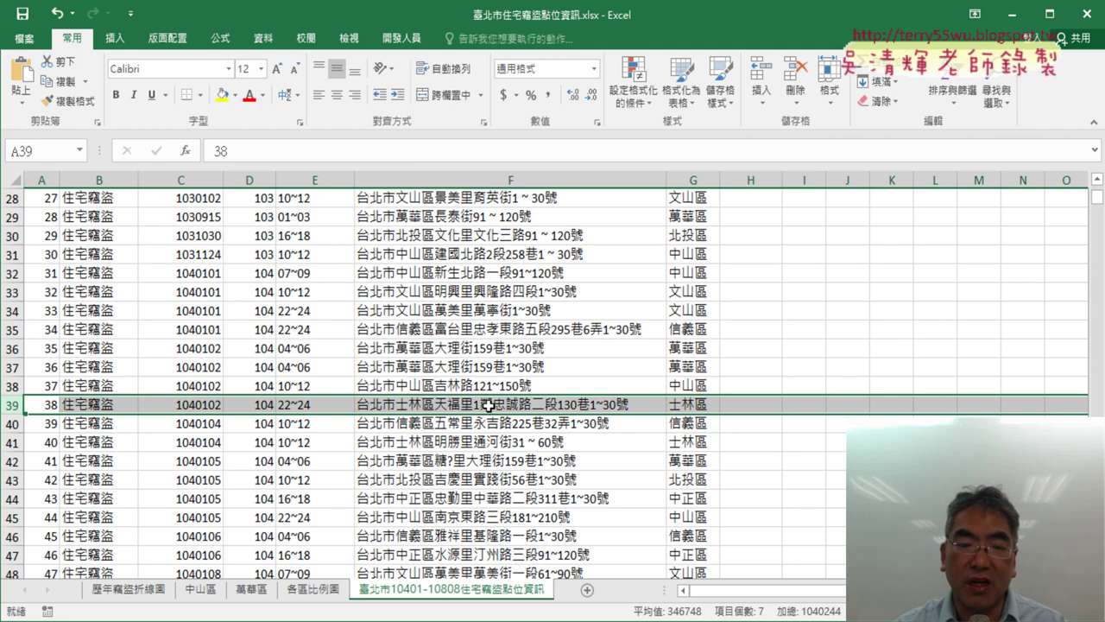
# Start a FIND function in H39 through Insert Function, using F39 as Find_text
pyautogui.click(743, 408)
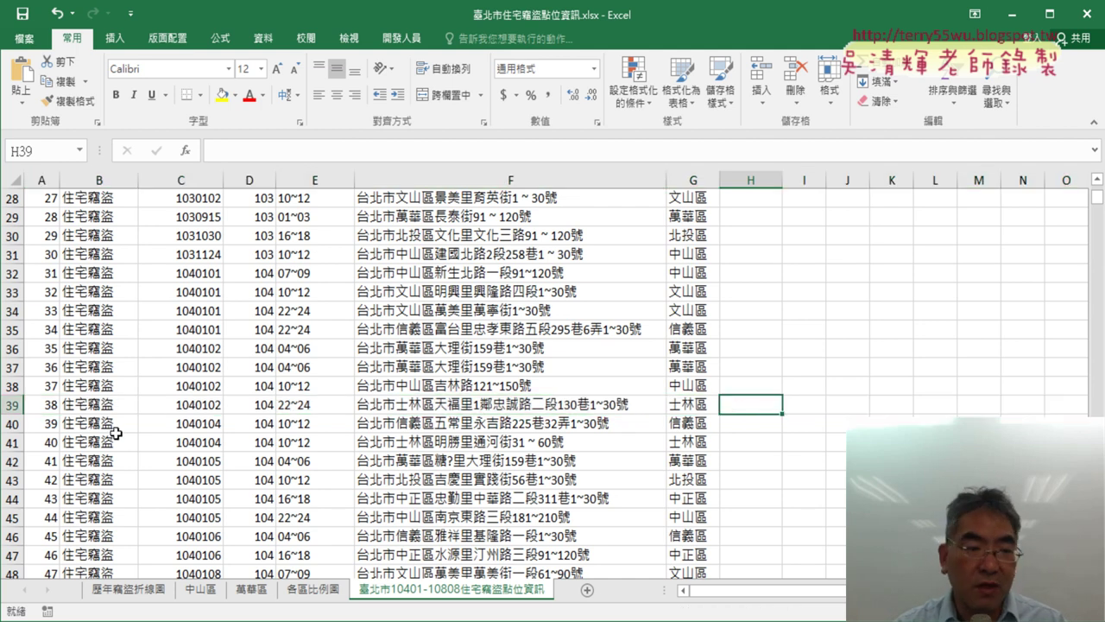
pyautogui.click(12, 404)
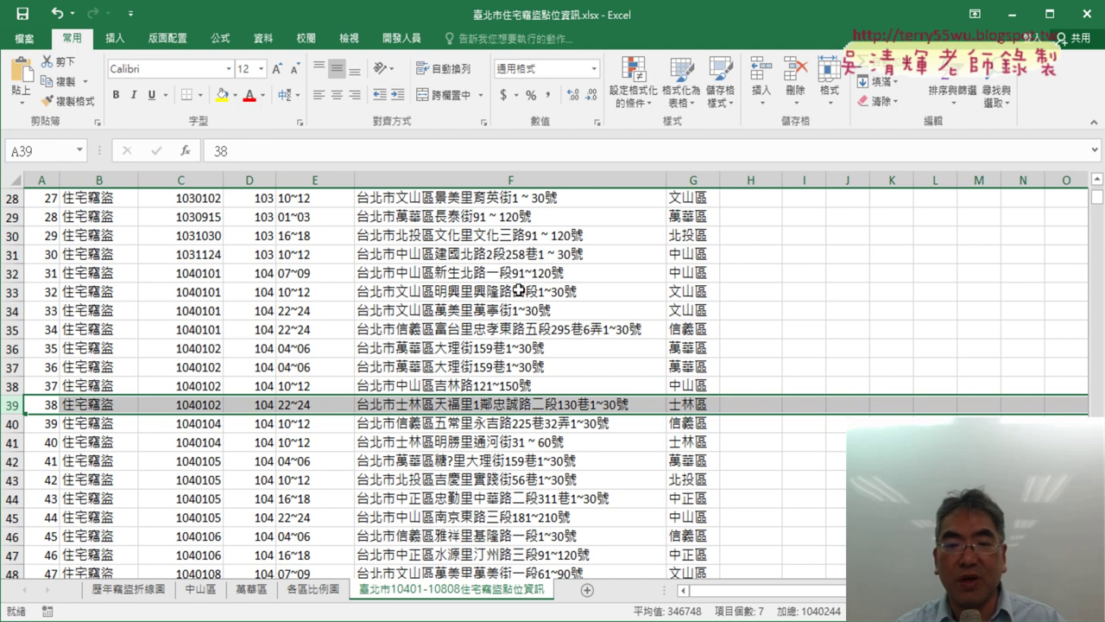
pyautogui.click(731, 407)
pyautogui.click(186, 152)
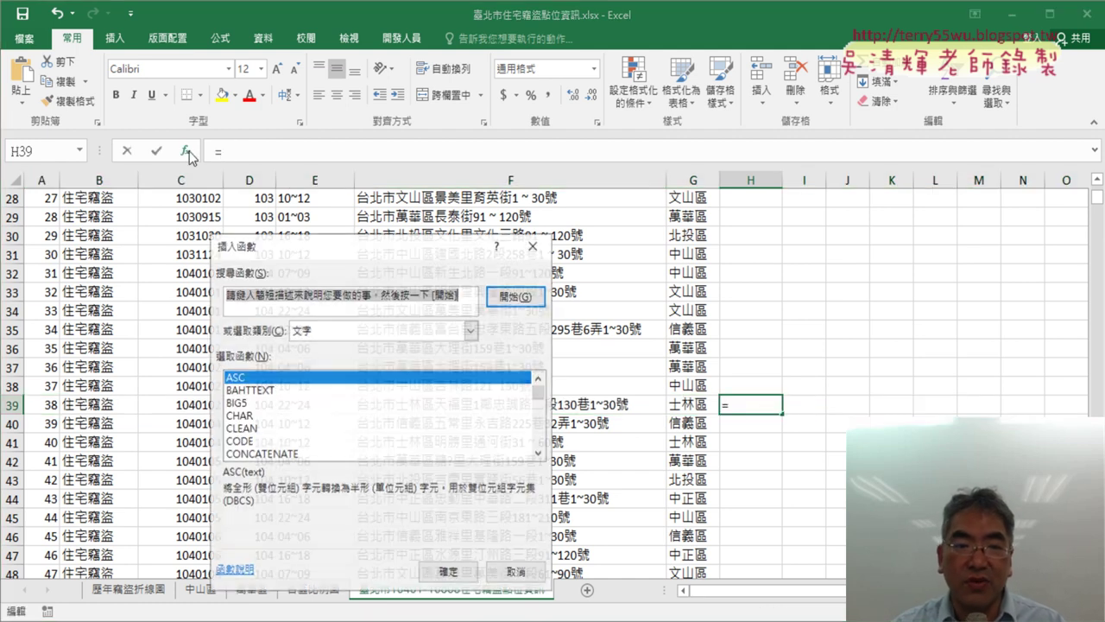
pyautogui.moveTo(406, 255); pyautogui.dragTo(590, 108)
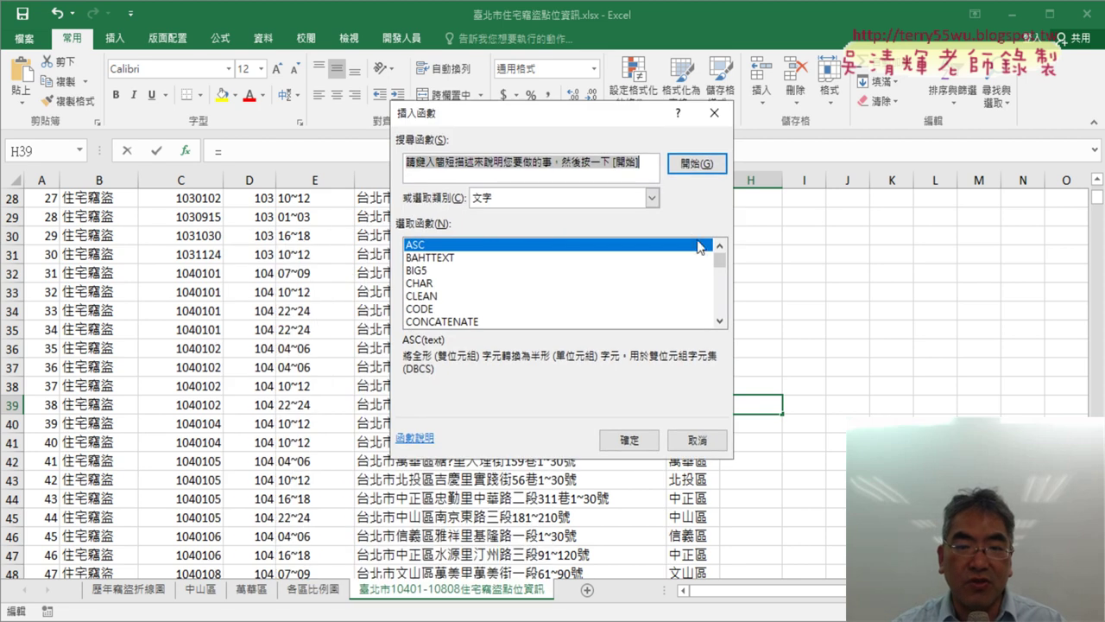
pyautogui.scroll(-3, 712, 250)
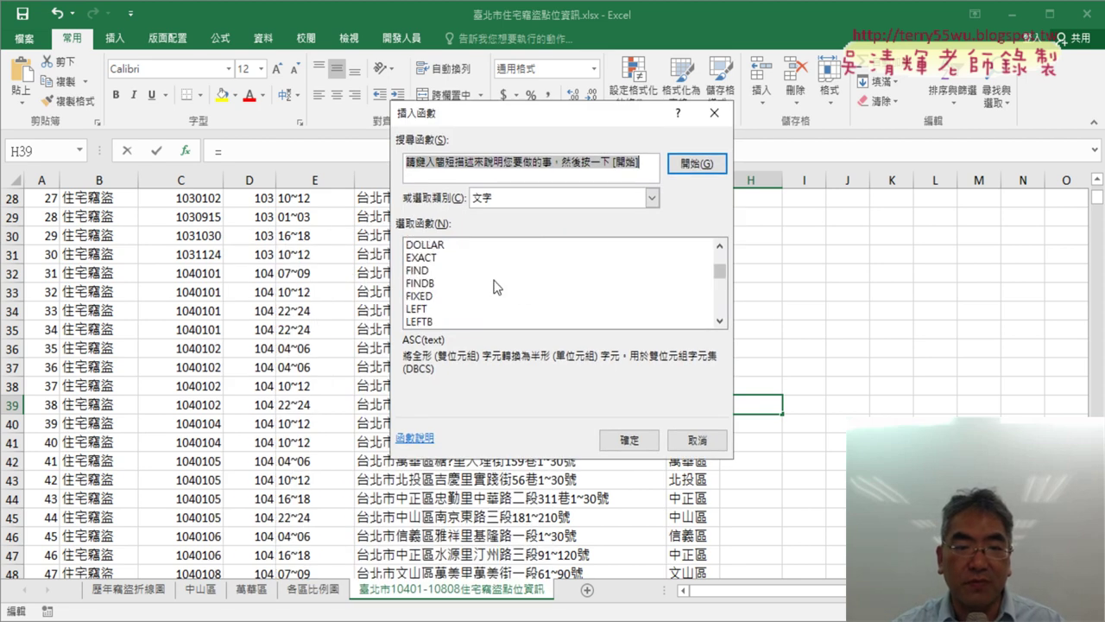
pyautogui.doubleClick(499, 272)
pyautogui.moveTo(517, 146)
pyautogui.mouseDown()
pyautogui.moveTo(636, 128)
pyautogui.moveTo(700, 86)
pyautogui.mouseUp()
pyautogui.click(520, 408)
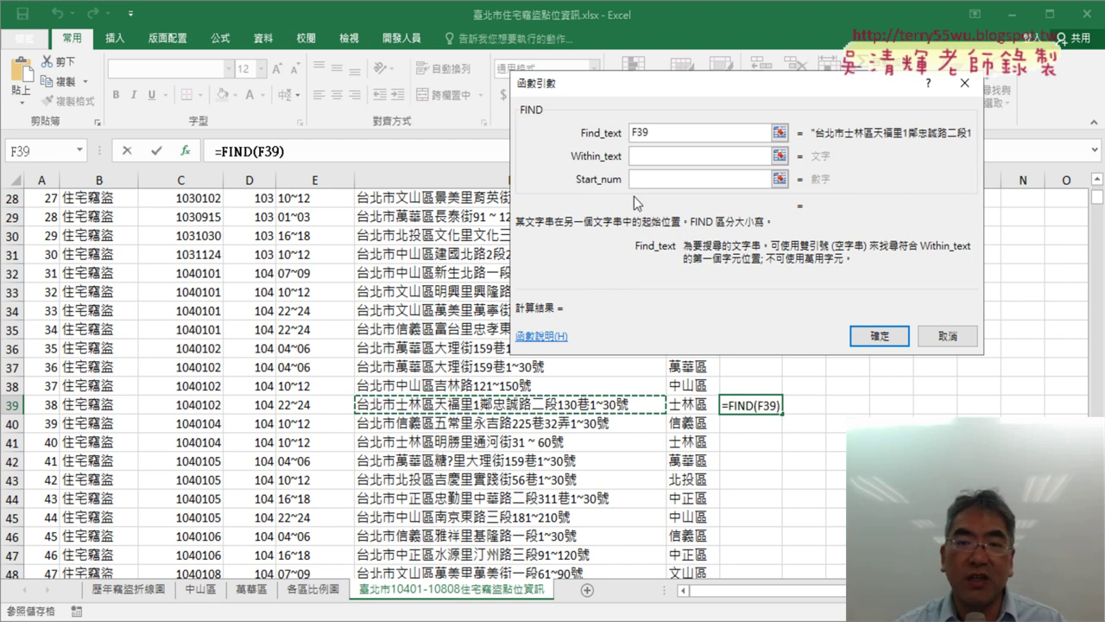
# Set FIND's Within_text to F39 and its Find_text to "鄰"
pyautogui.click(649, 156)
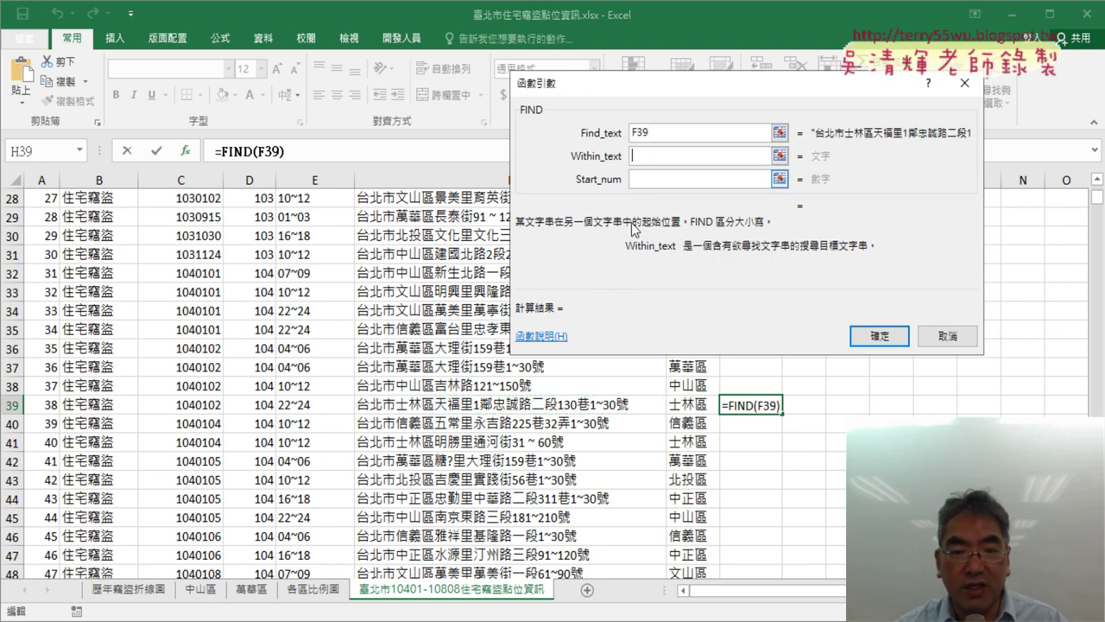
pyautogui.click(596, 405)
pyautogui.click(656, 132)
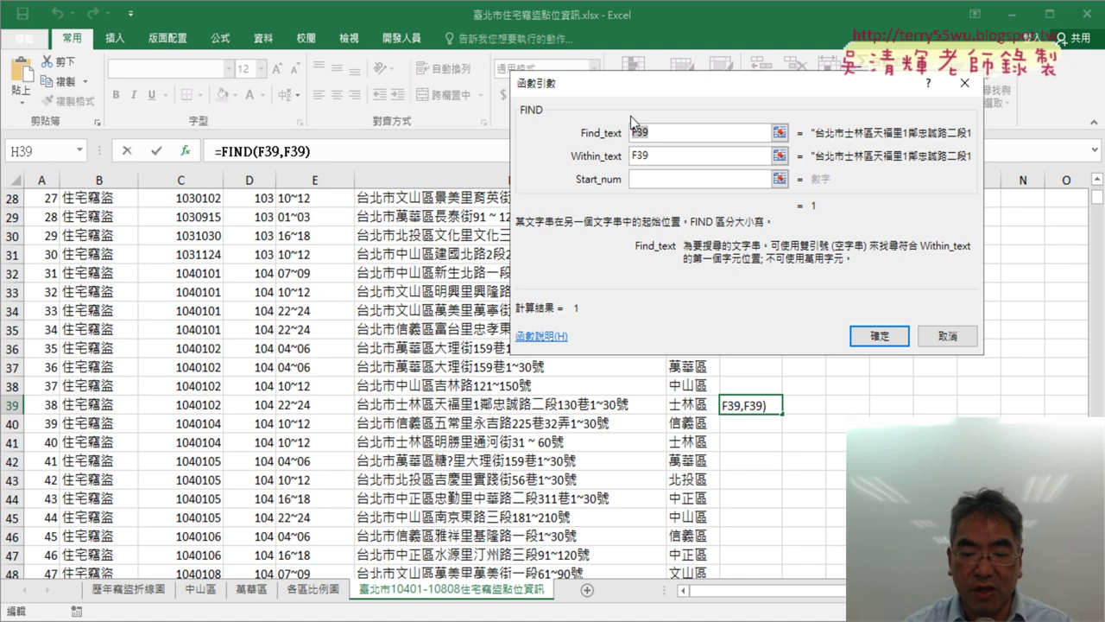
pyautogui.write('""')
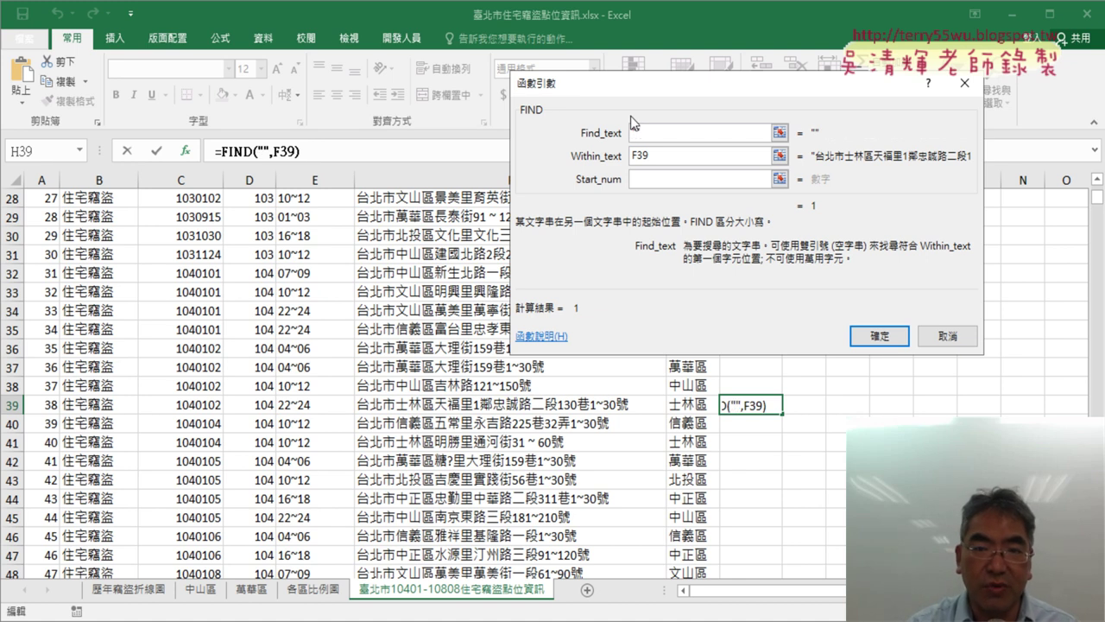
pyautogui.press('Left')
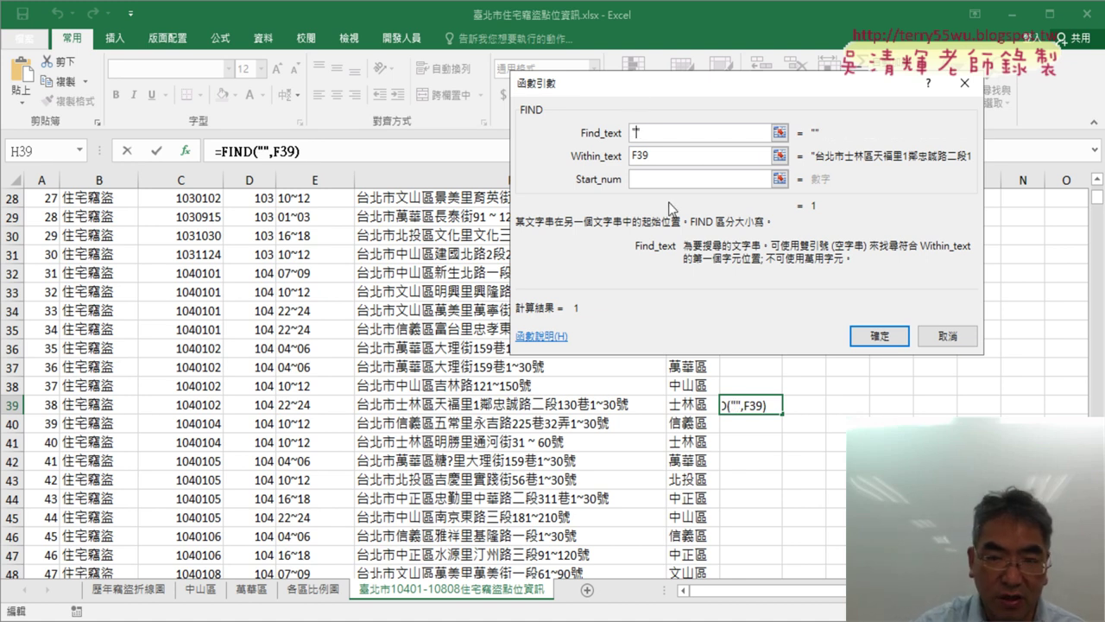
pyautogui.write('ㄌㄧㄣ')
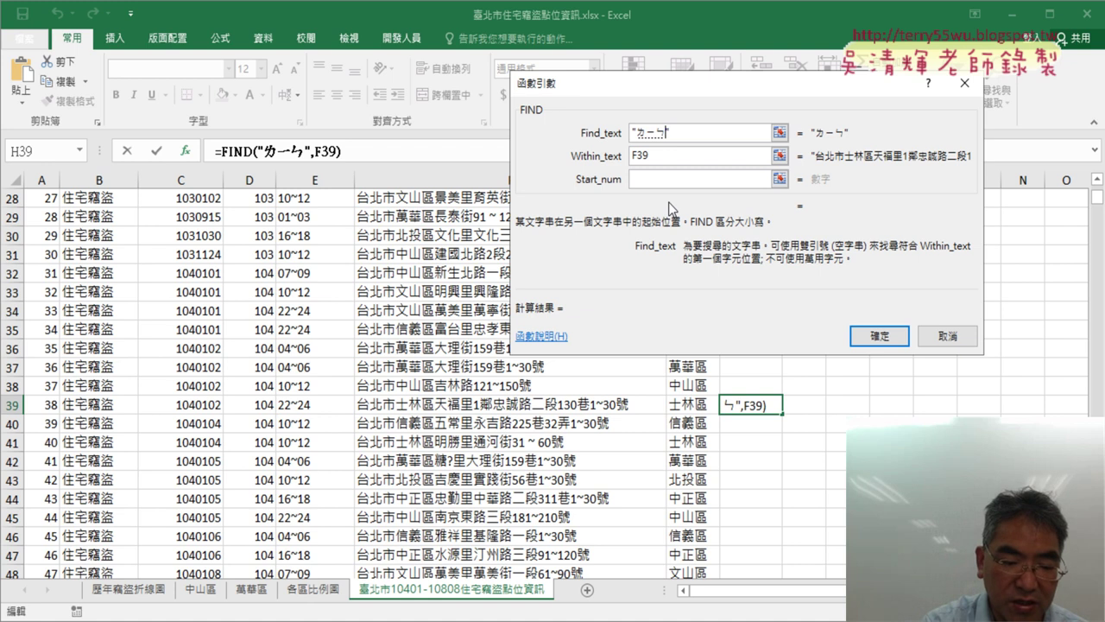
pyautogui.write('6')
pyautogui.press('Down')
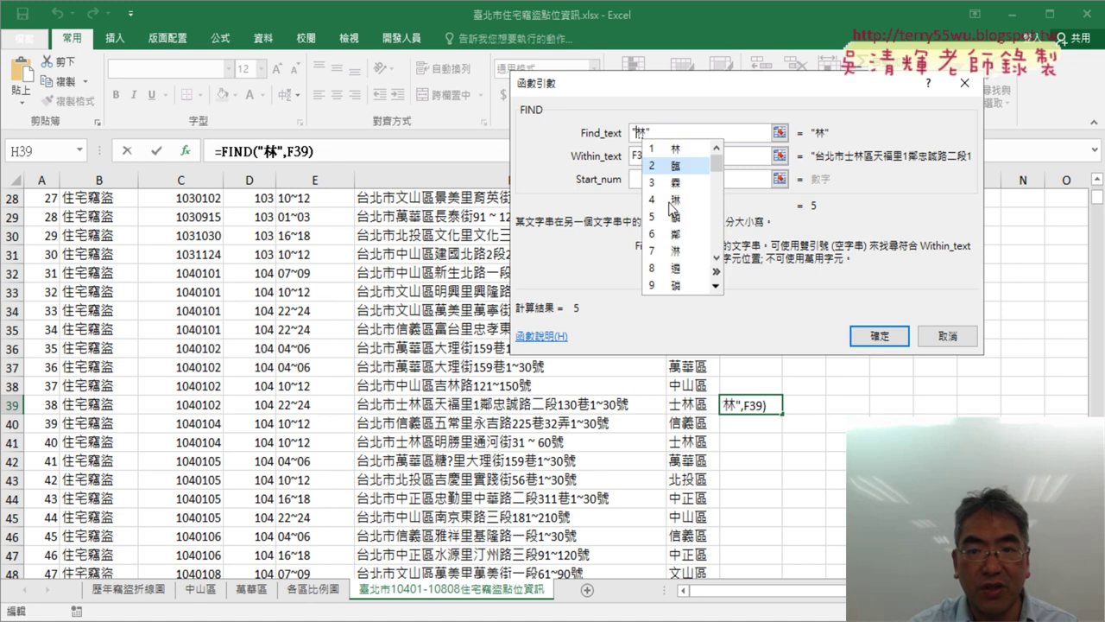
pyautogui.press('Down')
pyautogui.press('Down')
pyautogui.press('Down')
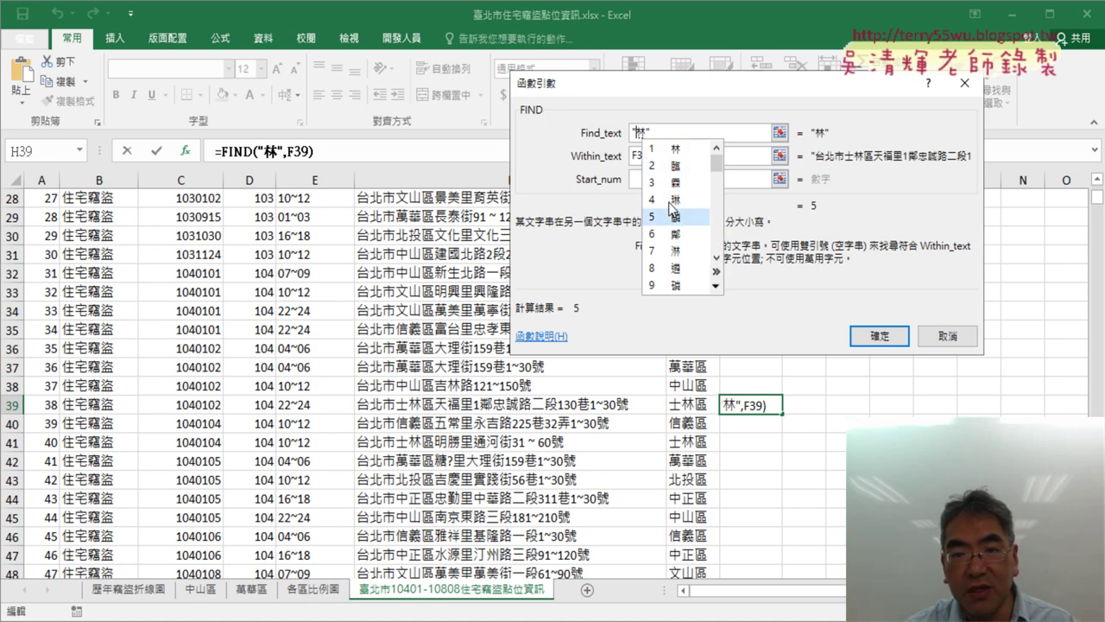
pyautogui.press('Down')
pyautogui.press('Return')
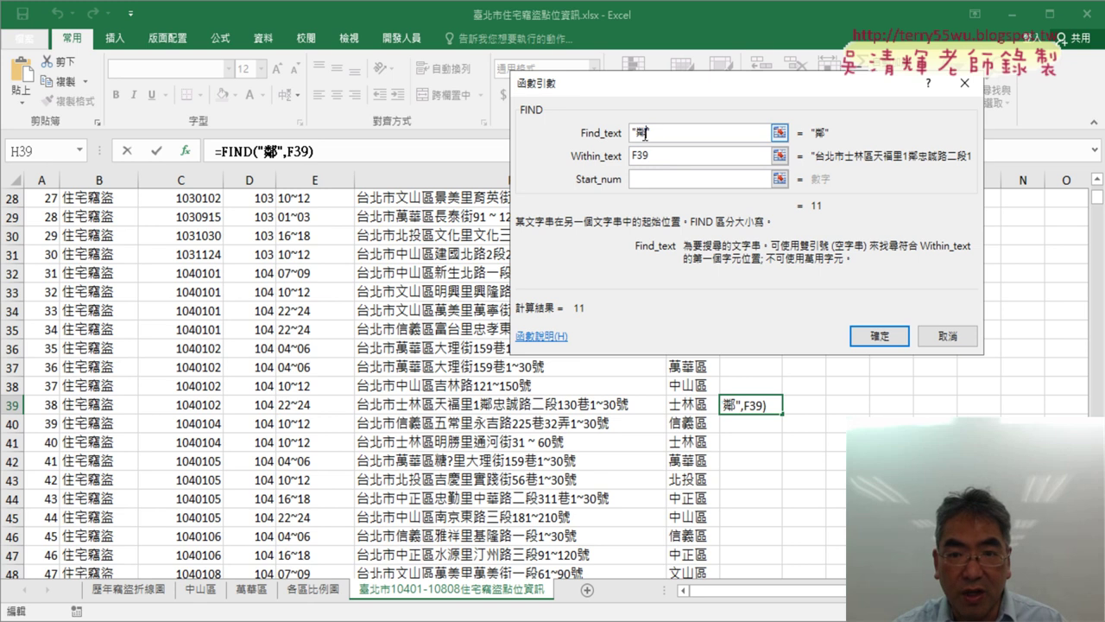
# Briefly try 路 as the search character, revert to 鄰, and confirm =FIND("鄰",F39)
pyautogui.press('BackSpace')
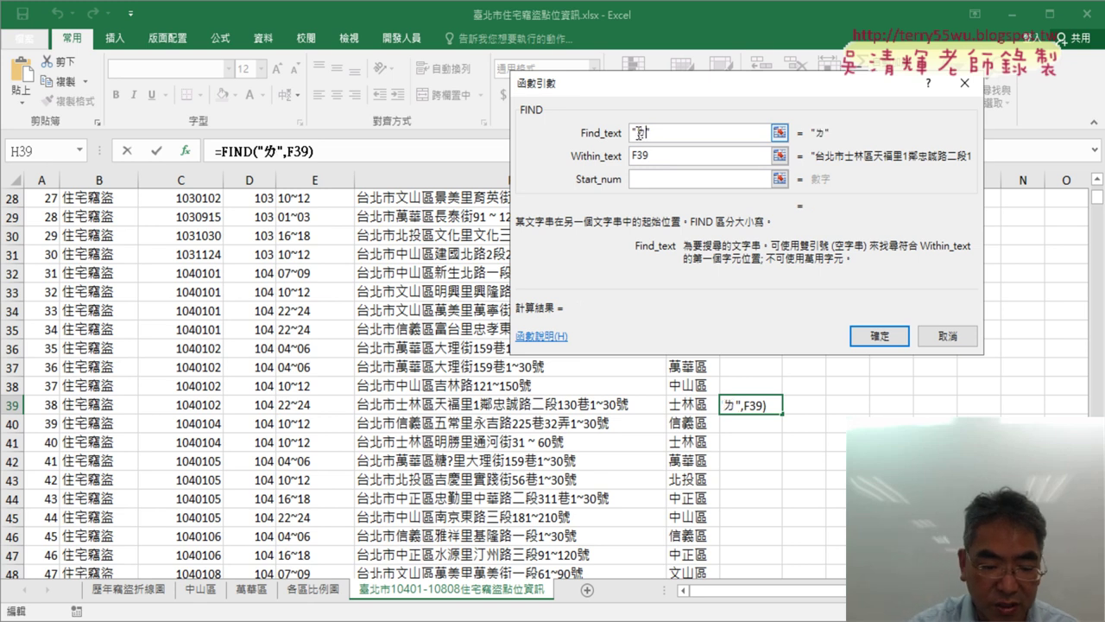
pyautogui.write('路')
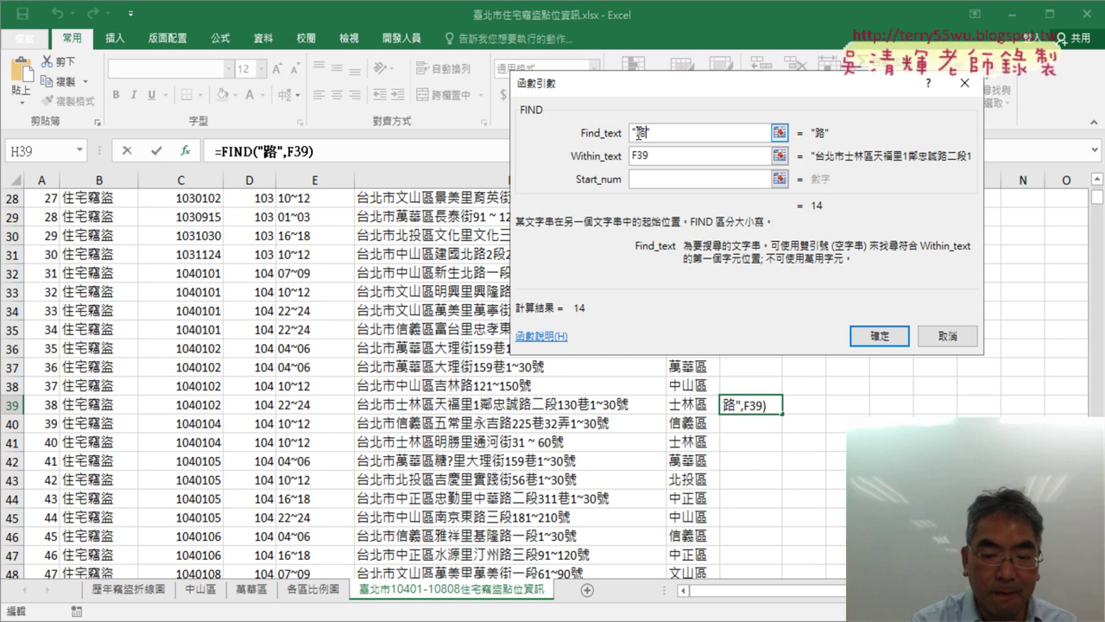
pyautogui.press('BackSpace')
pyautogui.write('ㄌㄧㄣ')
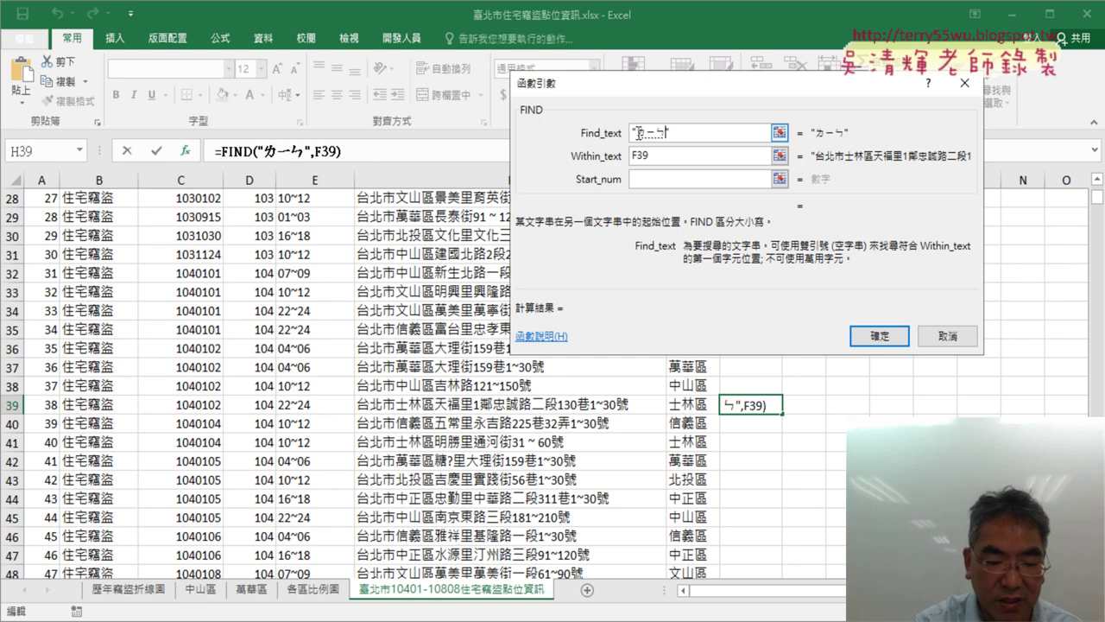
pyautogui.write('6')
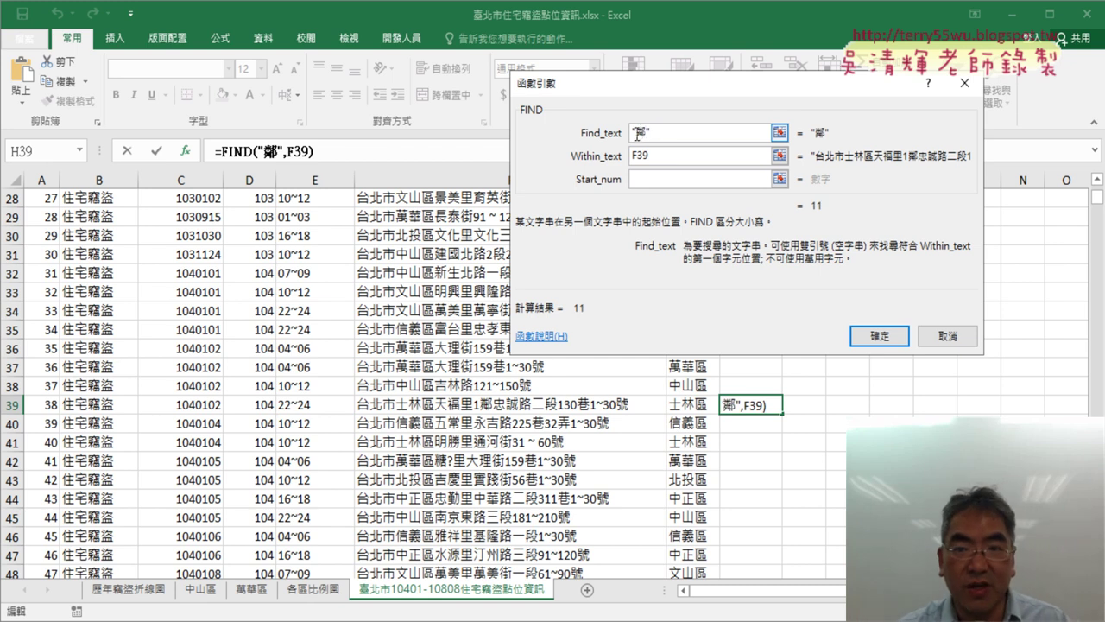
pyautogui.click(875, 335)
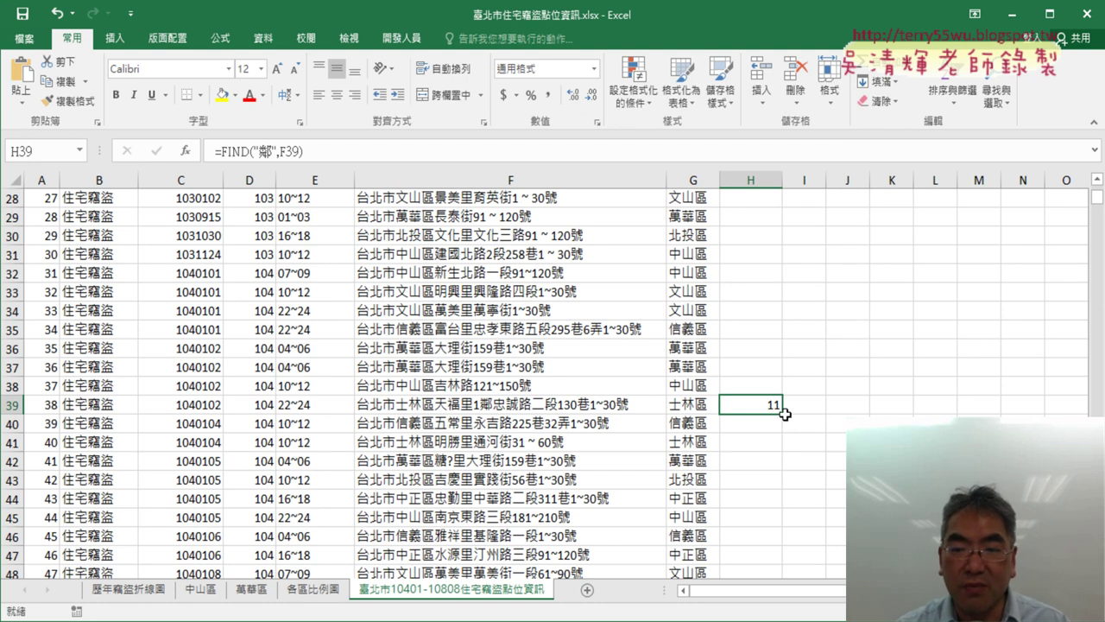
# Copy H39's FIND formula up to H2 and down the rest of column H
pyautogui.moveTo(784, 414); pyautogui.dragTo(818, 121)
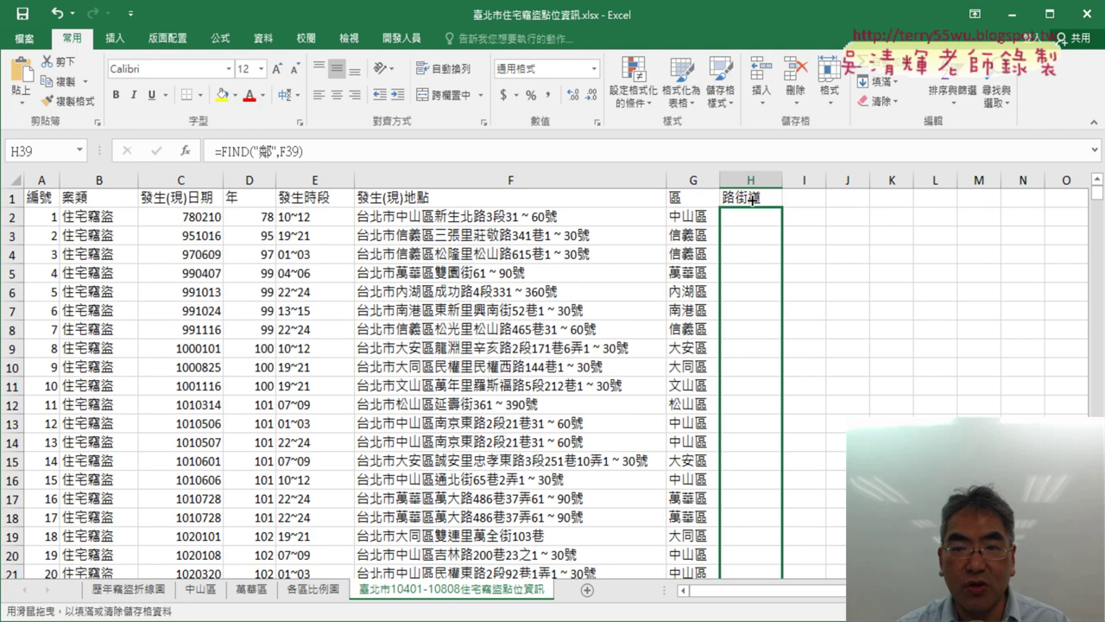
pyautogui.moveTo(744, 156); pyautogui.dragTo(747, 216)
pyautogui.scroll(-4, 866, 336)
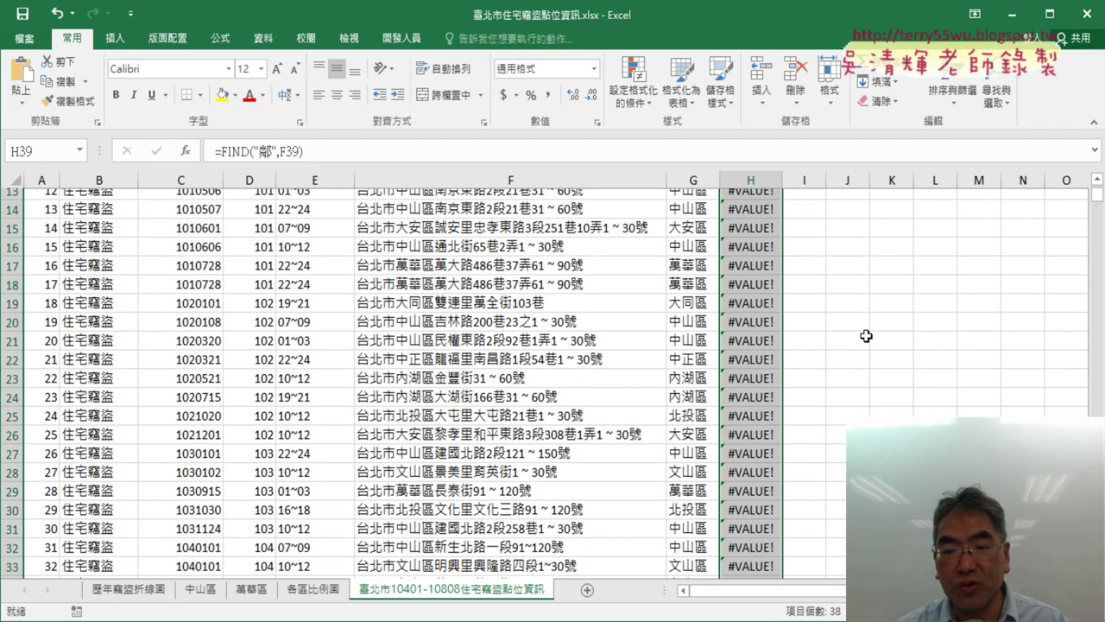
pyautogui.scroll(-5, 866, 336)
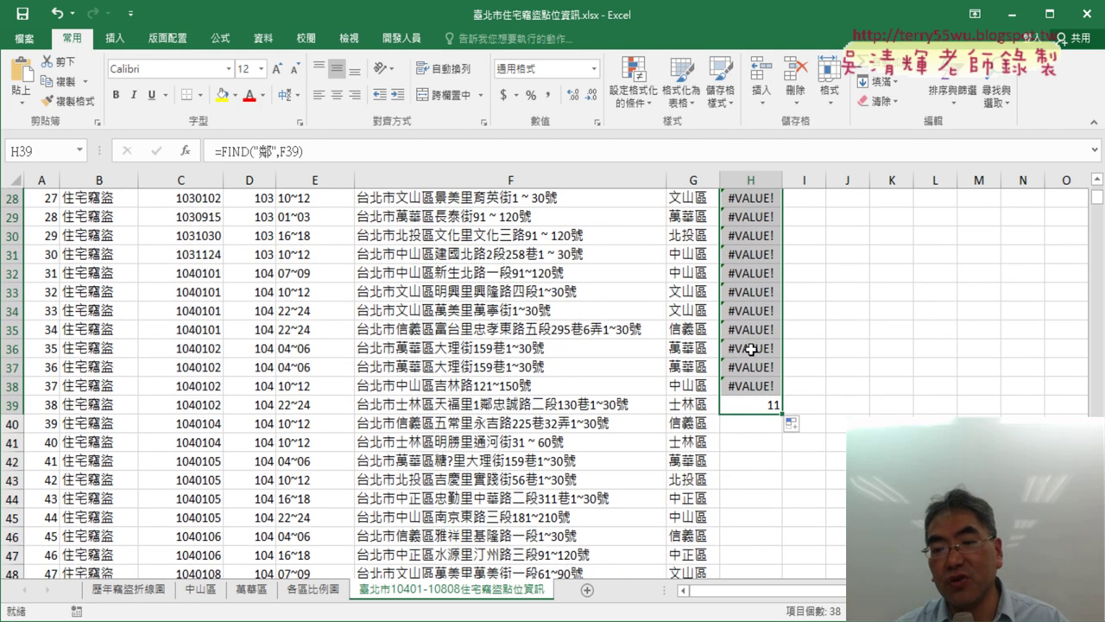
pyautogui.click(750, 407)
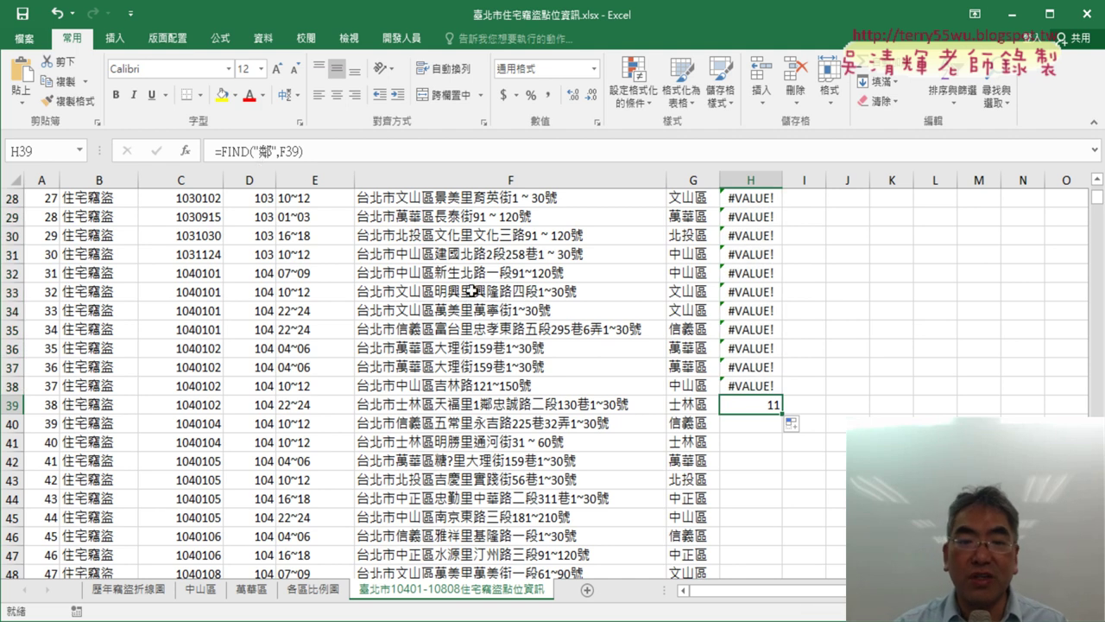
pyautogui.doubleClick(782, 413)
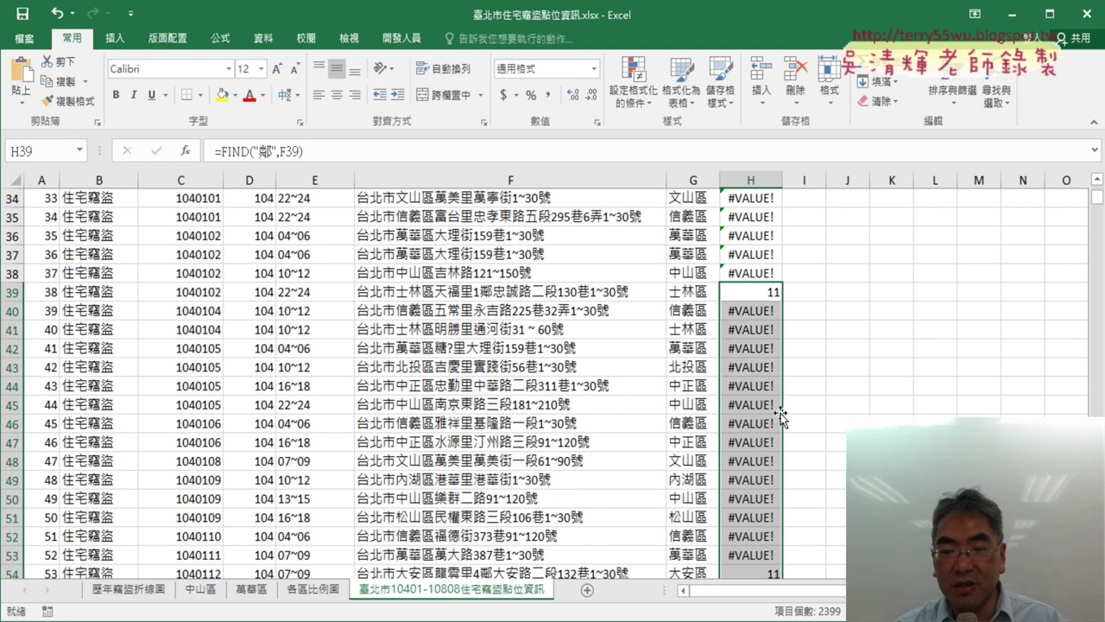
pyautogui.scroll(-5, 775, 277)
pyautogui.scroll(-5, 763, 304)
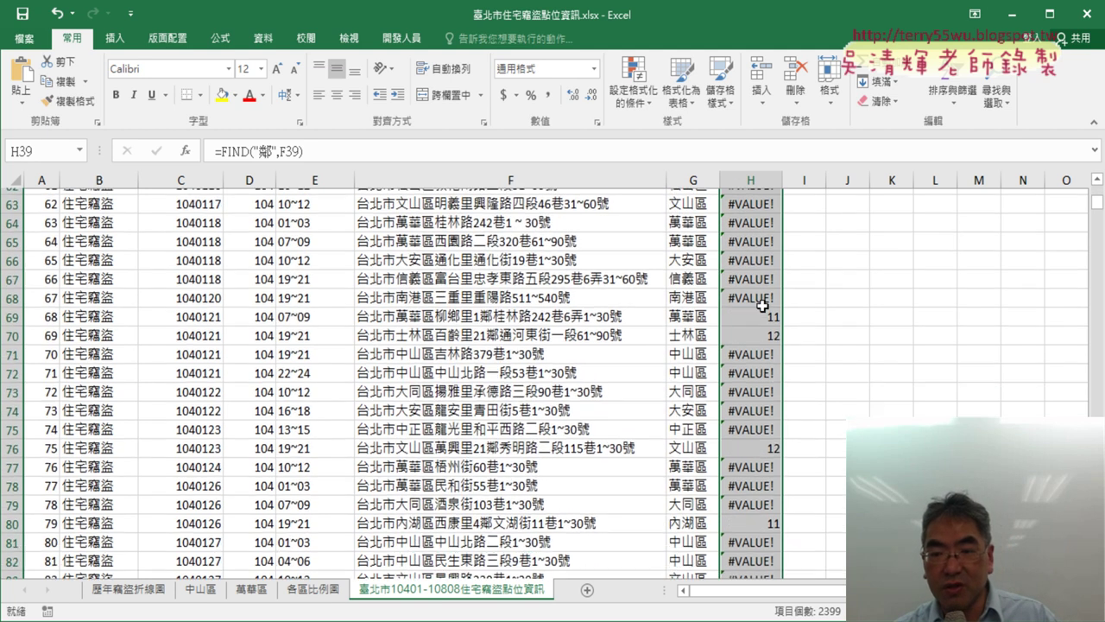
pyautogui.scroll(3, 763, 305)
pyautogui.scroll(9, 759, 345)
pyautogui.scroll(-1, 763, 413)
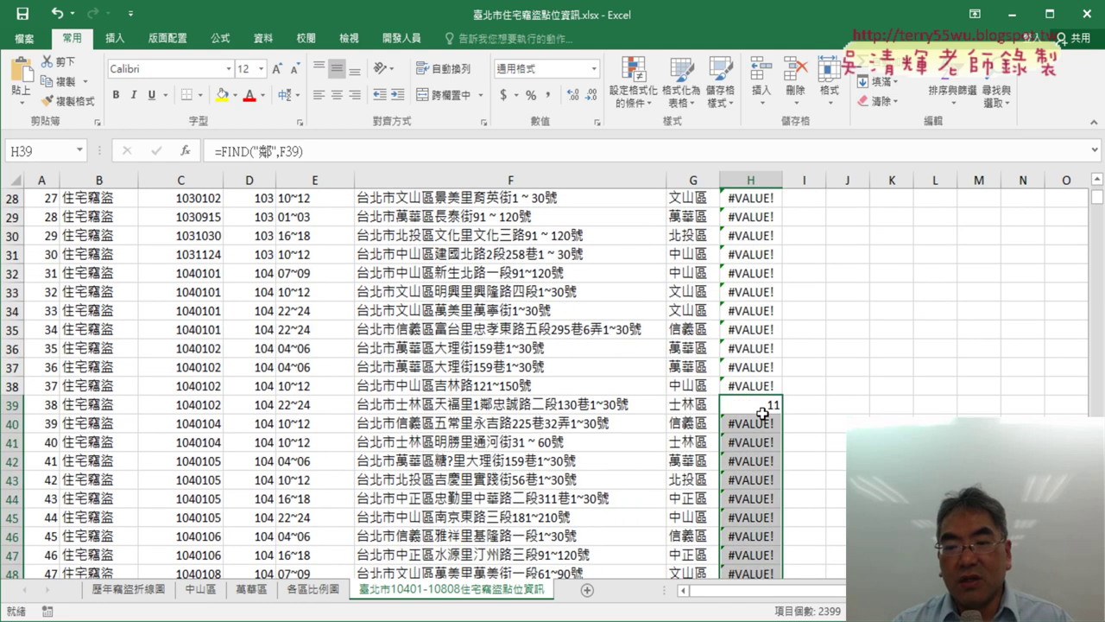
pyautogui.click(764, 411)
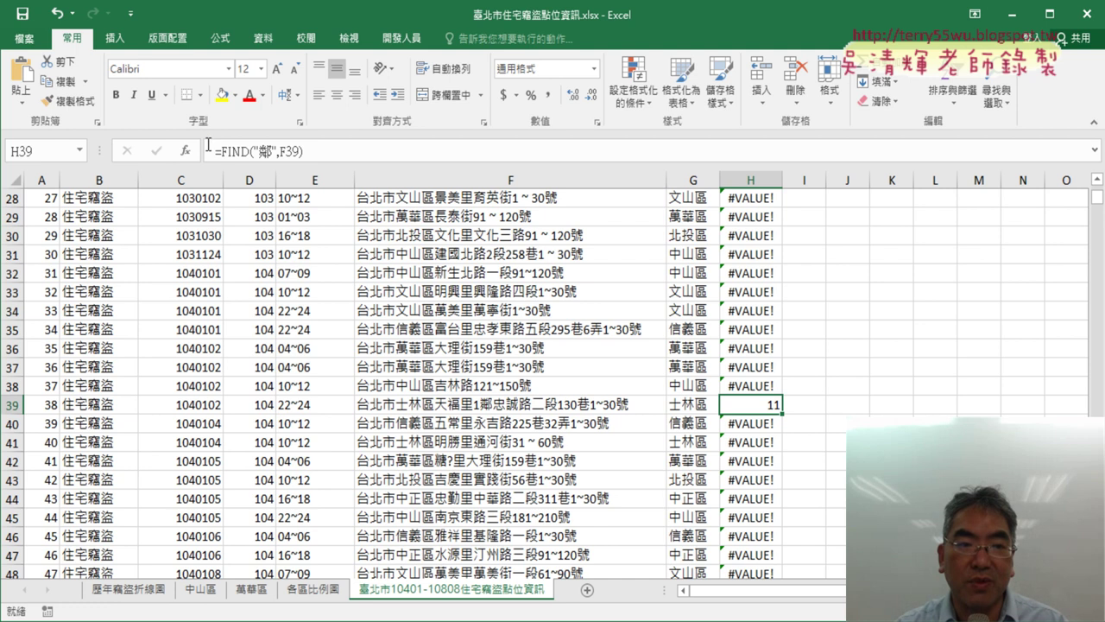
# Cut FIND("鄰",F39) out of H39's formula and insert IFERROR from the 邏輯 category
pyautogui.moveTo(221, 152); pyautogui.dragTo(354, 158)
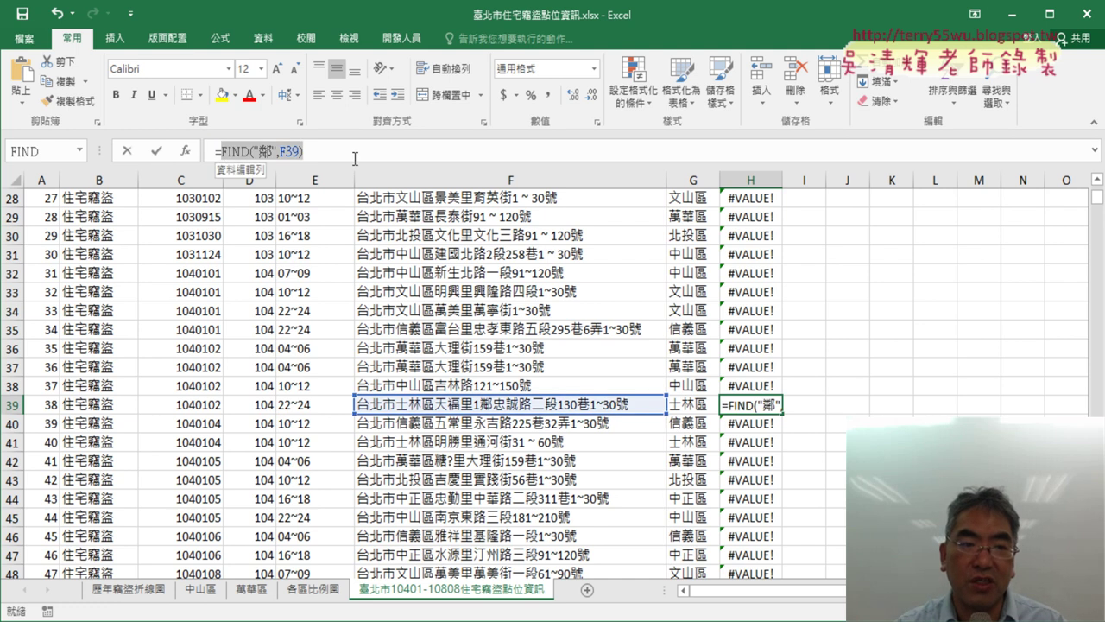
pyautogui.rightClick(276, 152)
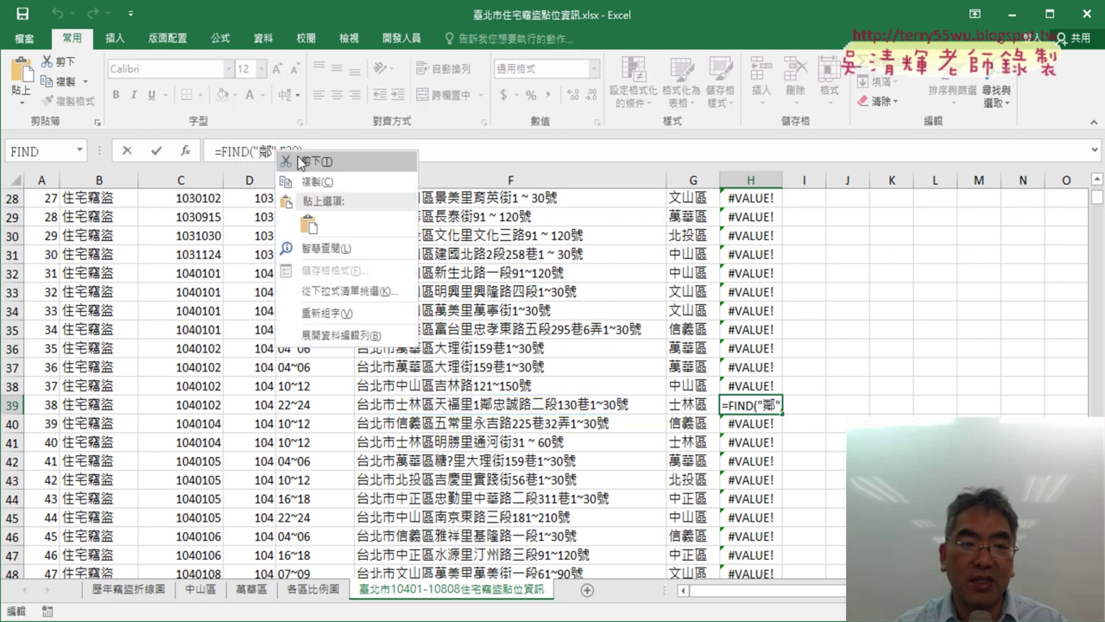
pyautogui.click(328, 163)
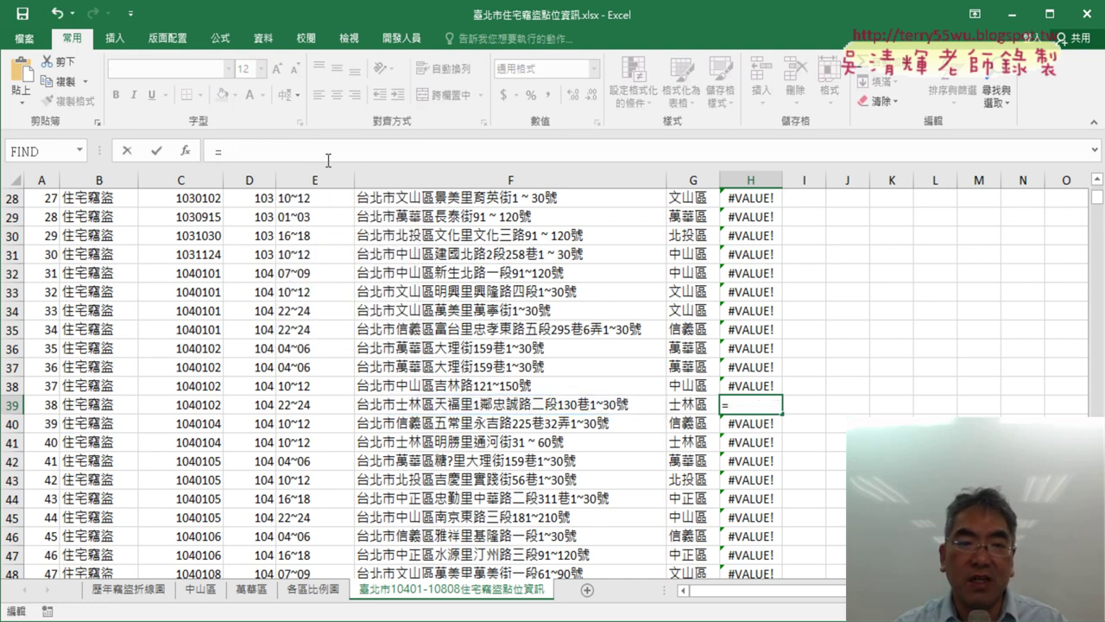
pyautogui.click(186, 159)
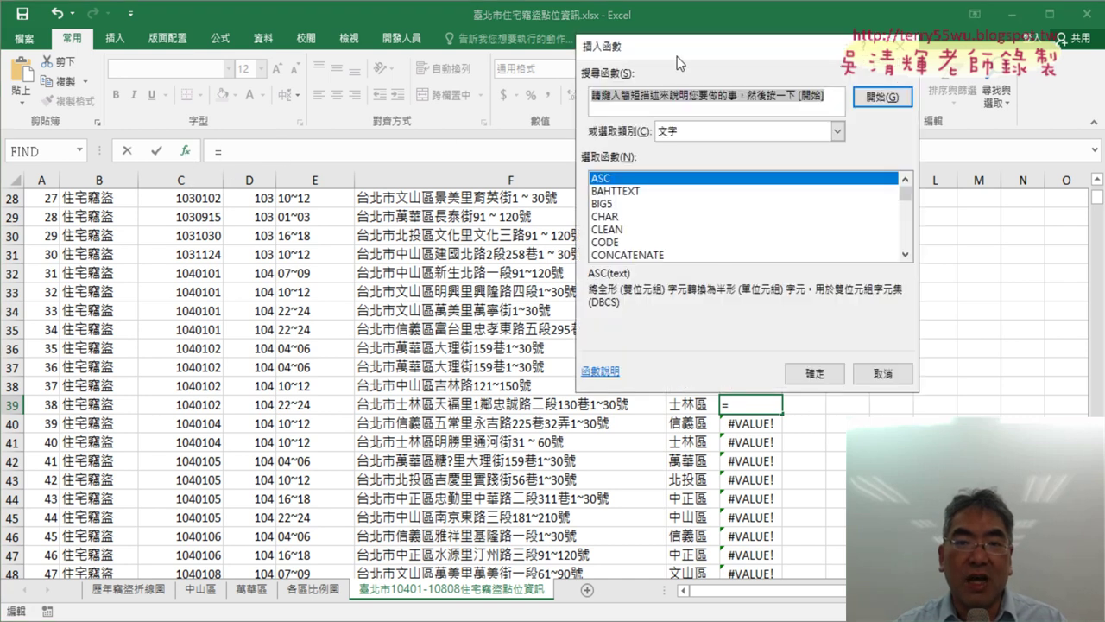
pyautogui.moveTo(677, 56); pyautogui.dragTo(387, 183)
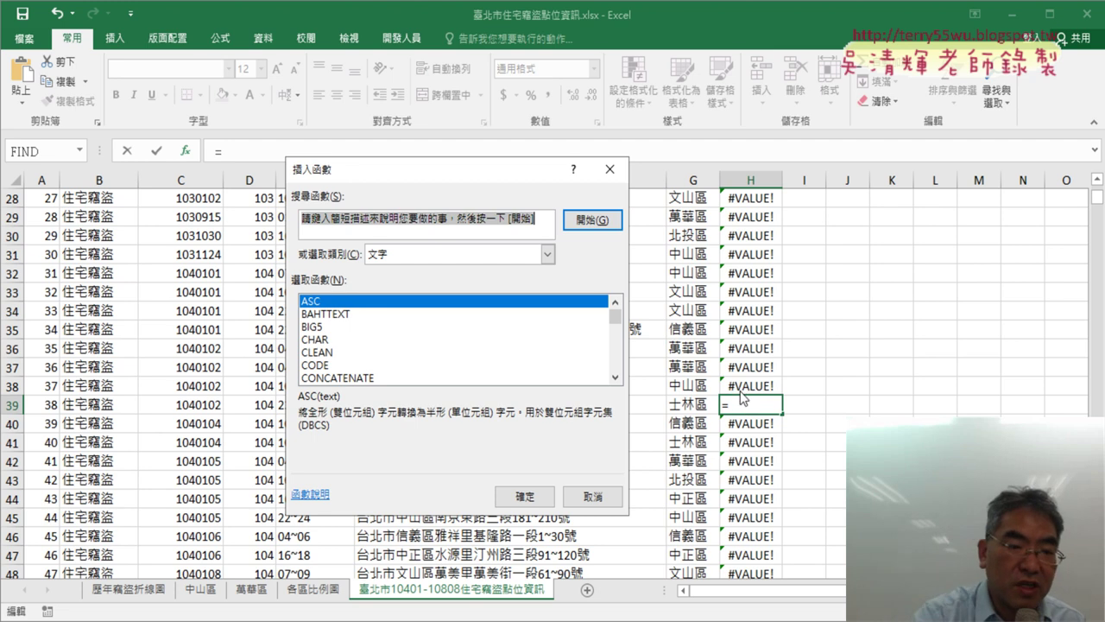
pyautogui.click(429, 253)
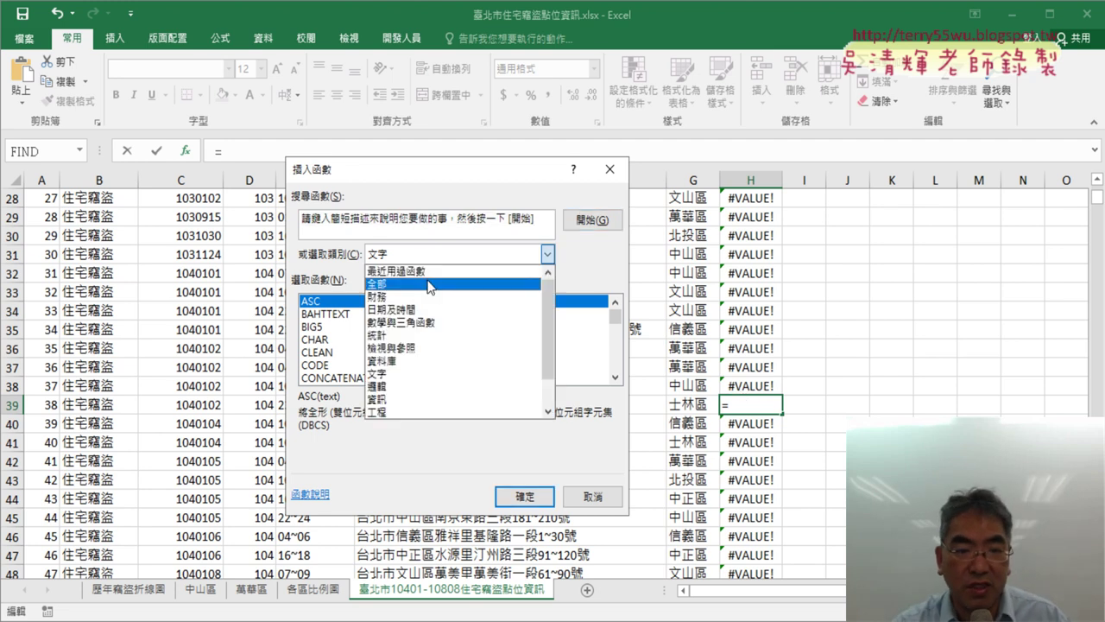
pyautogui.click(404, 387)
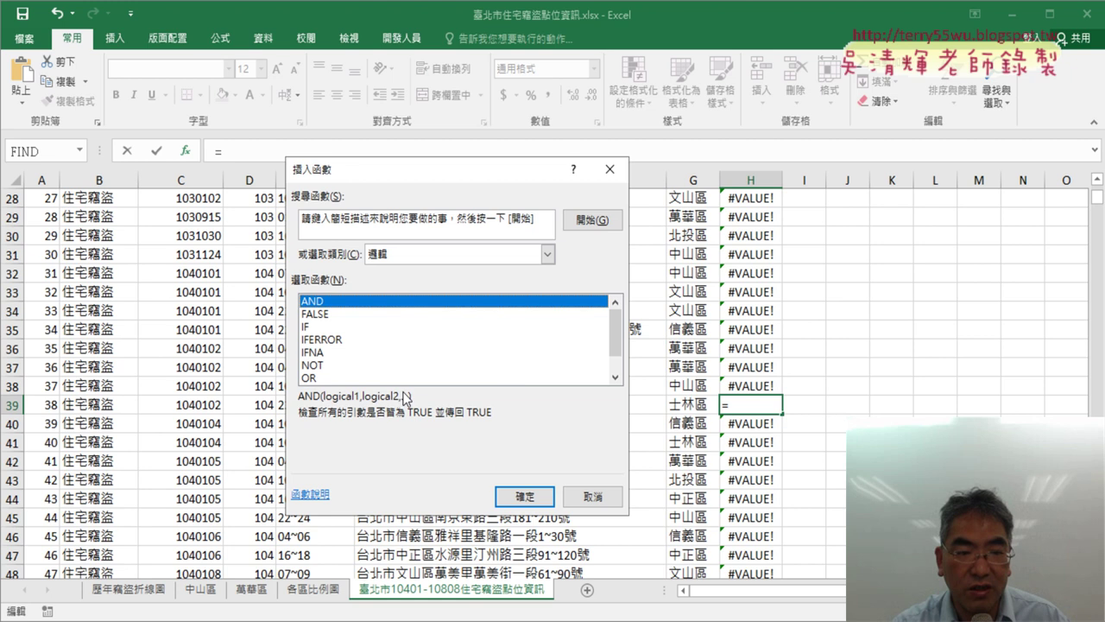
pyautogui.click(425, 340)
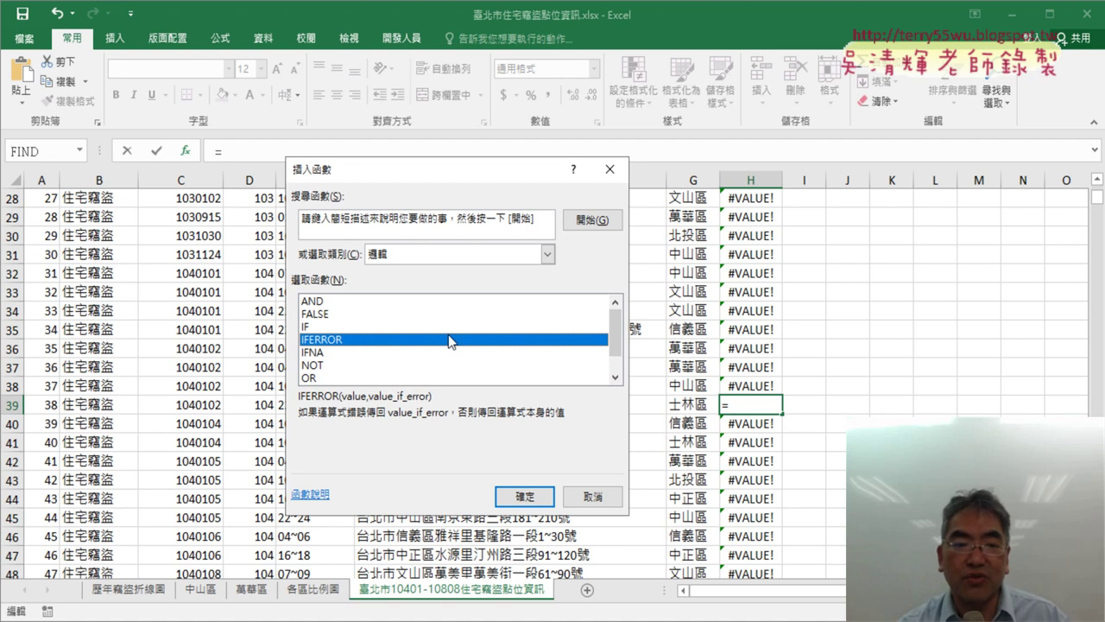
pyautogui.click(525, 496)
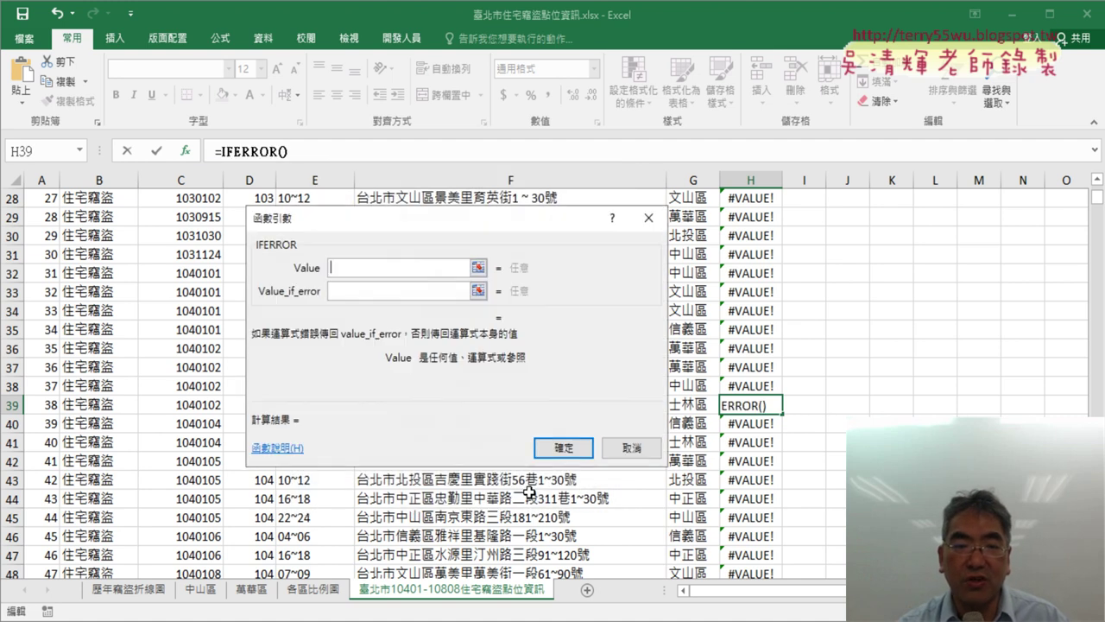
# Give IFERROR the Value FIND("鄰",F39) and the Value_if_error FIND("里",F39)
pyautogui.rightClick(358, 269)
pyautogui.click(384, 319)
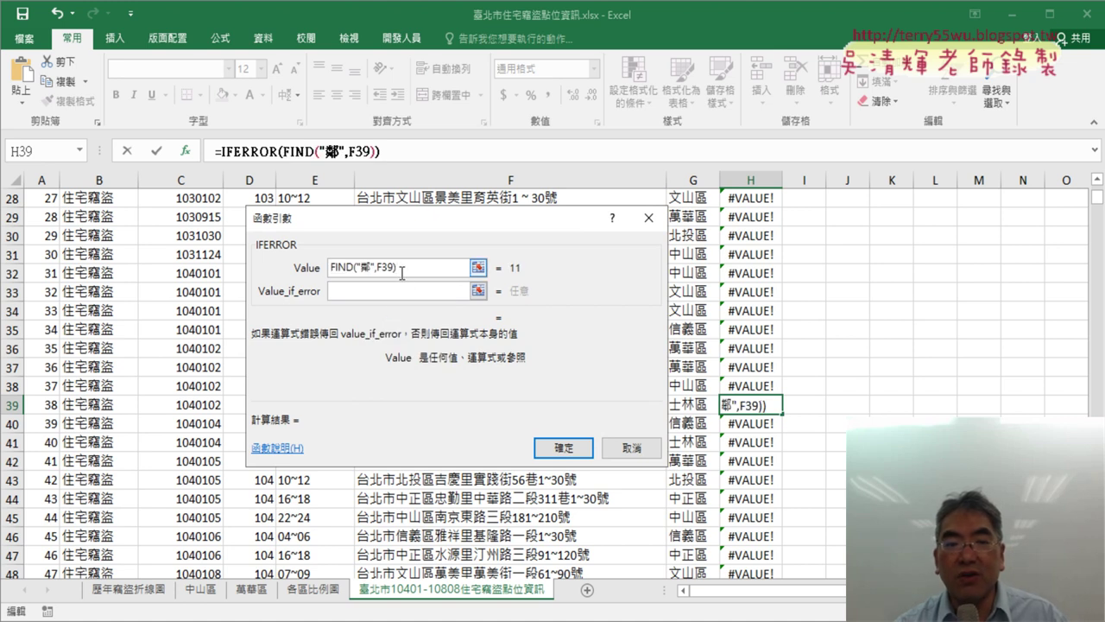
pyautogui.moveTo(402, 272); pyautogui.dragTo(328, 269)
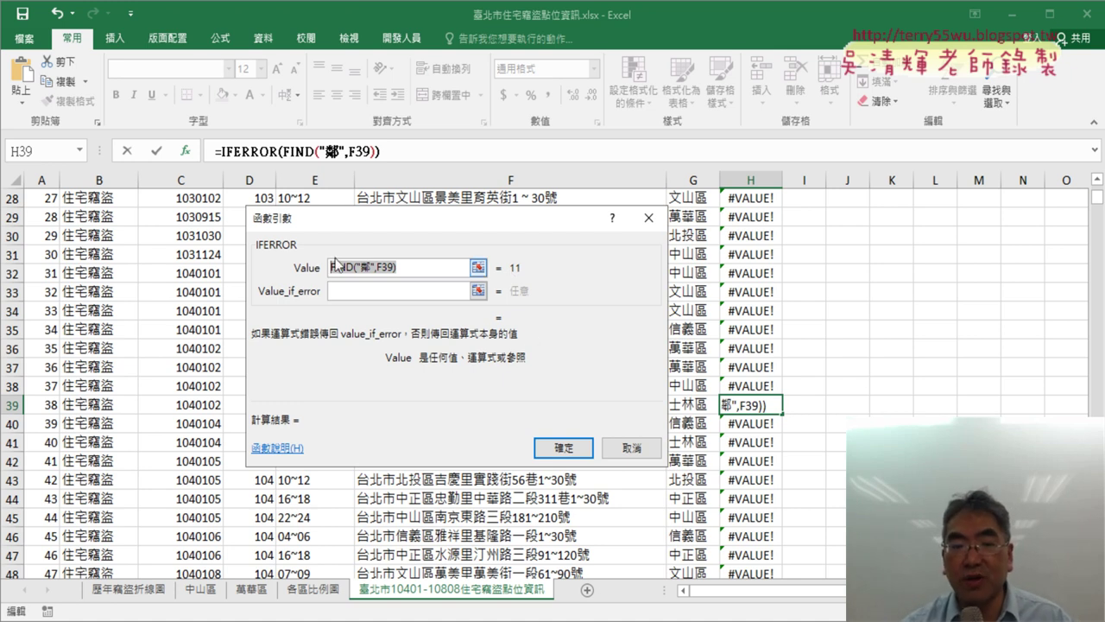
pyautogui.press('Tab')
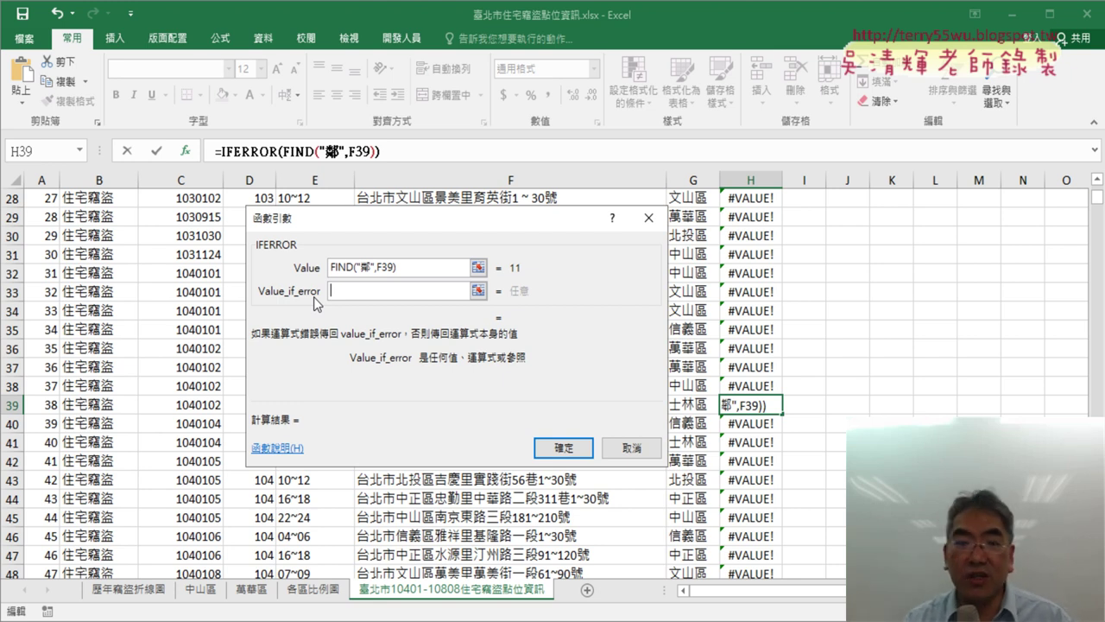
pyautogui.hotkey('ctrl', 'v')
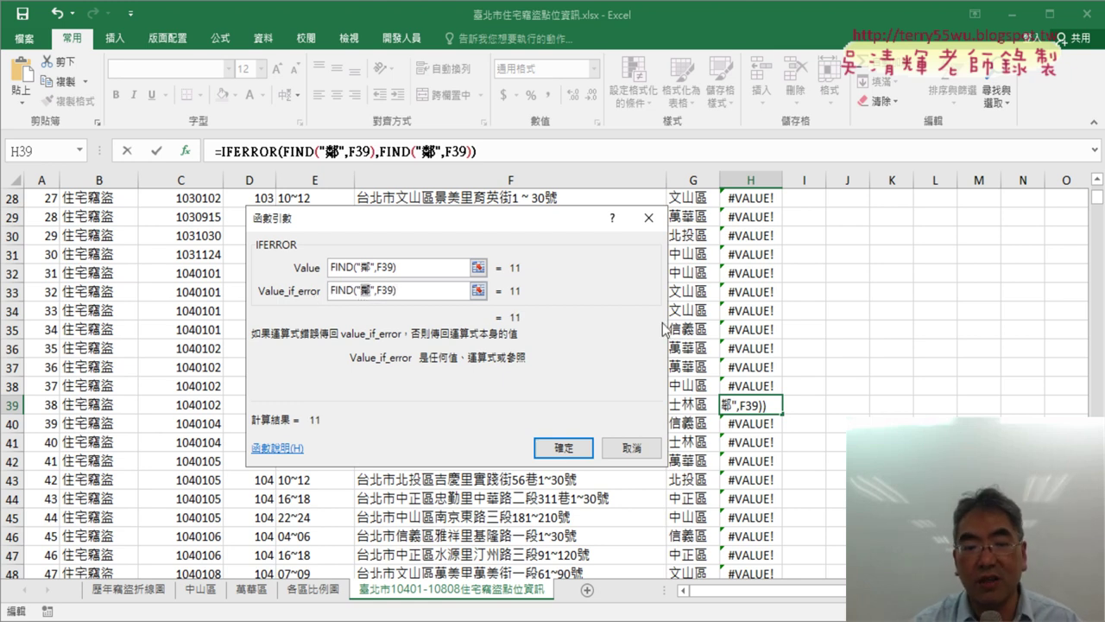
pyautogui.press('BackSpace')
pyautogui.write('ㄌ')
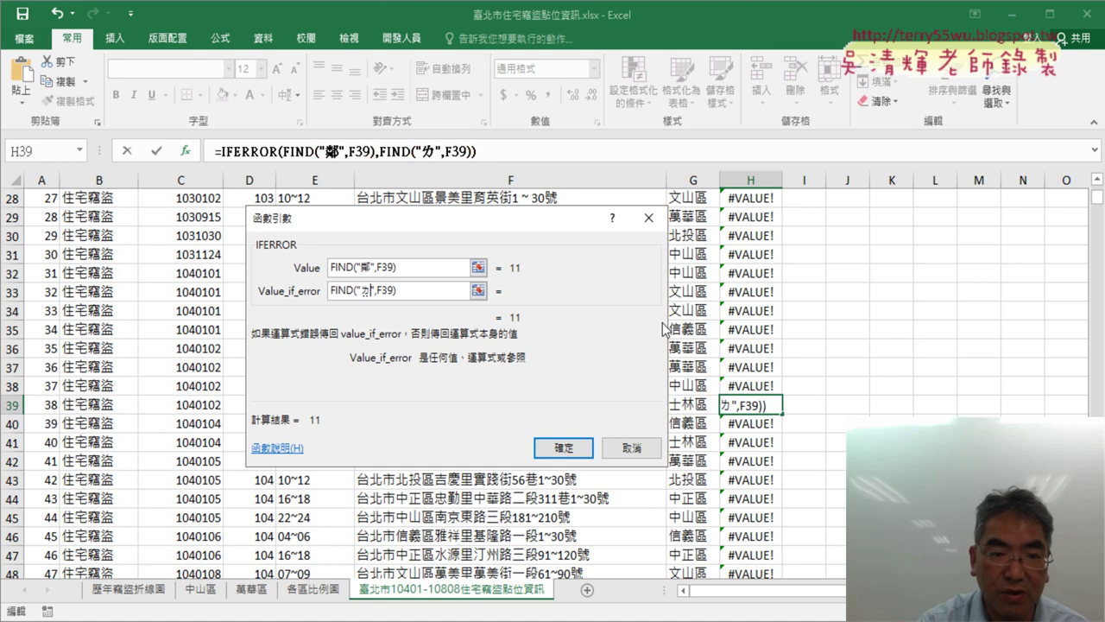
pyautogui.write('一ˇ')
pyautogui.press('Return')
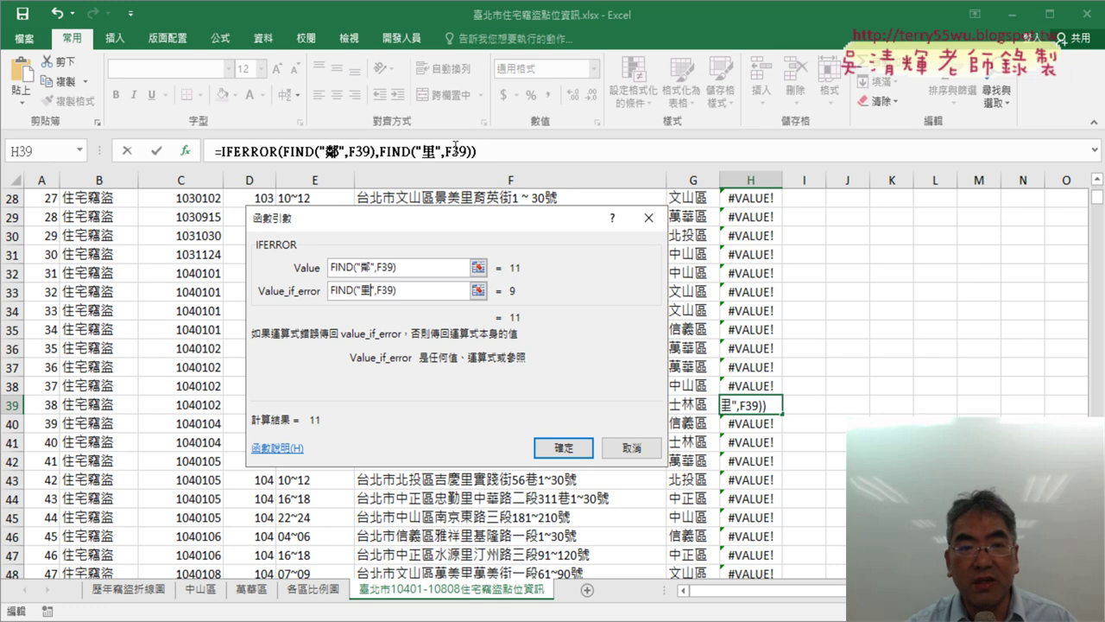
# Commit the IFERROR formula in H39, copy it up to H2, then reselect H39's formula text
pyautogui.click(573, 452)
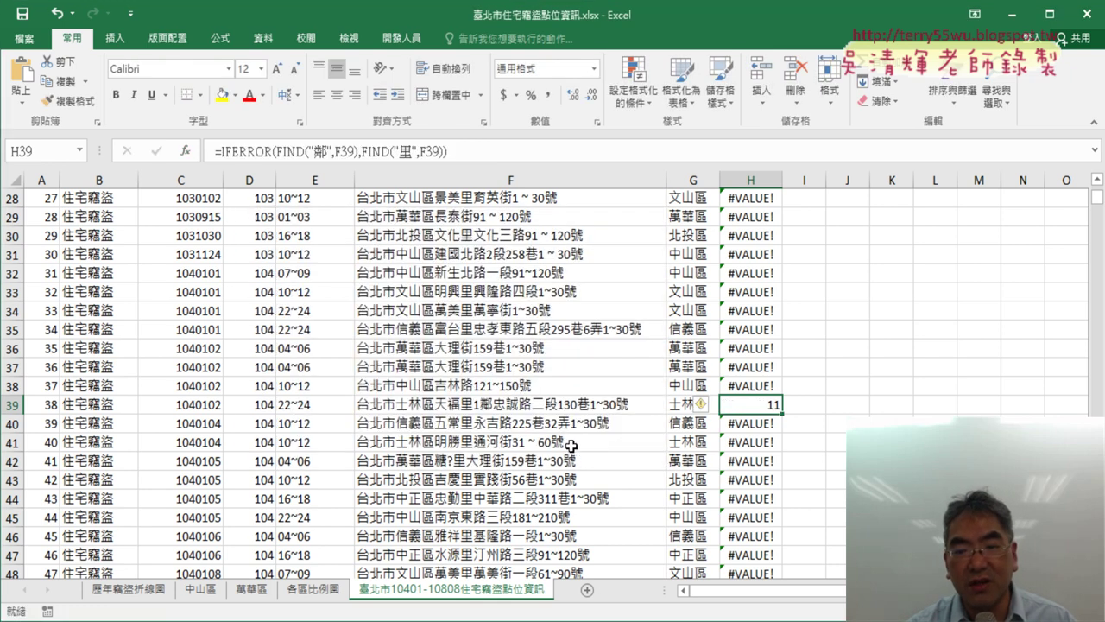
pyautogui.moveTo(786, 415); pyautogui.dragTo(806, 147)
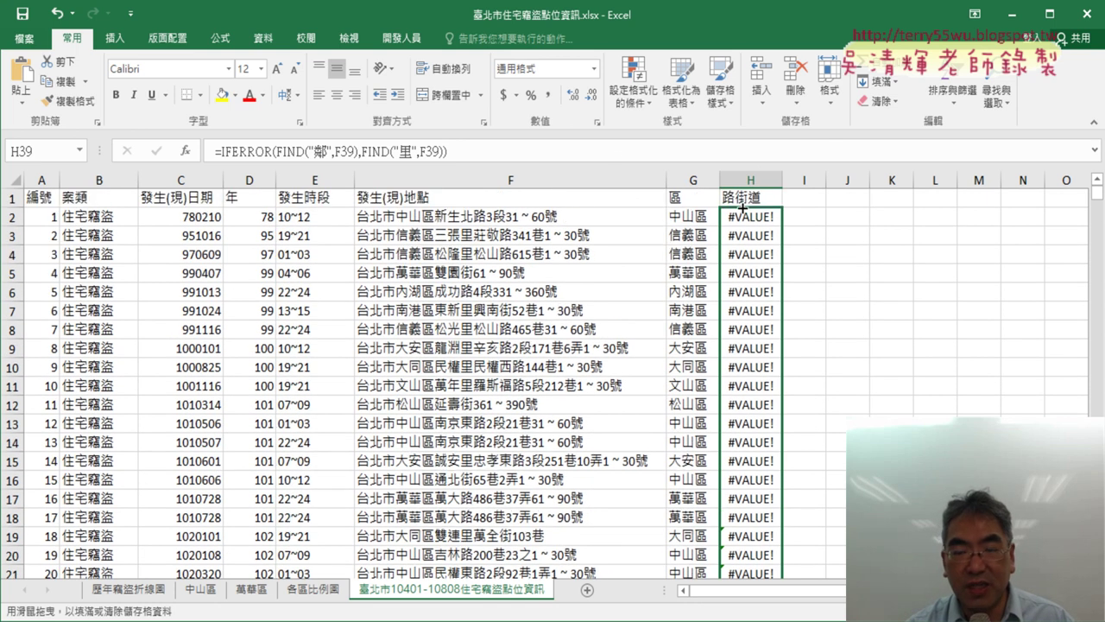
pyautogui.moveTo(621, 149); pyautogui.dragTo(741, 207)
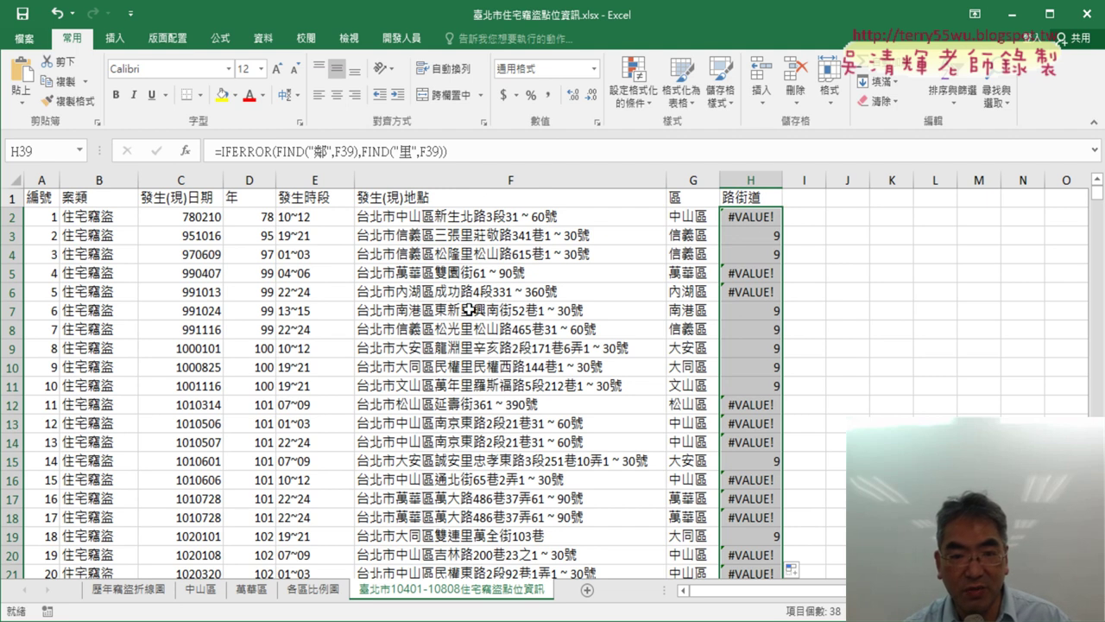
pyautogui.scroll(-2, 461, 373)
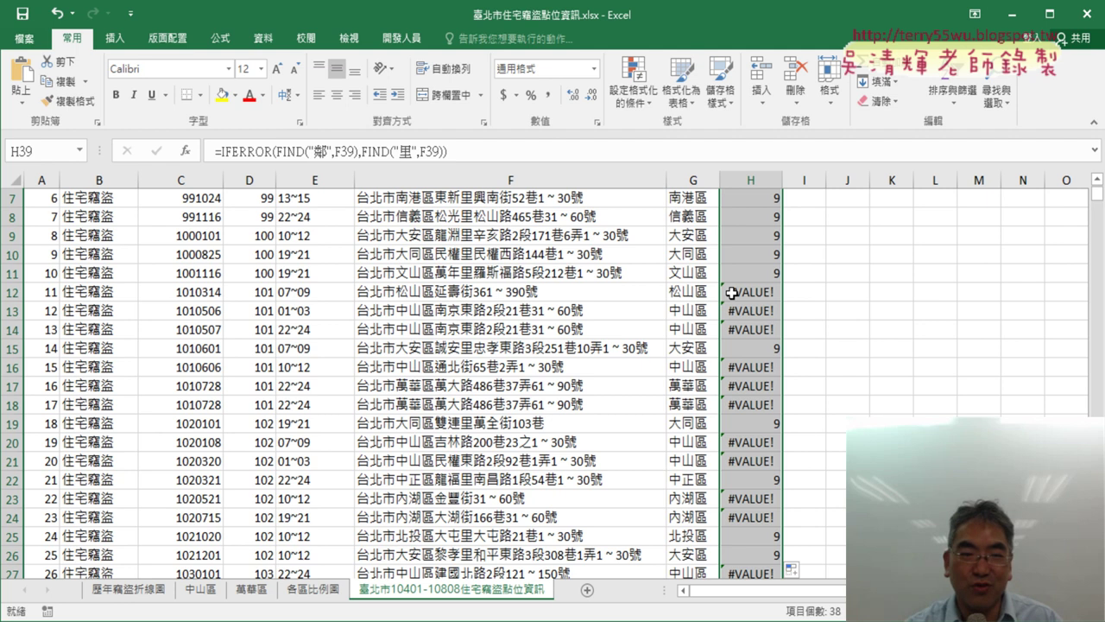
pyautogui.scroll(-5, 768, 345)
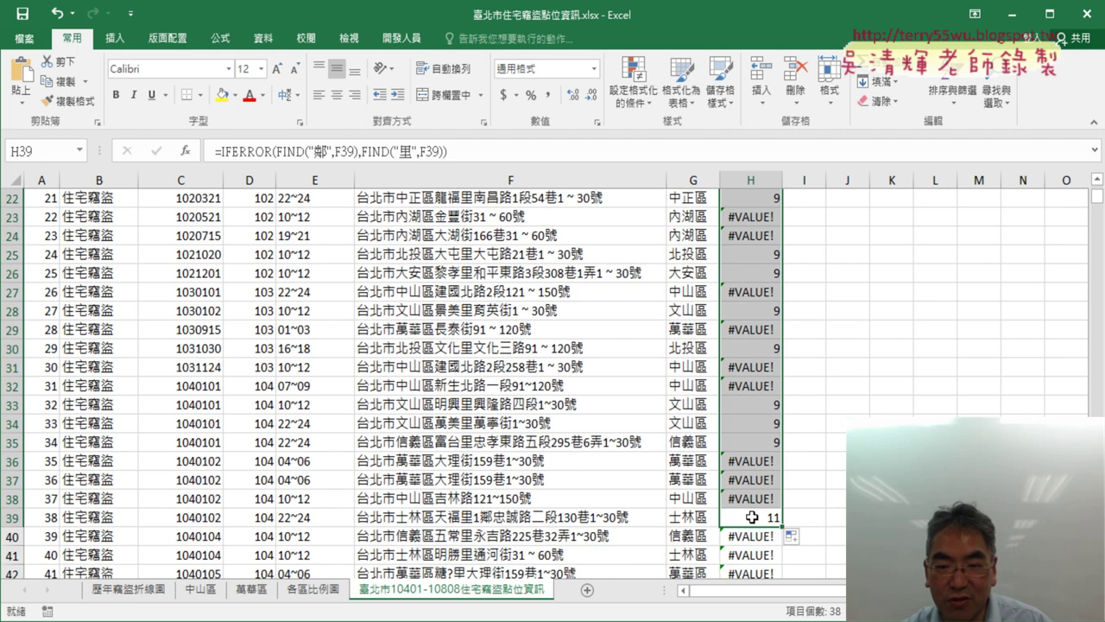
pyautogui.click(760, 517)
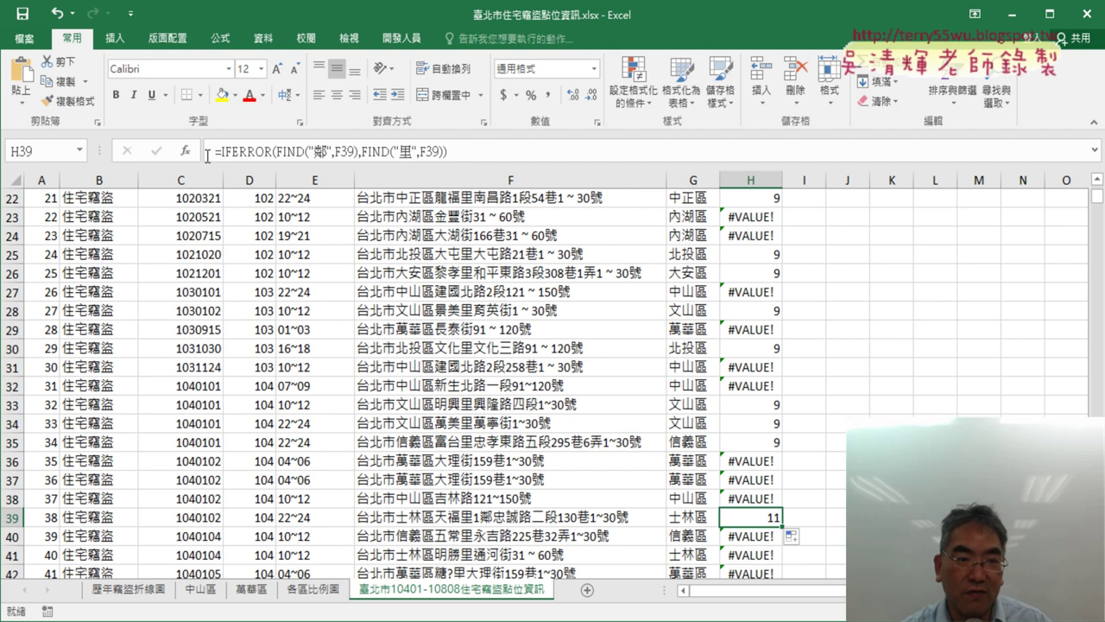
pyautogui.moveTo(221, 152); pyautogui.dragTo(564, 160)
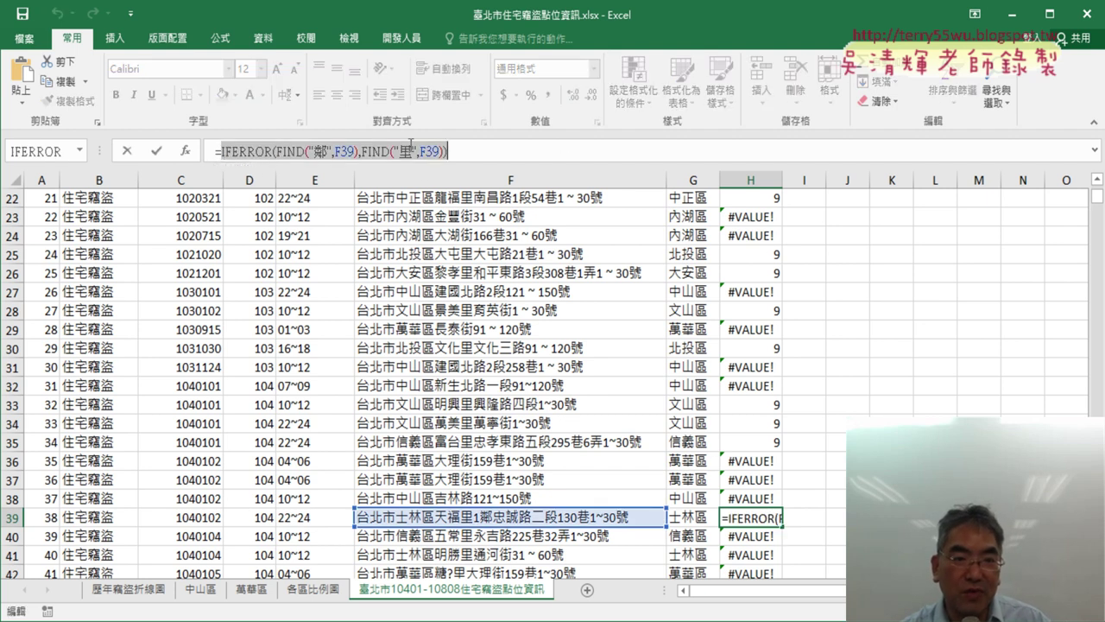
# Cut H39's formula and paste it as the Value of a new outer IFERROR
pyautogui.rightClick(411, 146)
pyautogui.click(450, 153)
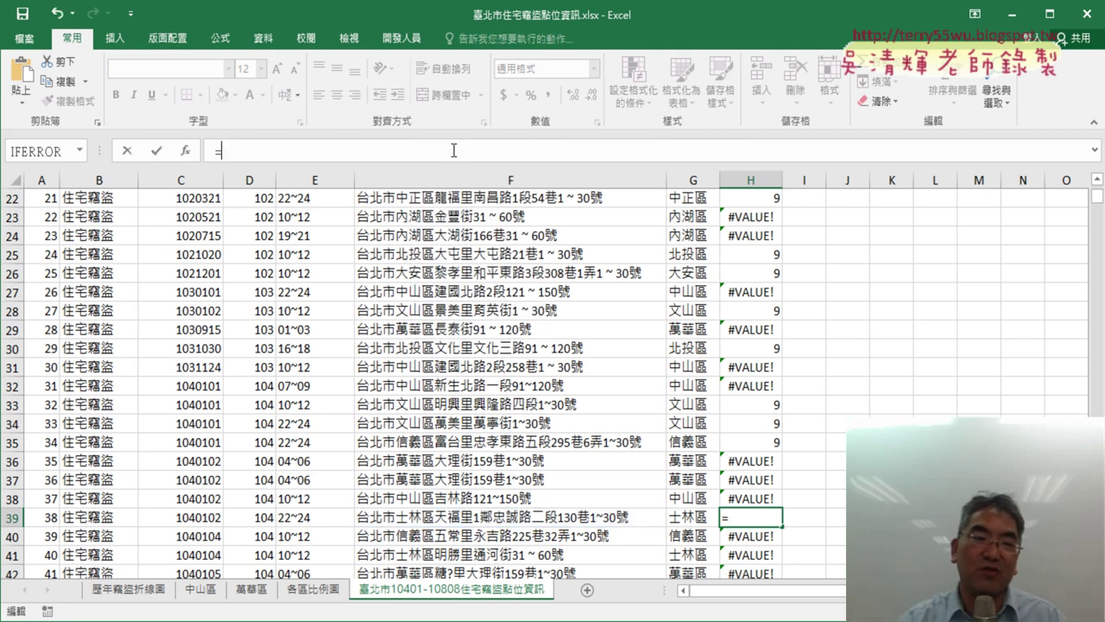
pyautogui.click(186, 151)
pyautogui.click(408, 340)
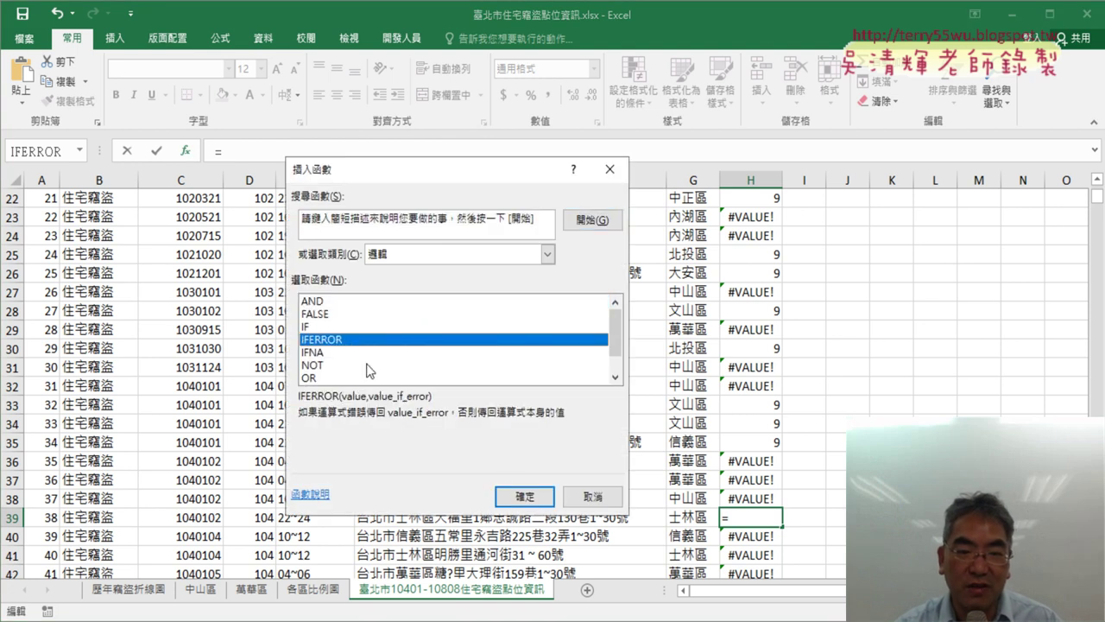
pyautogui.click(525, 497)
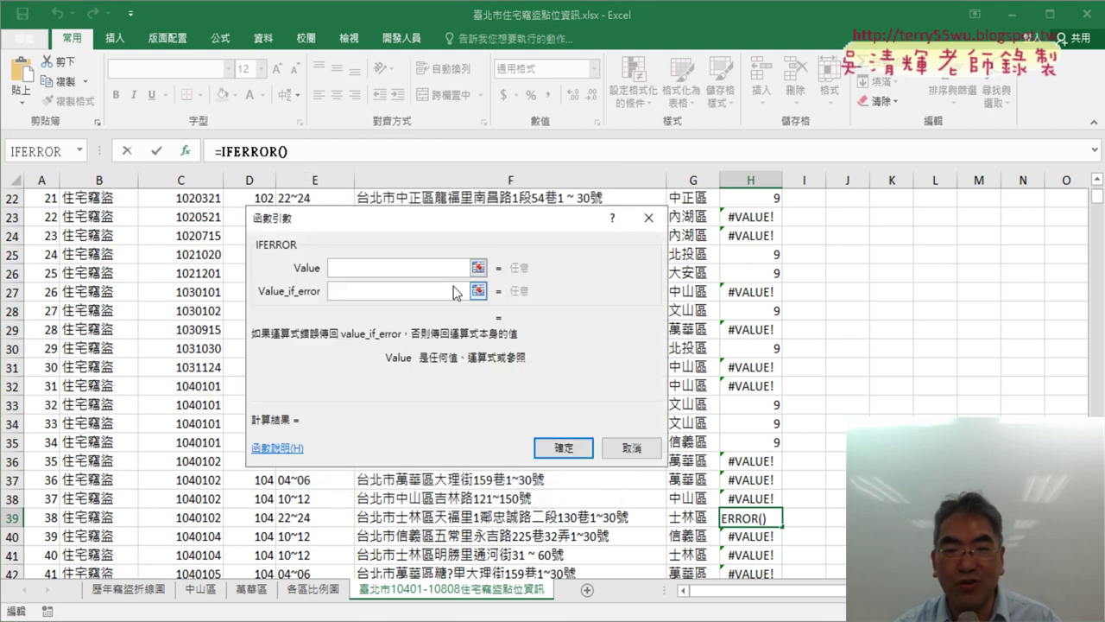
pyautogui.rightClick(363, 274)
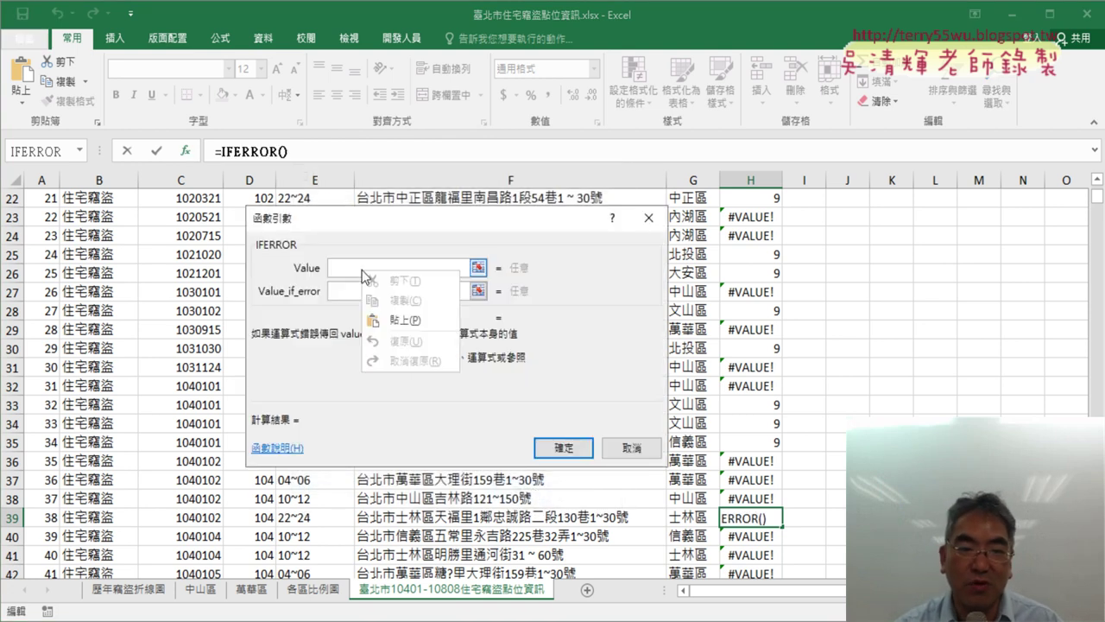
pyautogui.click(411, 320)
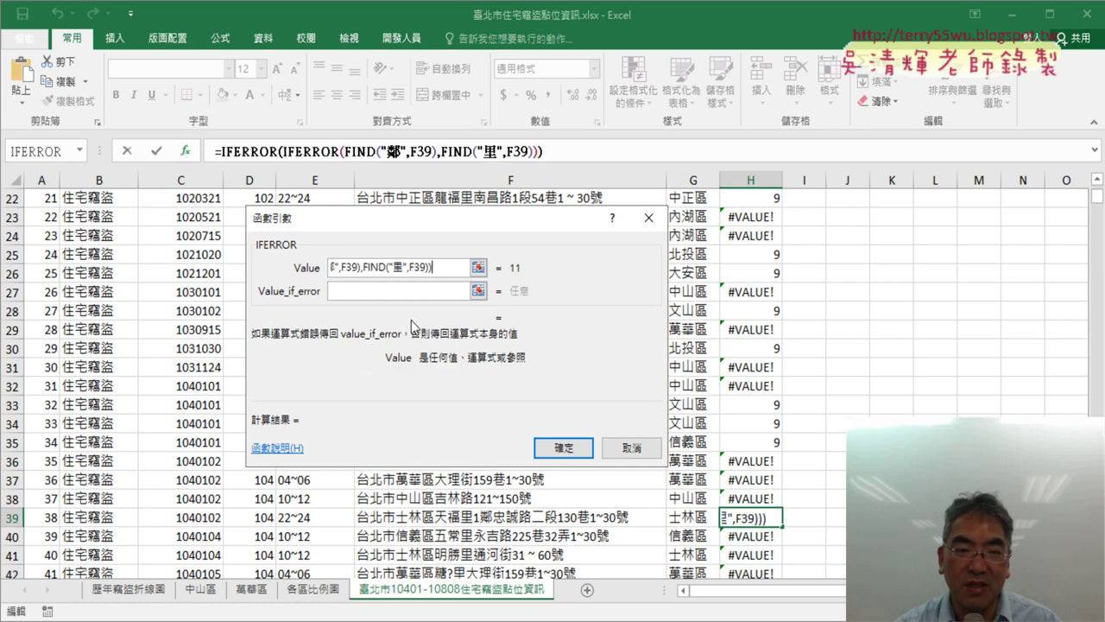
# Pick out the FIND expression in the Value formula for reuse as the fallback
pyautogui.press('Tab')
pyautogui.hotkey('shift', 'Tab')
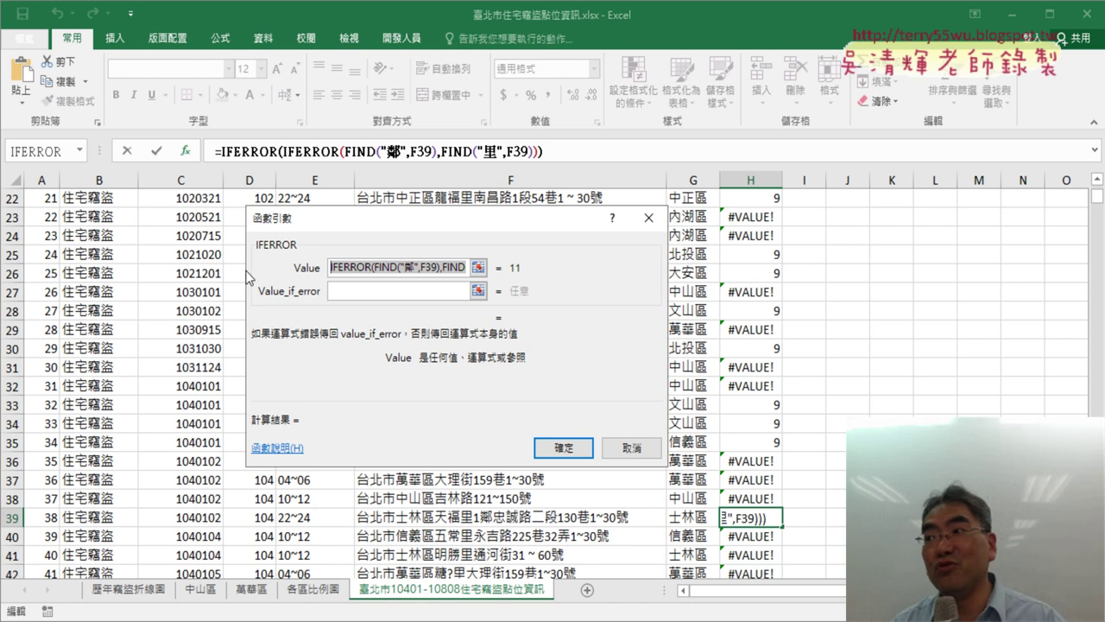
pyautogui.click(401, 269)
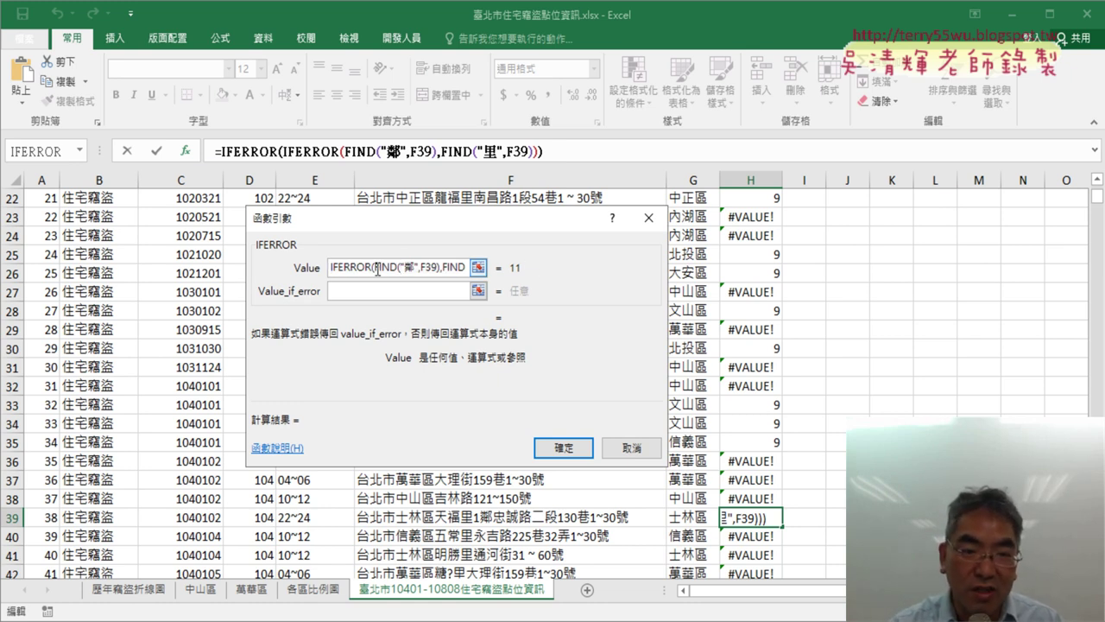
pyautogui.moveTo(377, 268); pyautogui.dragTo(439, 267)
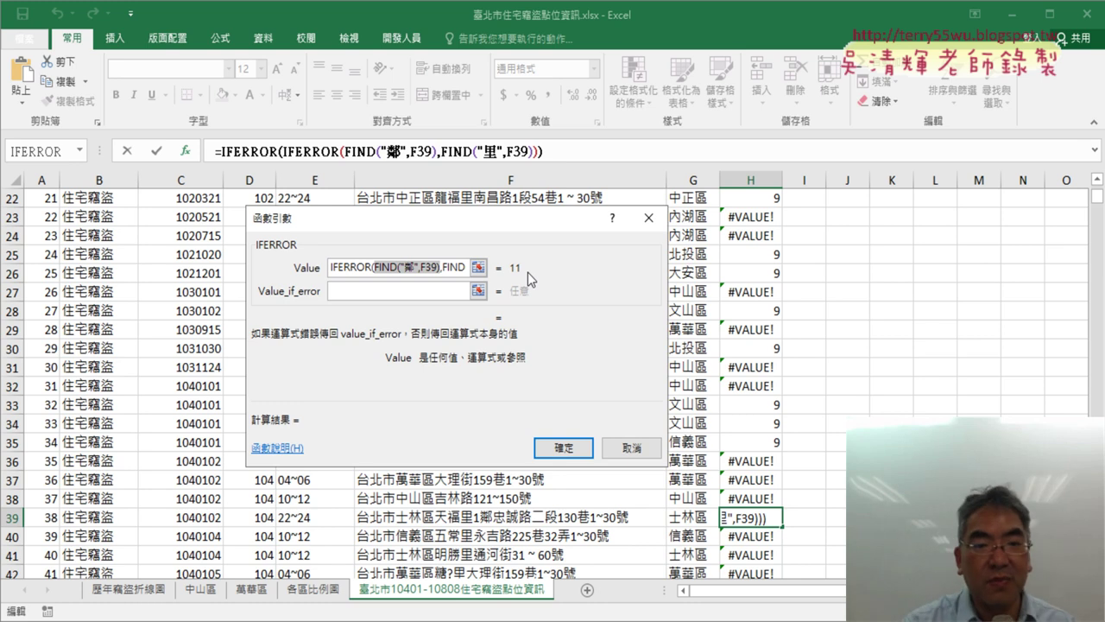
pyautogui.click(393, 290)
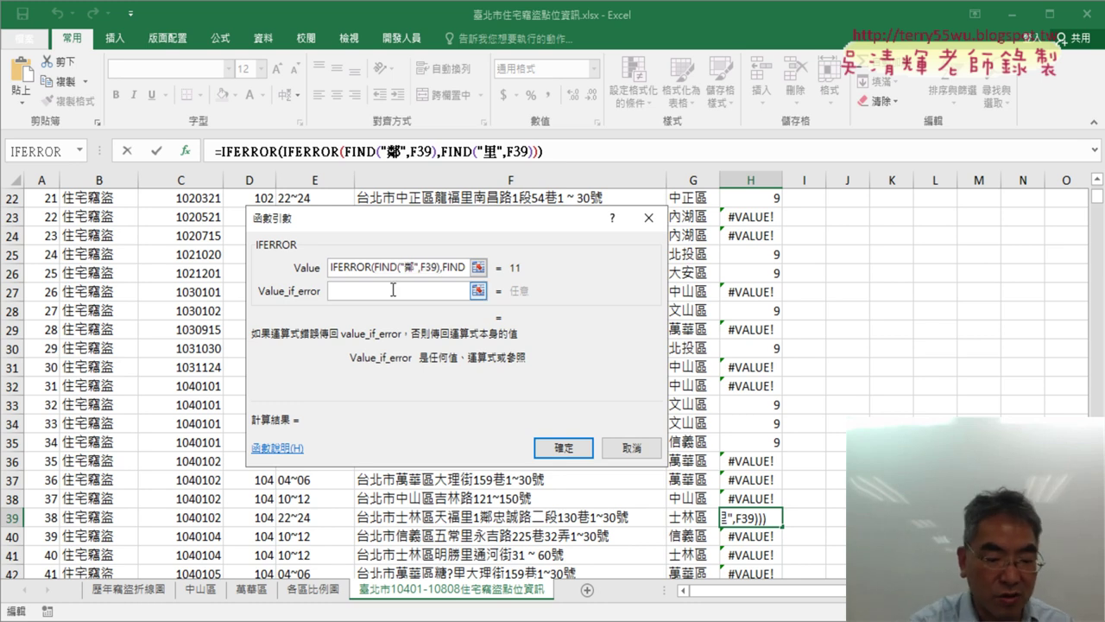
# Set the outer IFERROR fallback to FIND("區",F39) and commit the nested formula to H39
pyautogui.hotkey('ctrl', 'v')
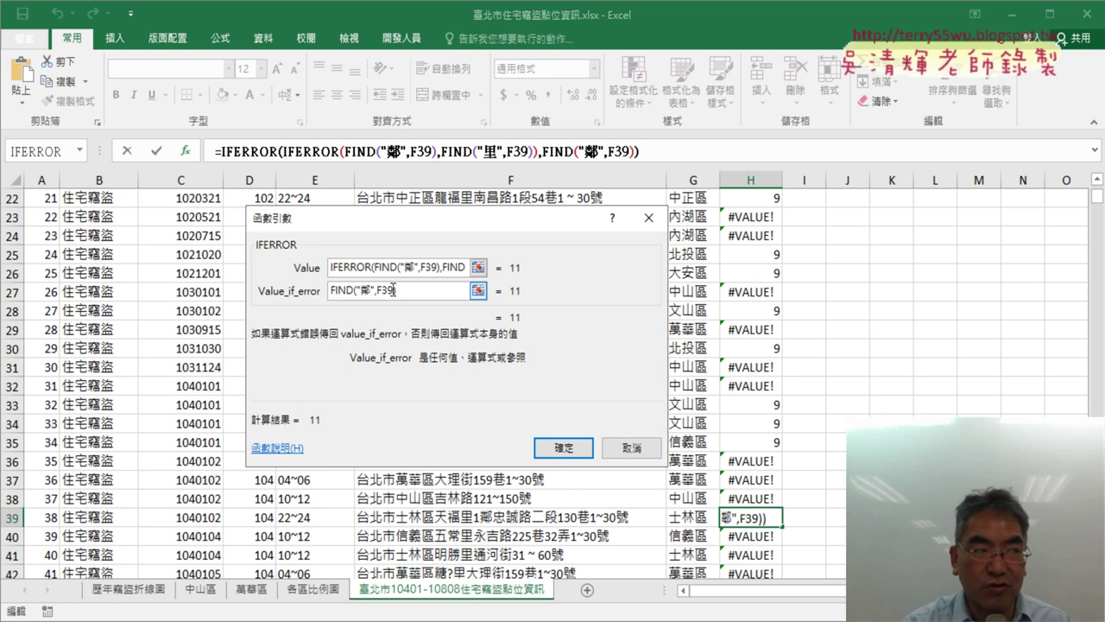
pyautogui.press('BackSpace')
pyautogui.write('ㄑ')
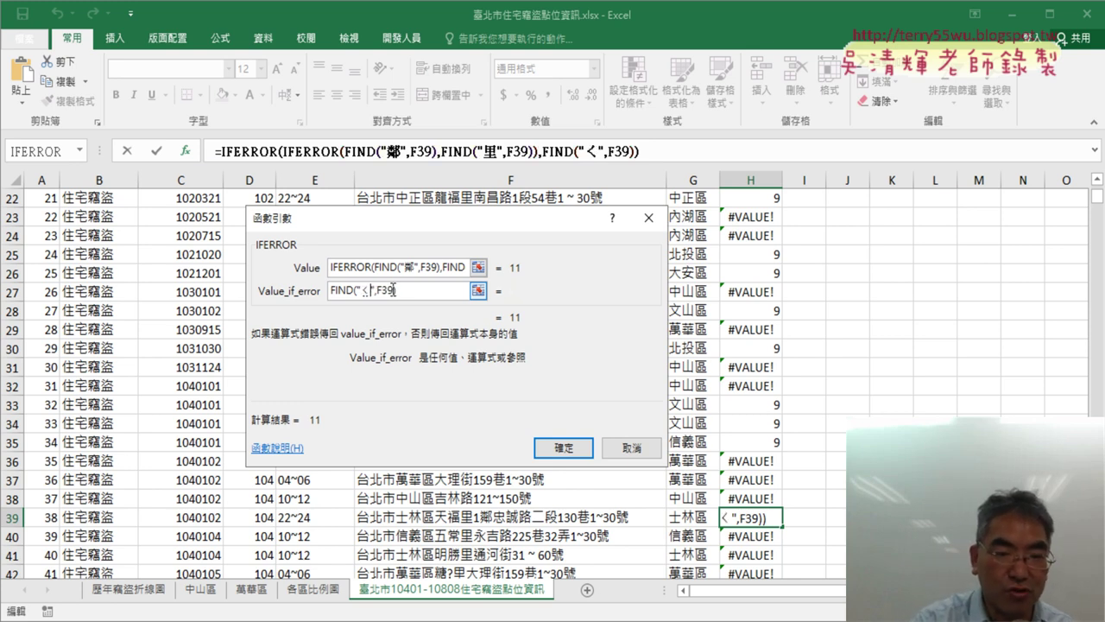
pyautogui.write('ㄩ')
pyautogui.press('space')
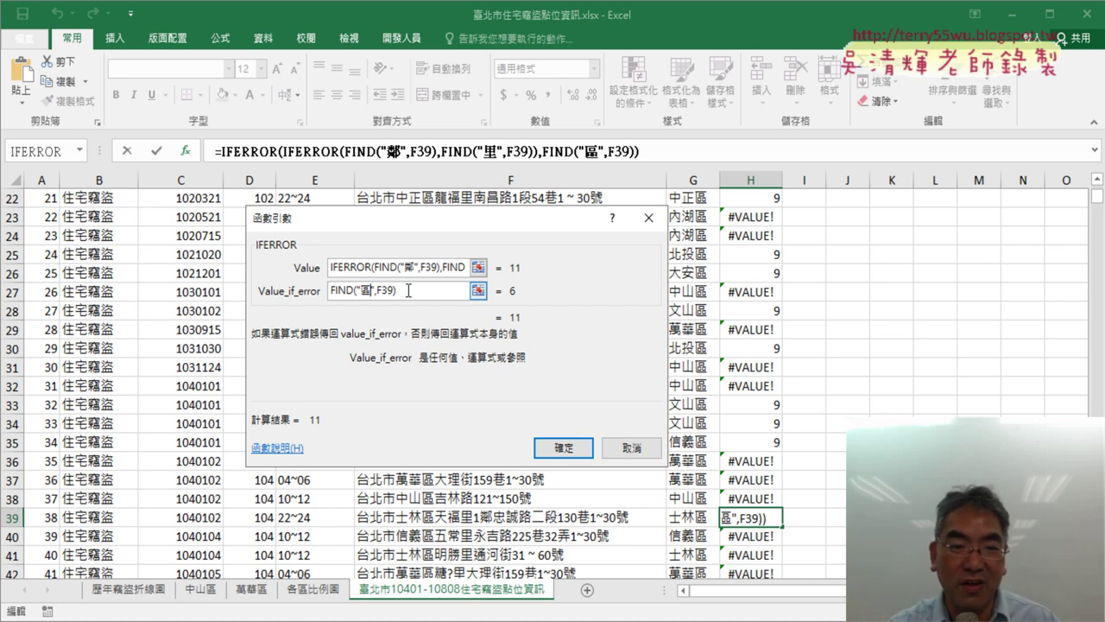
pyautogui.moveTo(418, 292); pyautogui.dragTo(297, 290)
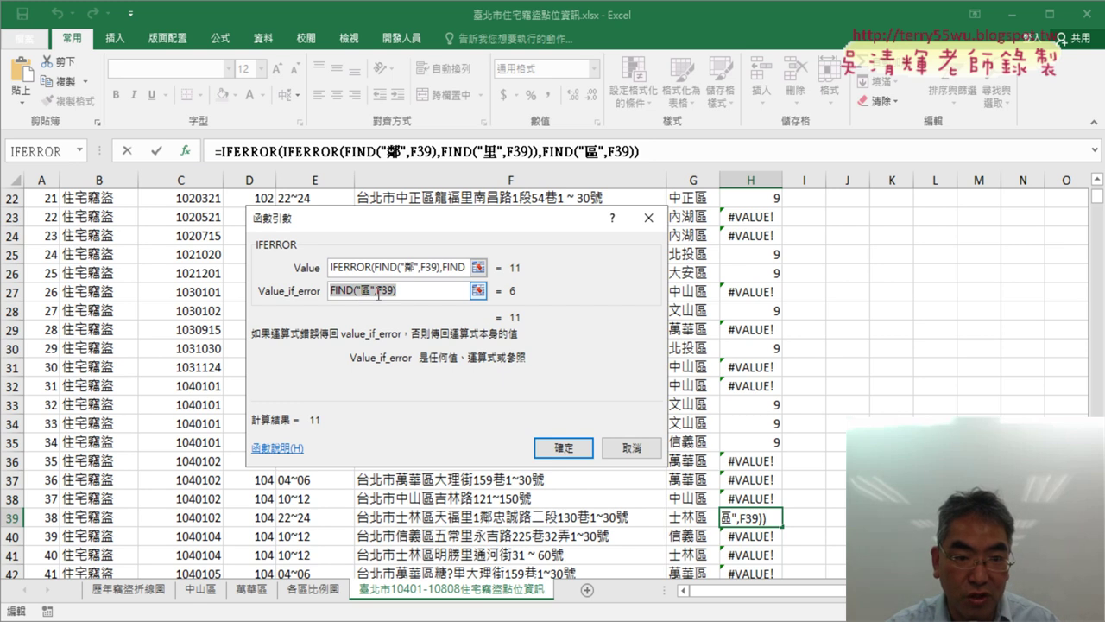
pyautogui.click(561, 448)
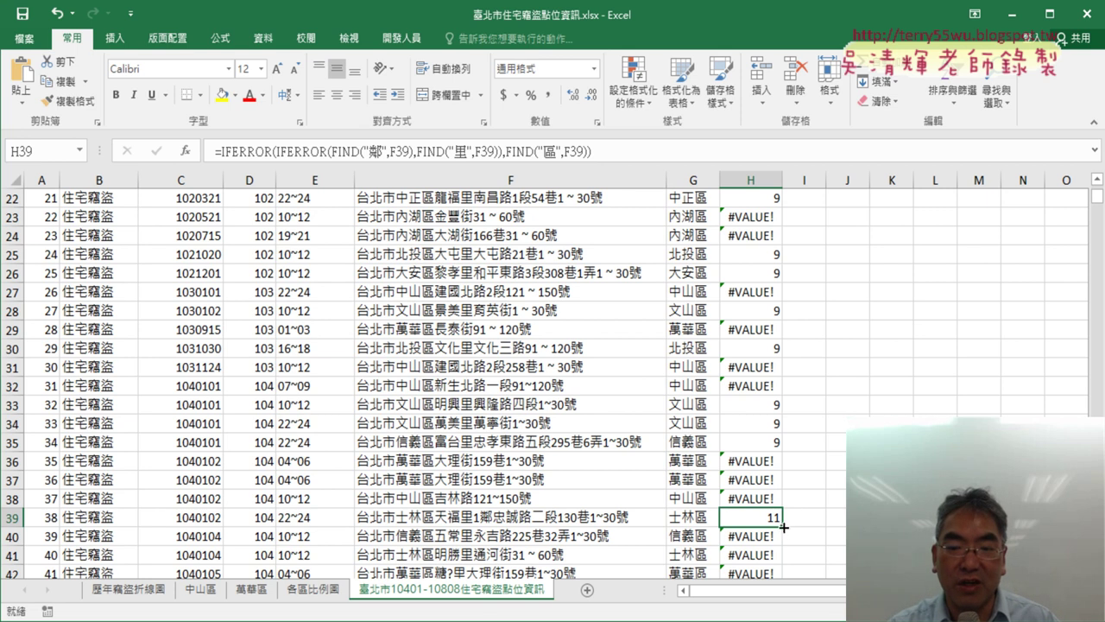
# Fill H39's nested IFERROR formula up to H2 and down to the last data row
pyautogui.moveTo(783, 526); pyautogui.dragTo(785, 141)
pyautogui.moveTo(788, 60); pyautogui.dragTo(760, 210)
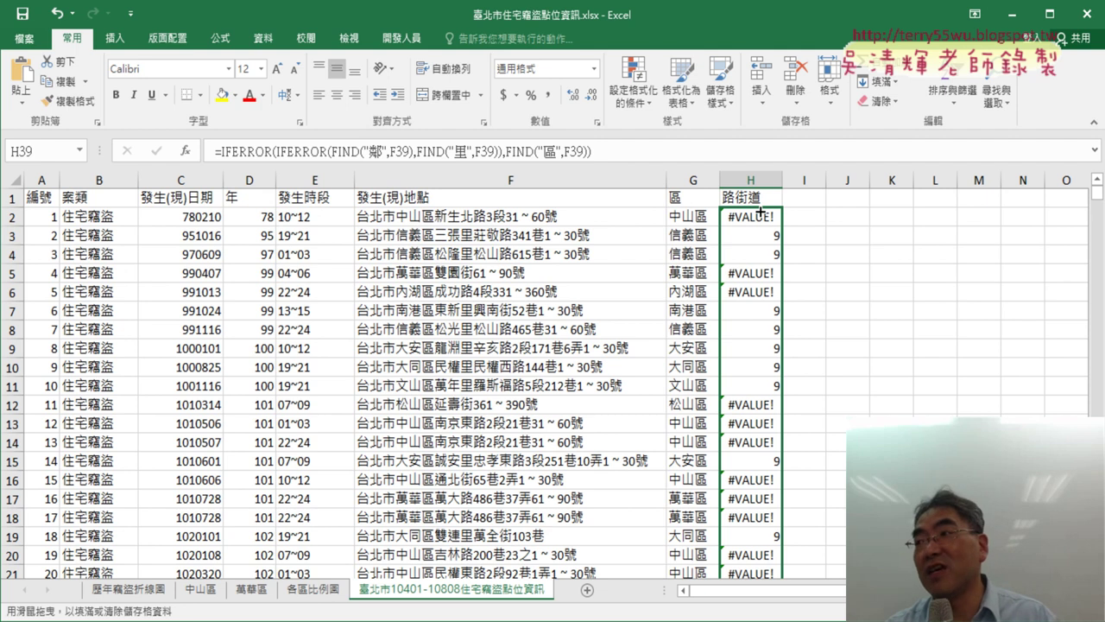
pyautogui.moveTo(760, 210); pyautogui.dragTo(758, 210)
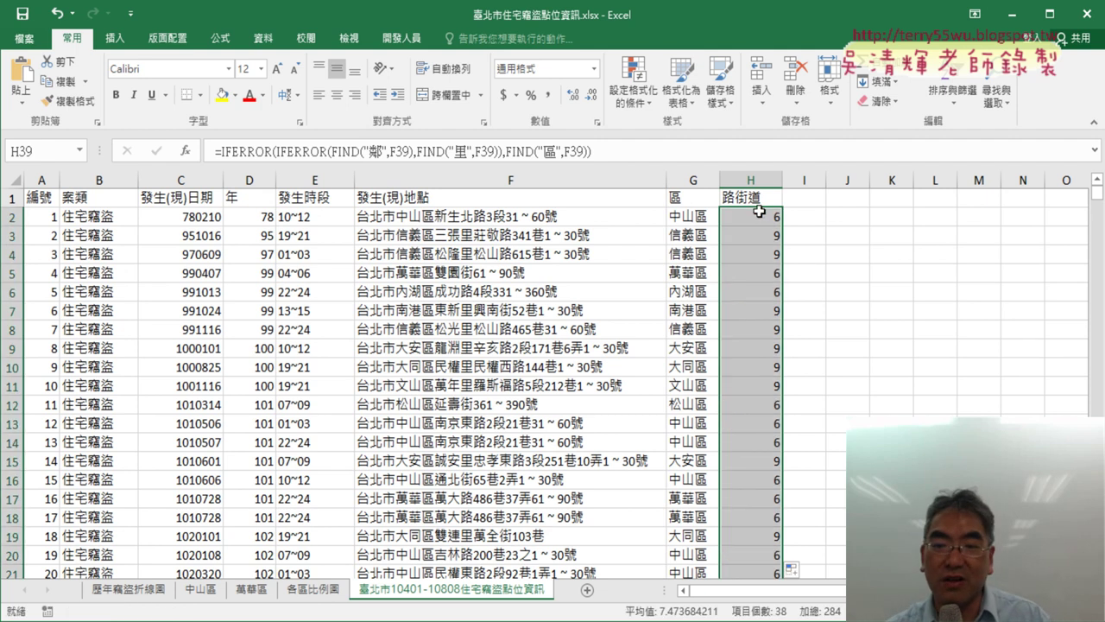
pyautogui.scroll(-1, 684, 444)
pyautogui.scroll(-7, 684, 444)
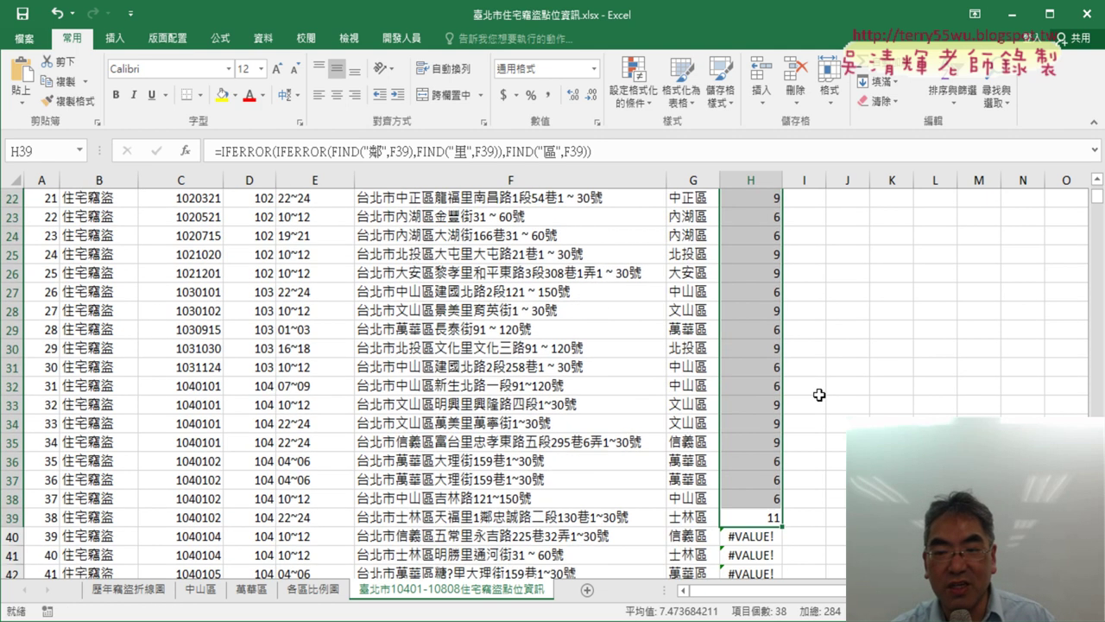
pyautogui.scroll(-3, 778, 389)
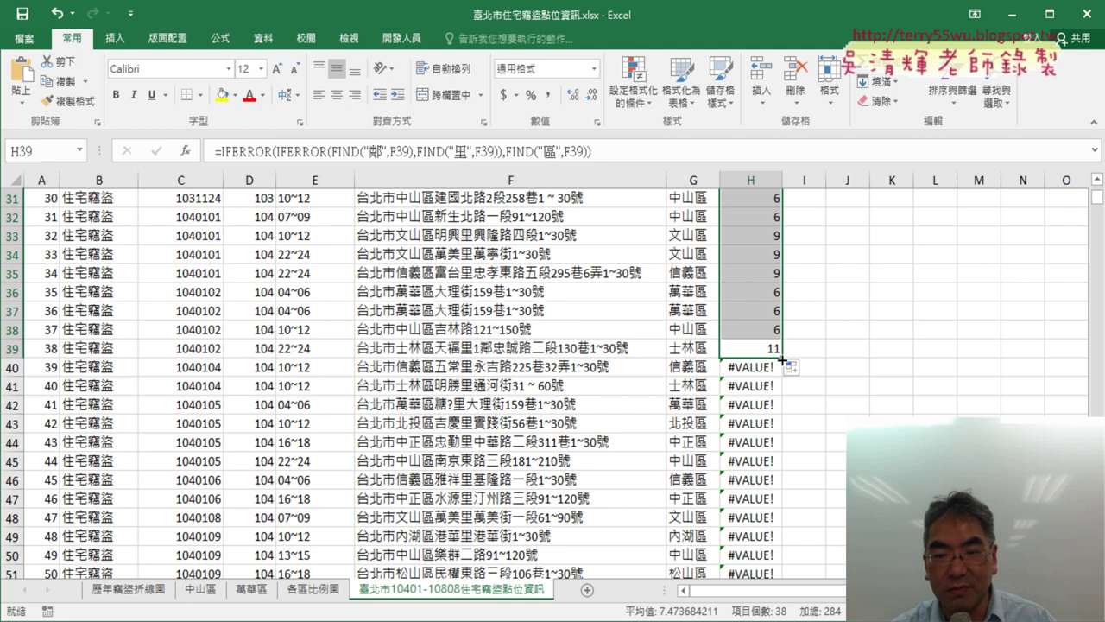
pyautogui.doubleClick(780, 355)
pyautogui.scroll(-9, 781, 360)
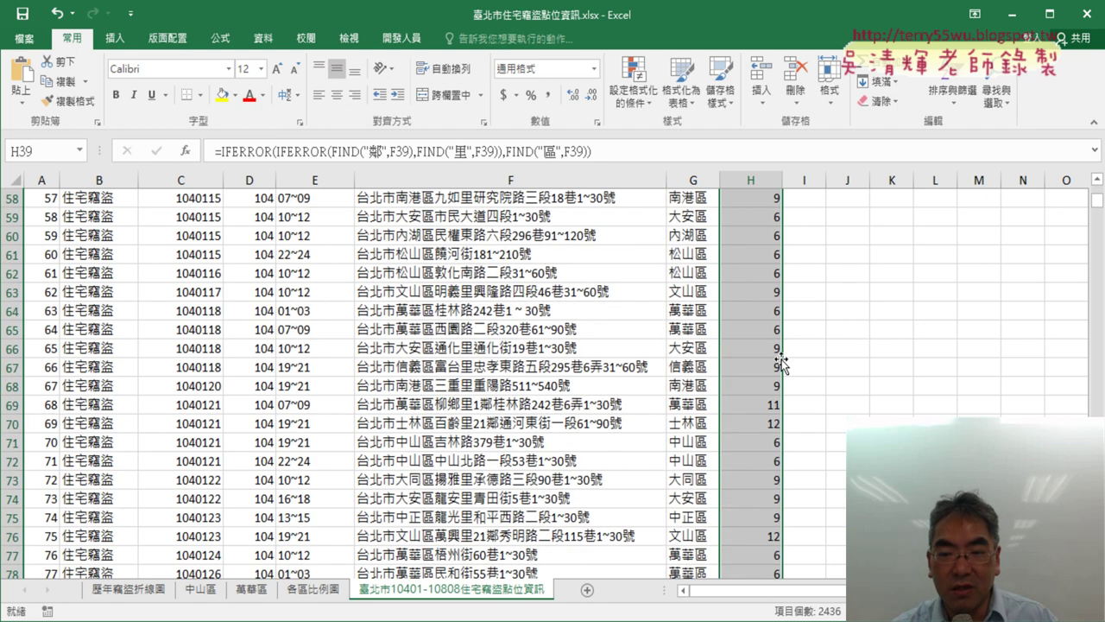
pyautogui.scroll(-4, 782, 360)
pyautogui.scroll(-3, 781, 360)
pyautogui.scroll(-3, 780, 357)
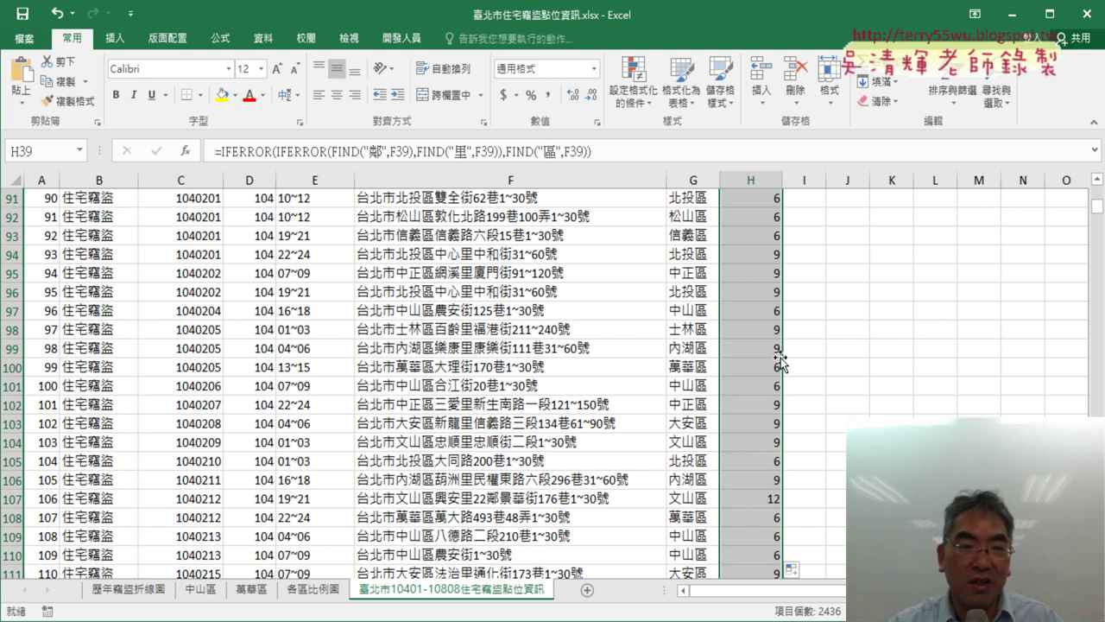
pyautogui.moveTo(417, 151); pyautogui.dragTo(473, 148)
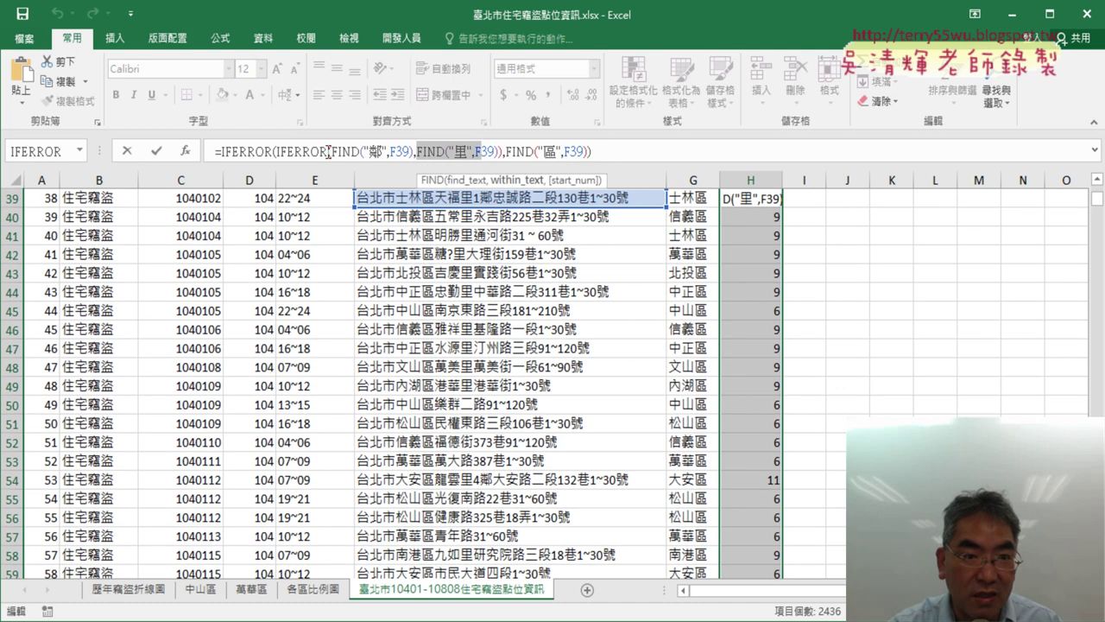
pyautogui.moveTo(330, 152); pyautogui.dragTo(418, 153)
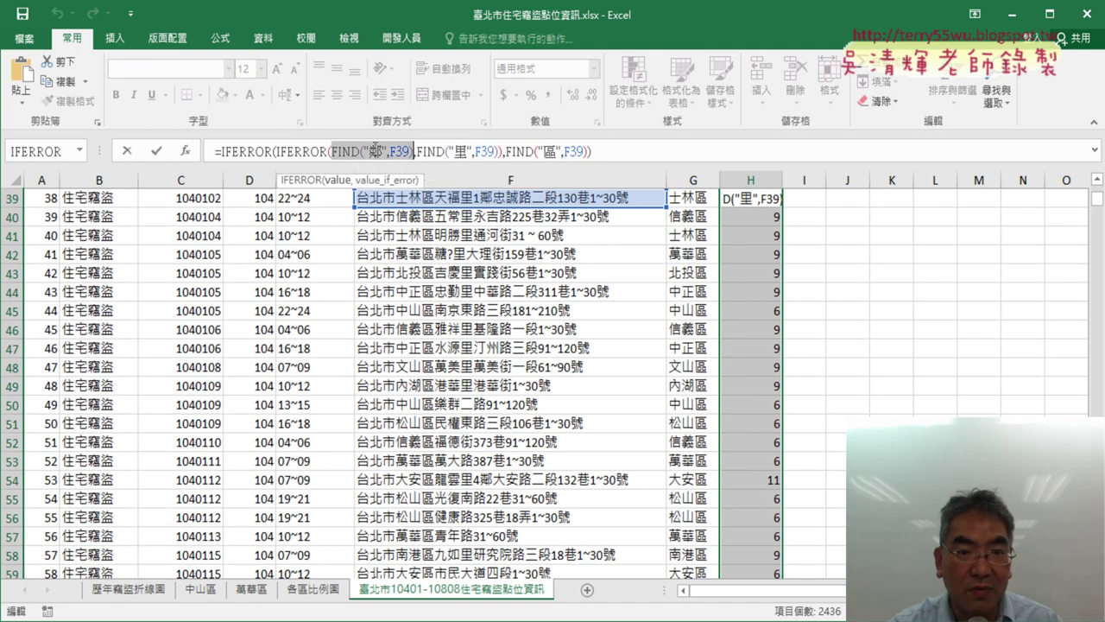
pyautogui.click(303, 152)
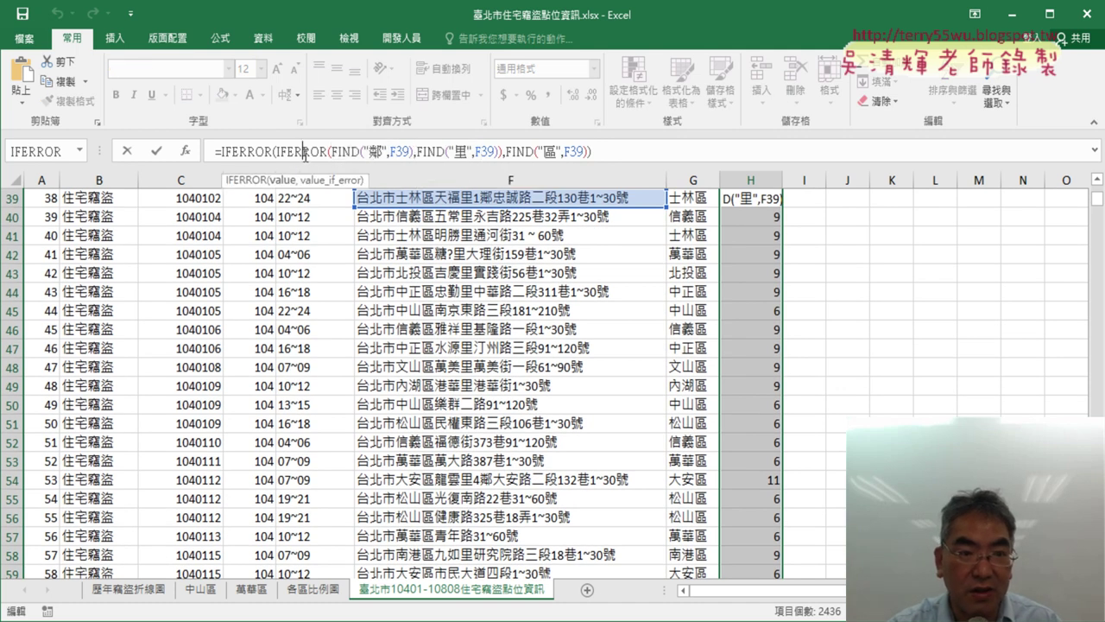
pyautogui.click(187, 152)
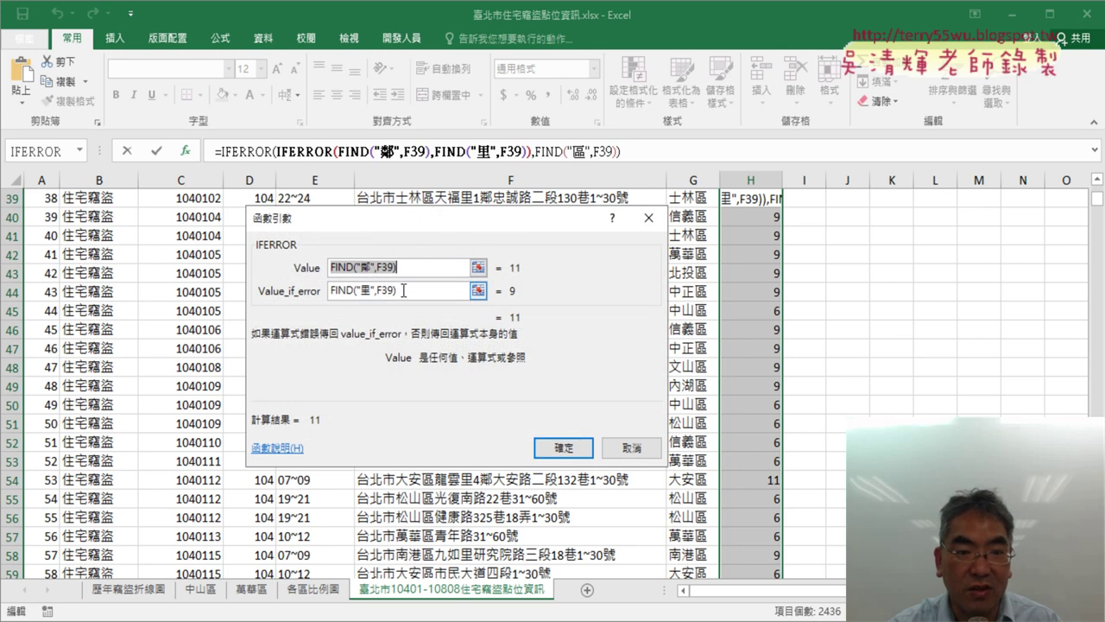
pyautogui.click(403, 291)
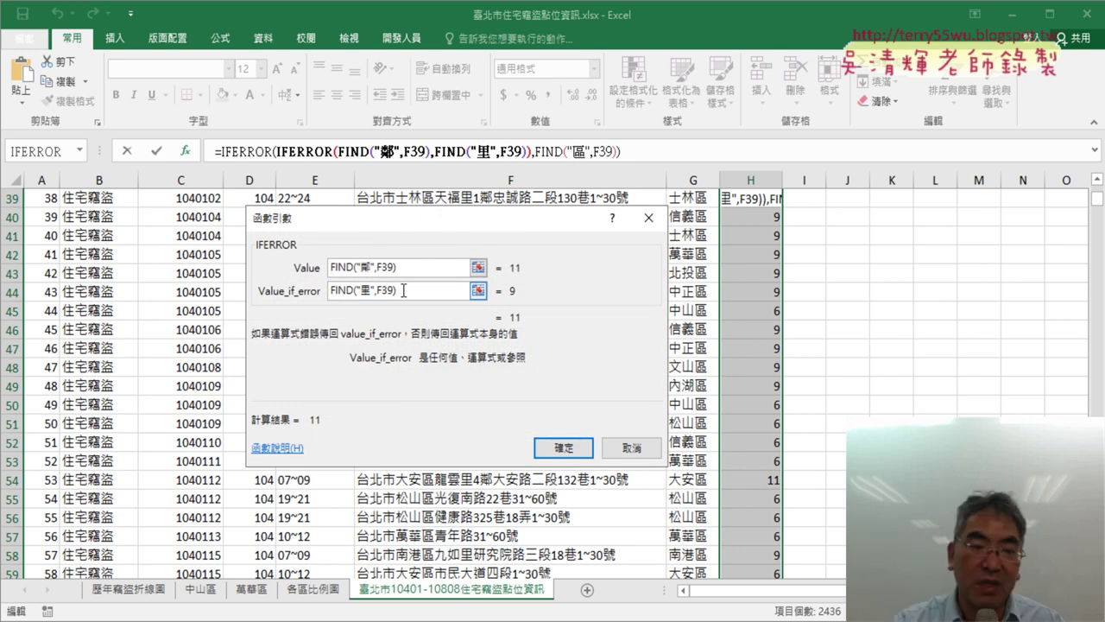
pyautogui.click(557, 450)
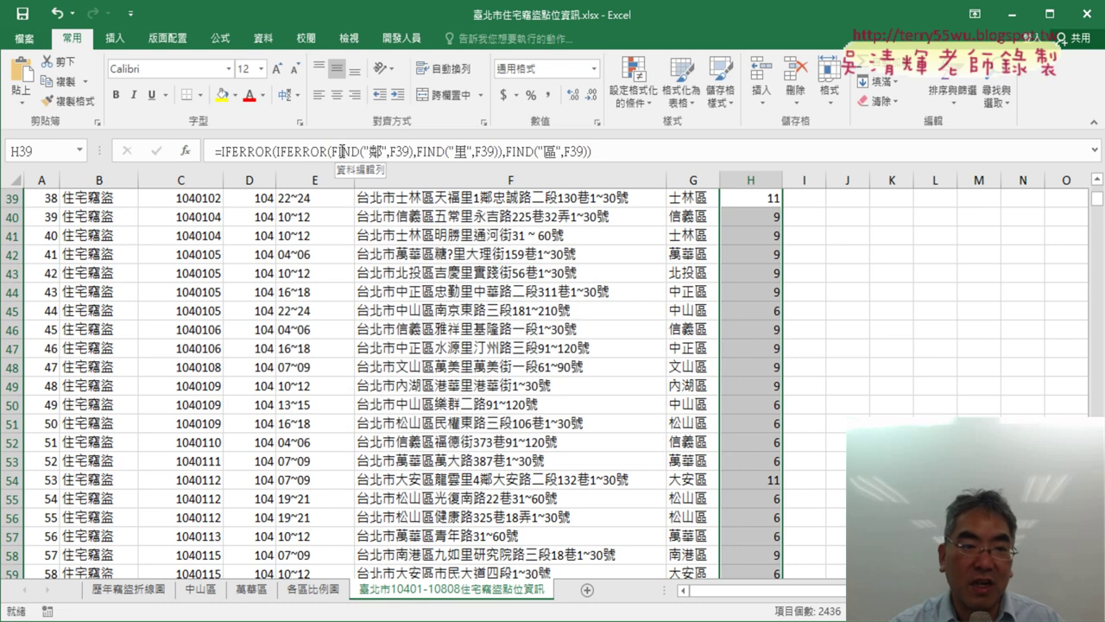
pyautogui.click(248, 152)
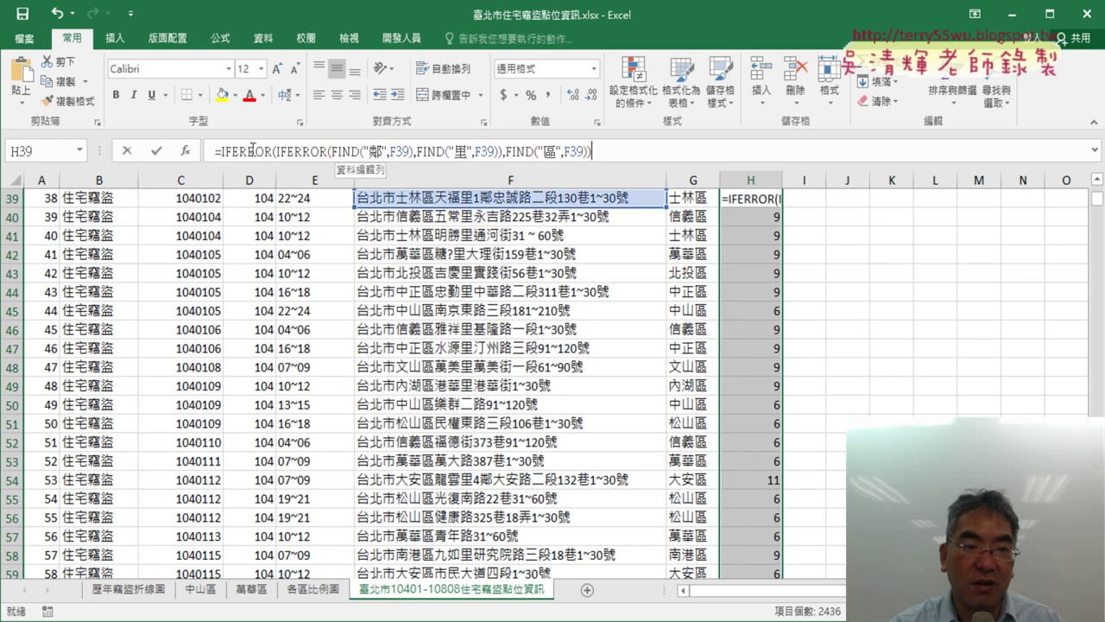
pyautogui.click(184, 152)
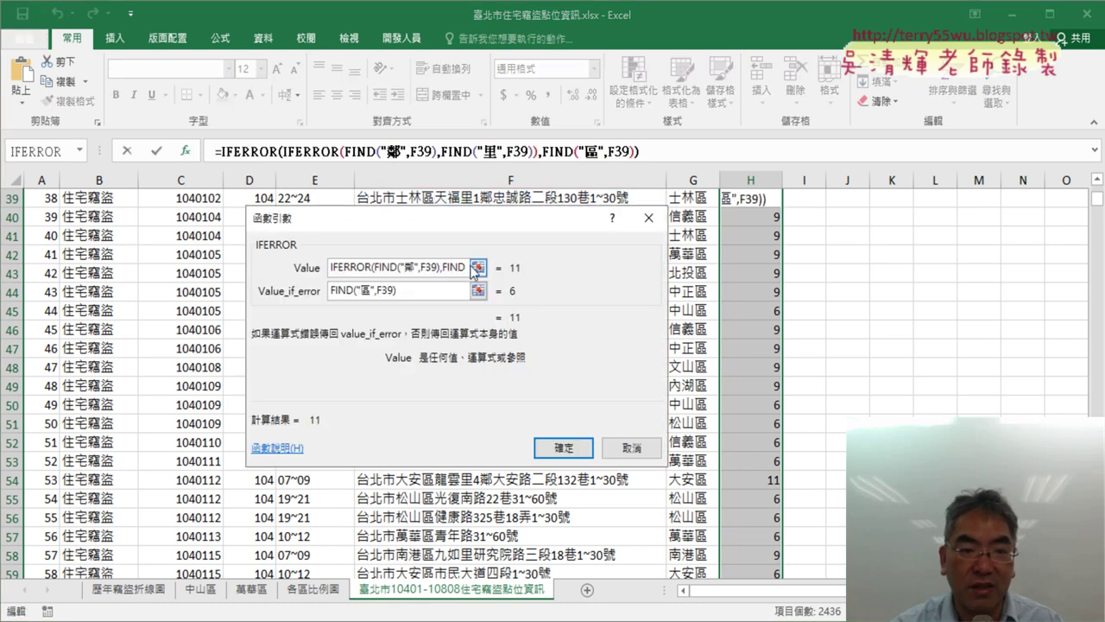
pyautogui.moveTo(419, 294); pyautogui.dragTo(326, 294)
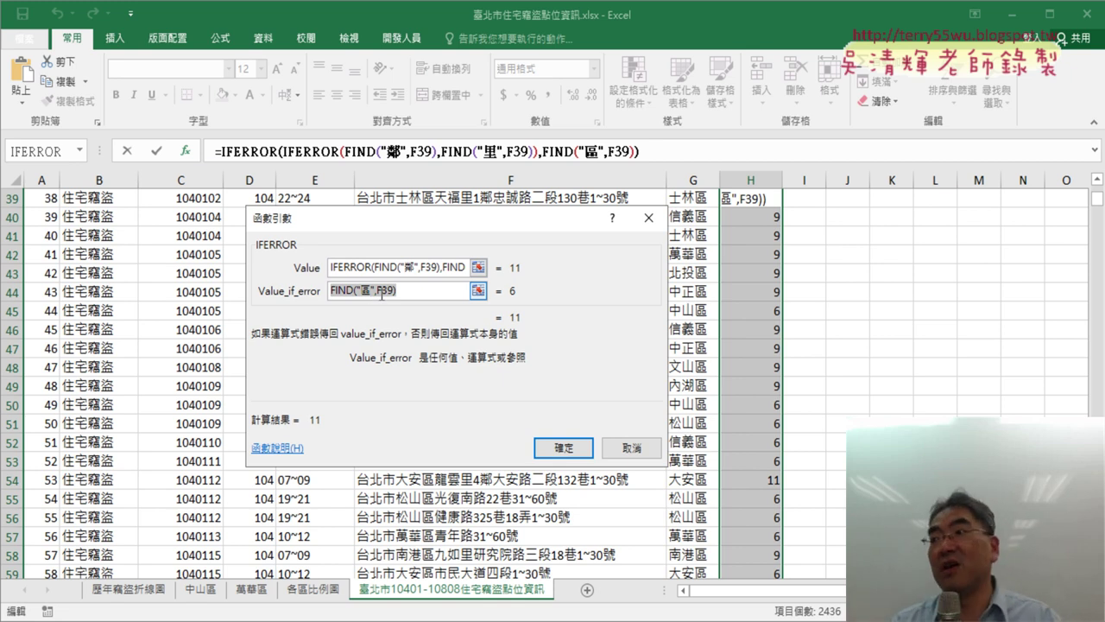
pyautogui.click(561, 446)
pyautogui.scroll(3, 886, 360)
# Cut H2's entire nested IFERROR formula out of the formula bar, leaving just '='
pyautogui.scroll(8, 886, 360)
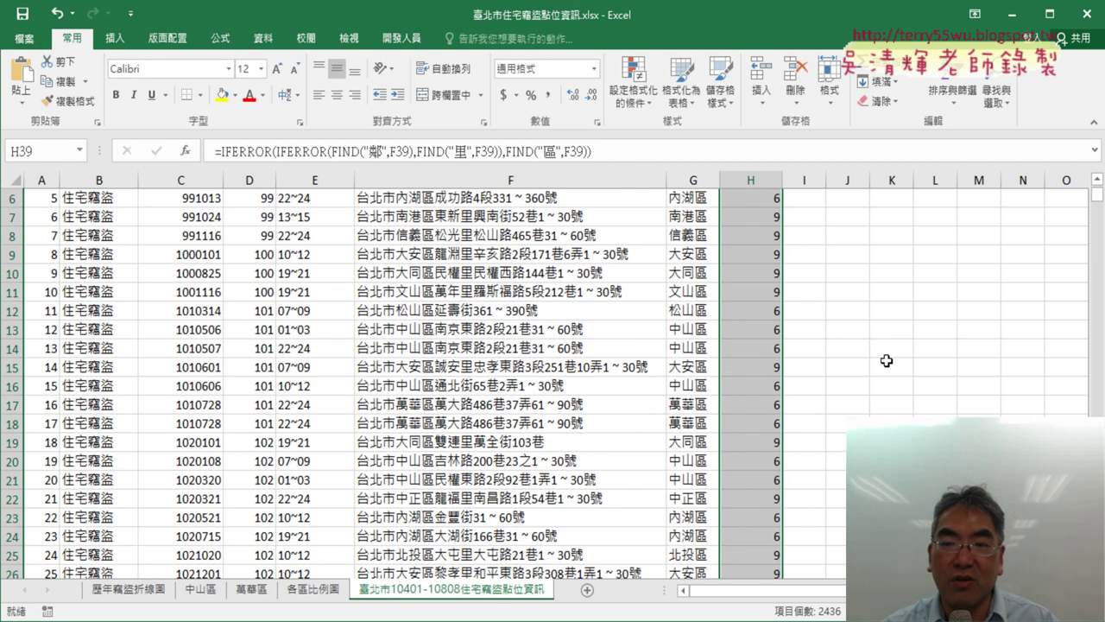
pyautogui.scroll(2, 886, 360)
pyautogui.click(767, 218)
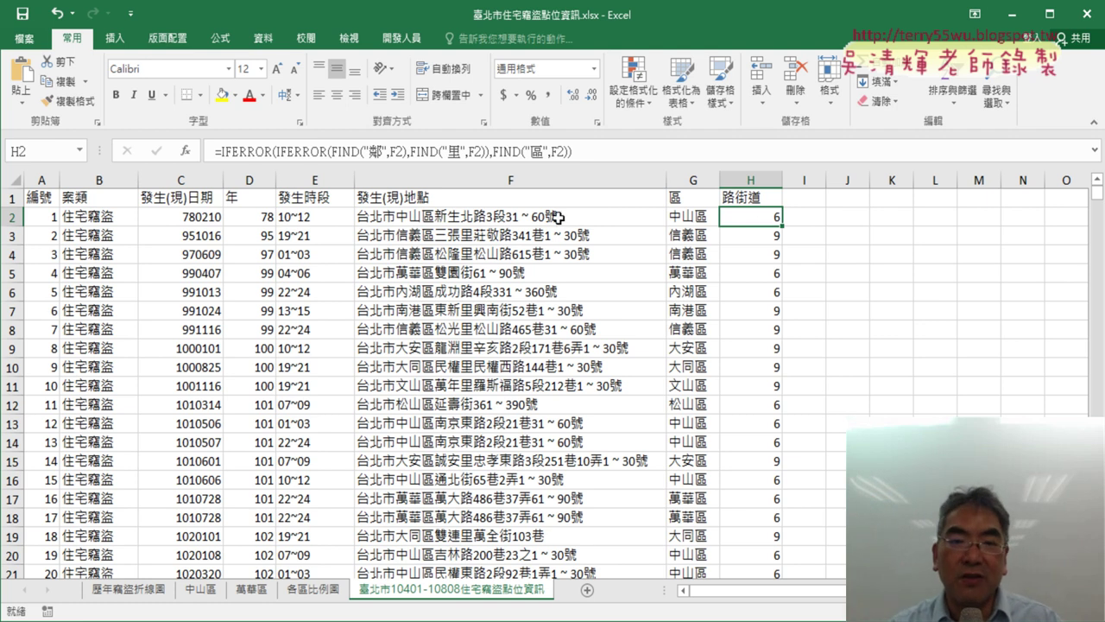
pyautogui.moveTo(220, 154); pyautogui.dragTo(574, 152)
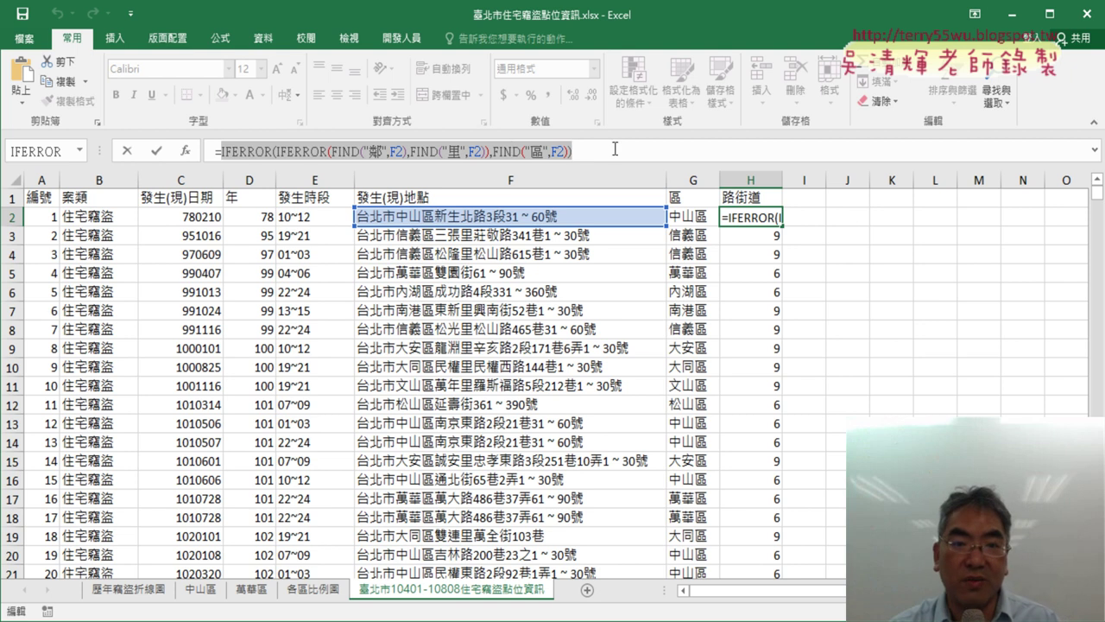
pyautogui.rightClick(503, 153)
pyautogui.click(541, 162)
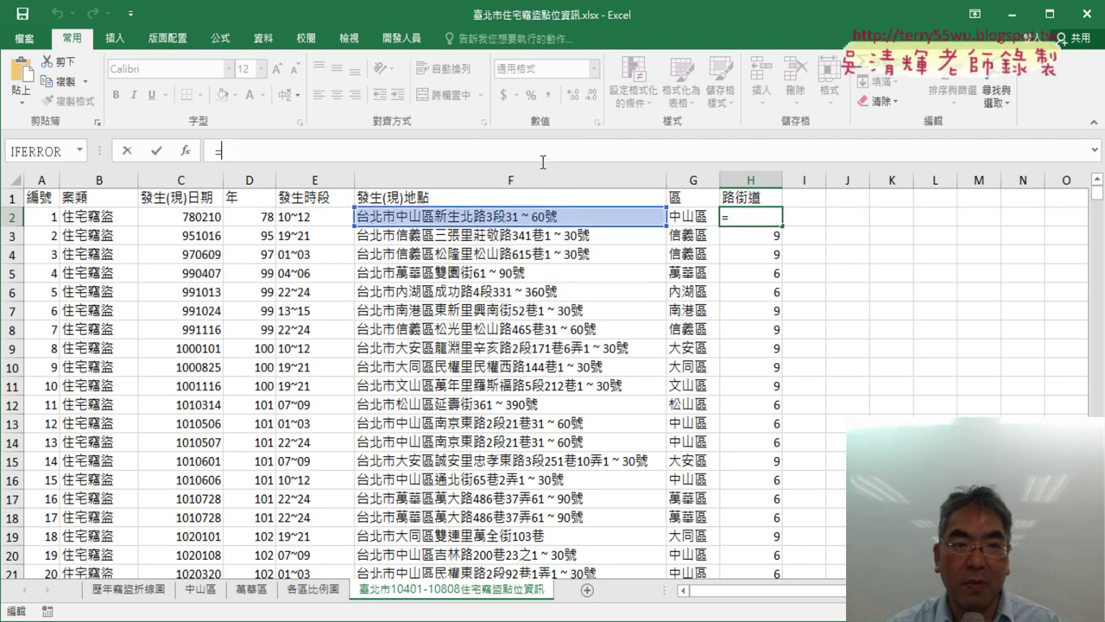
pyautogui.click(186, 154)
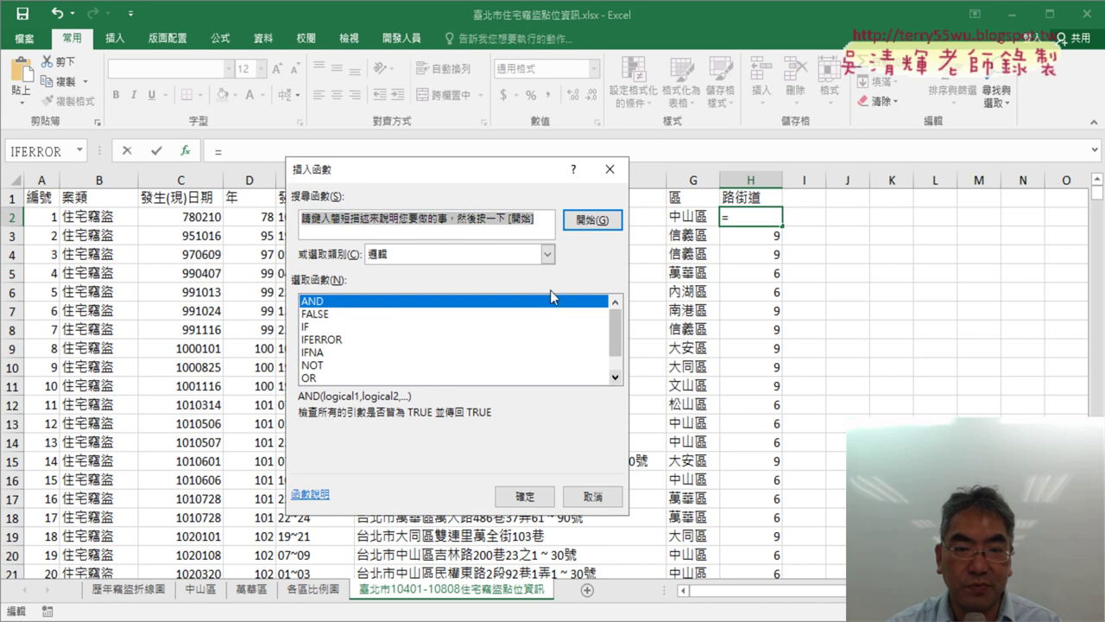
# Insert the MID function from the Text function category
pyautogui.click(548, 253)
pyautogui.click(435, 378)
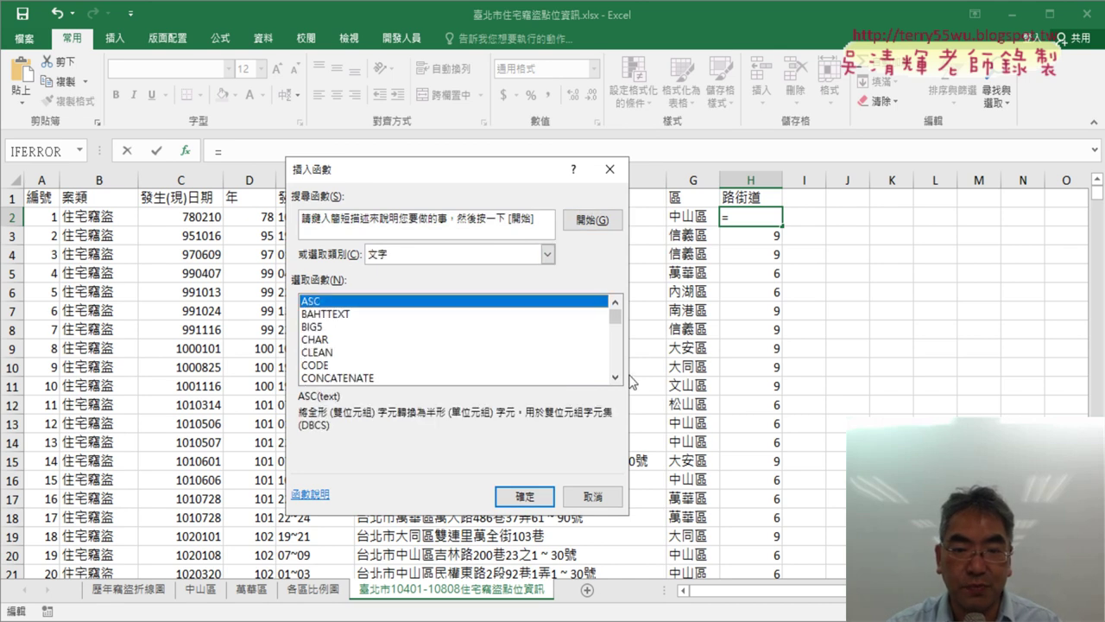
pyautogui.click(617, 356)
pyautogui.click(616, 302)
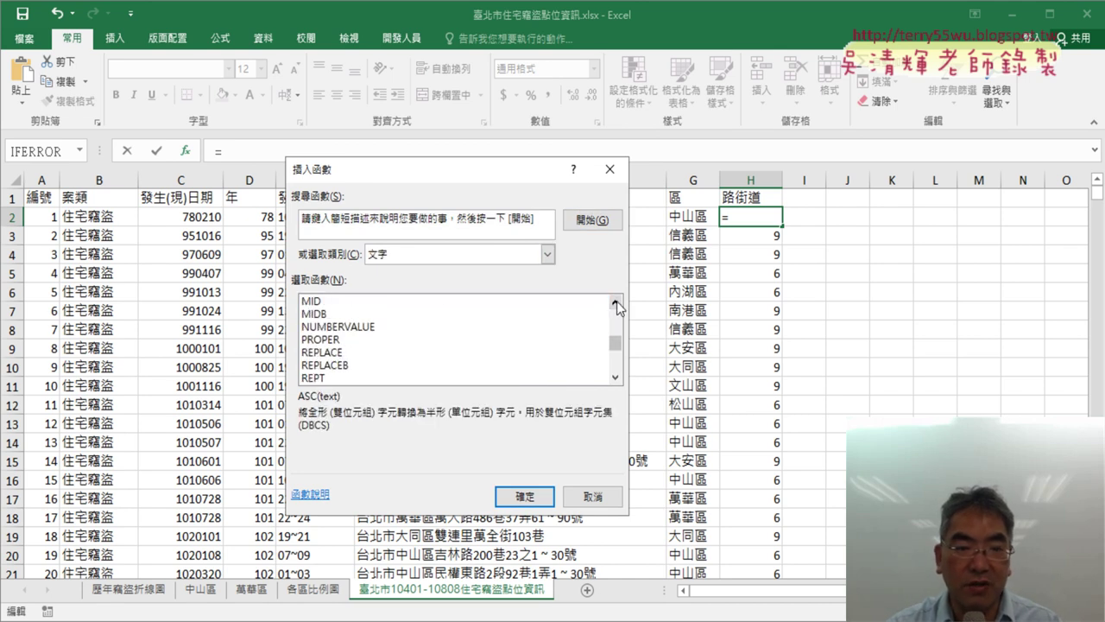
pyautogui.doubleClick(444, 302)
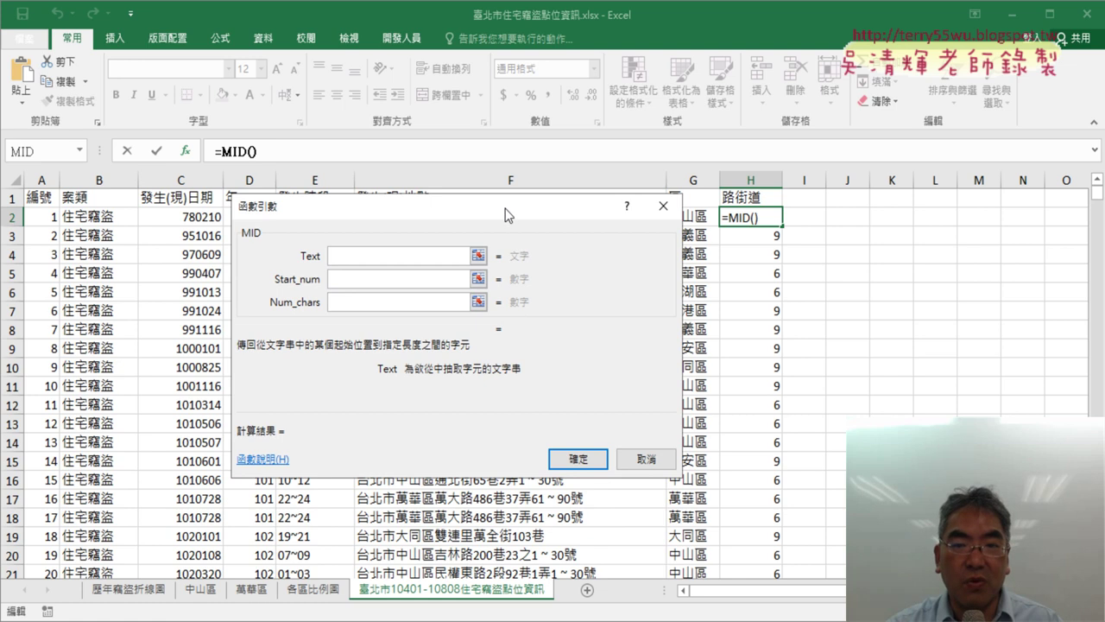
# Set MID's text to F2, start to the pasted IFERROR(FIND…)+1, length 4, and confirm
pyautogui.moveTo(505, 208); pyautogui.dragTo(503, 329)
pyautogui.click(465, 219)
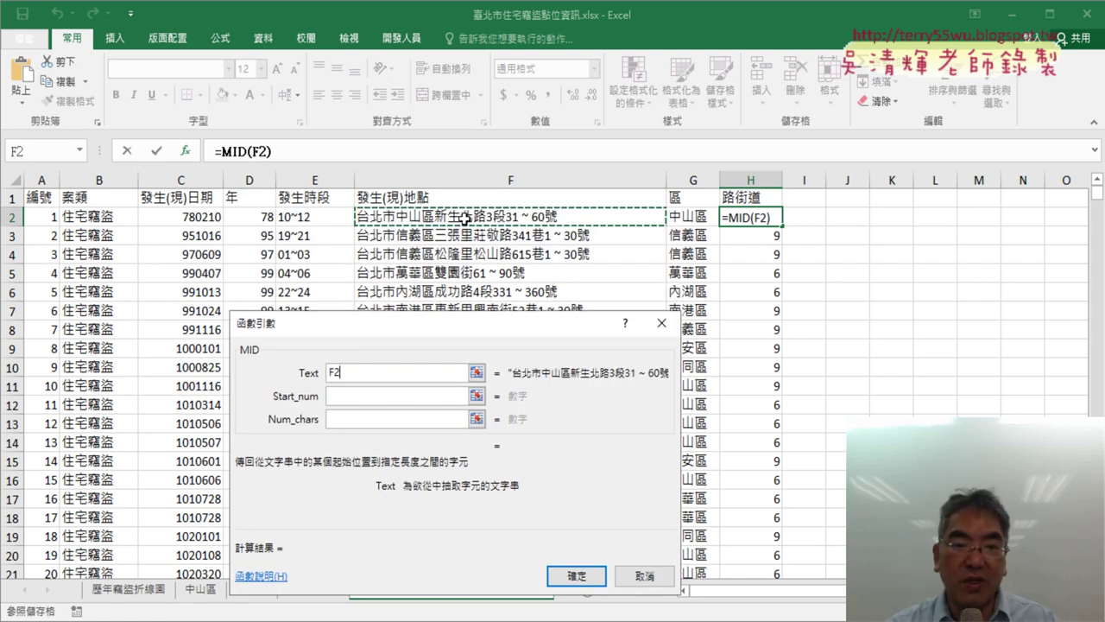
pyautogui.click(347, 397)
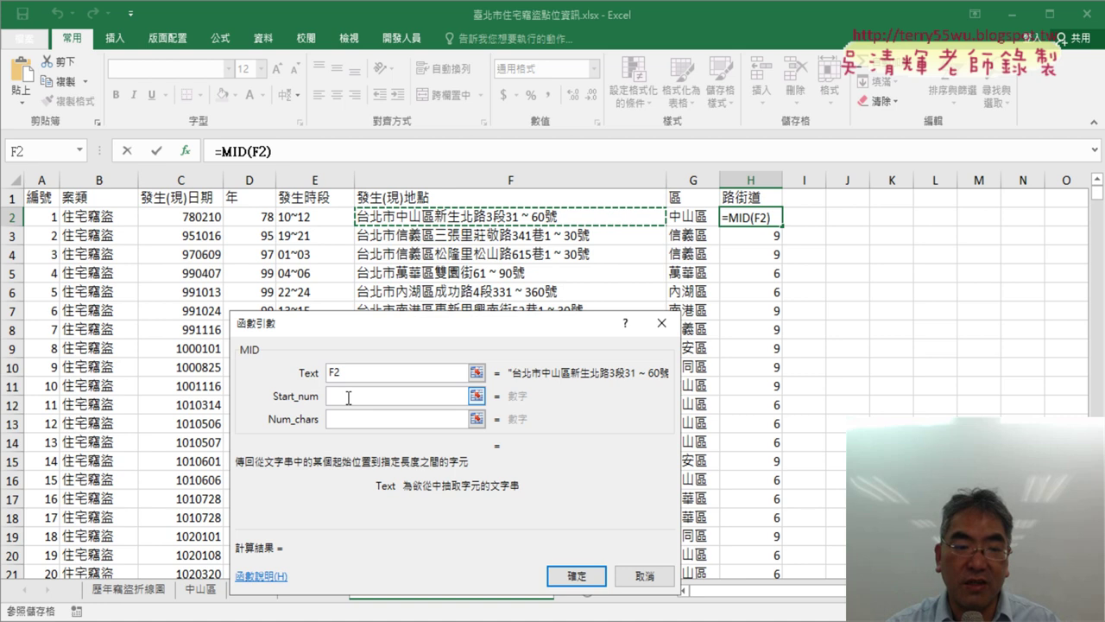
pyautogui.rightClick(347, 397)
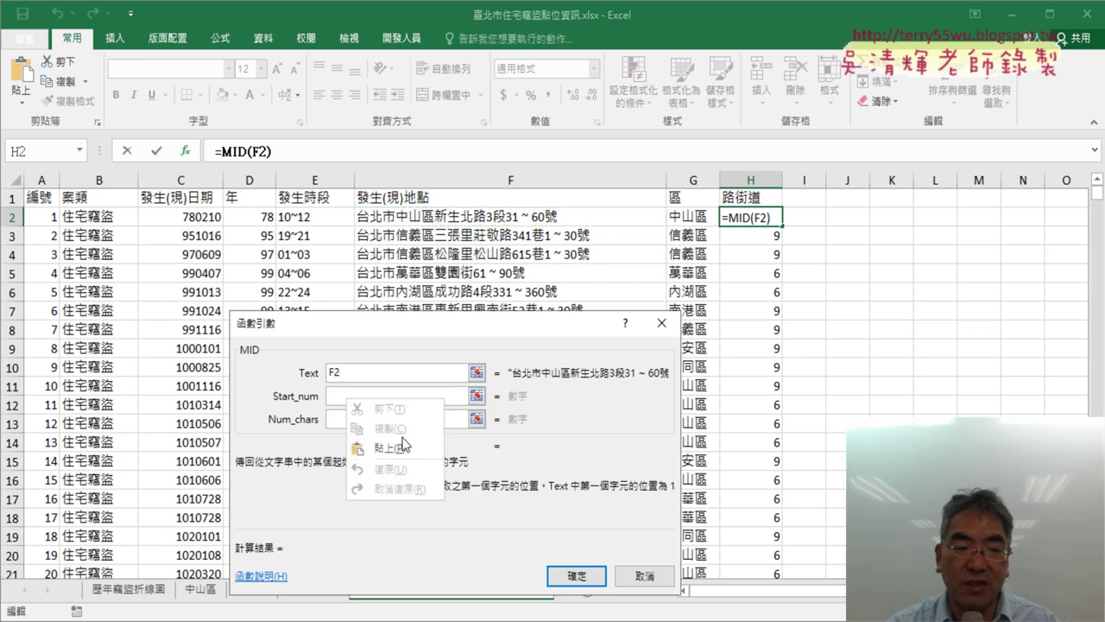
pyautogui.click(402, 447)
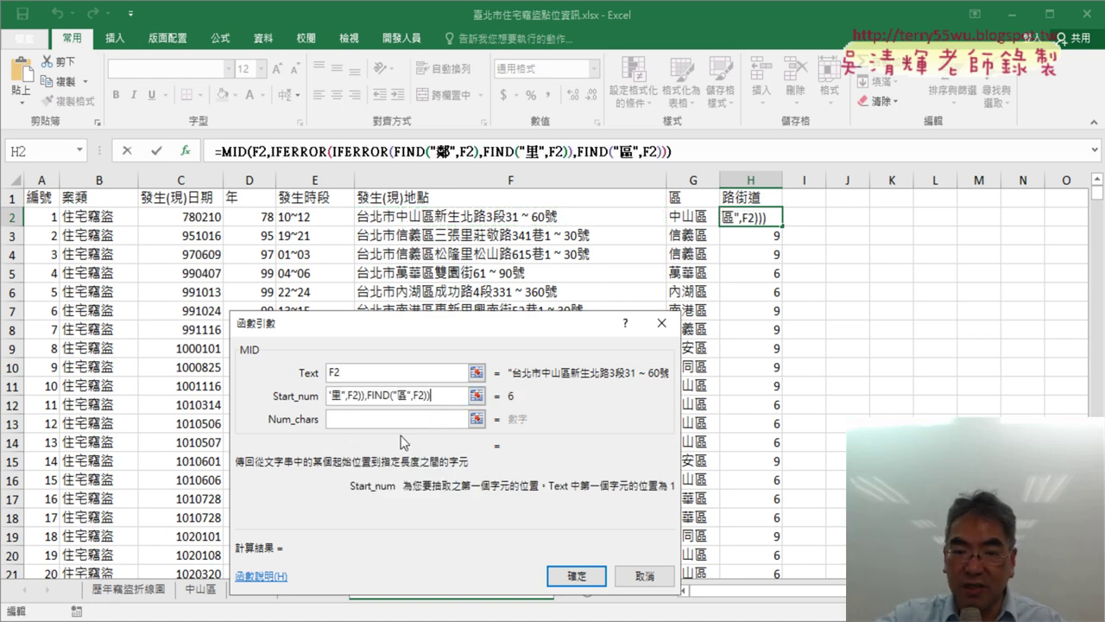
pyautogui.write('+1')
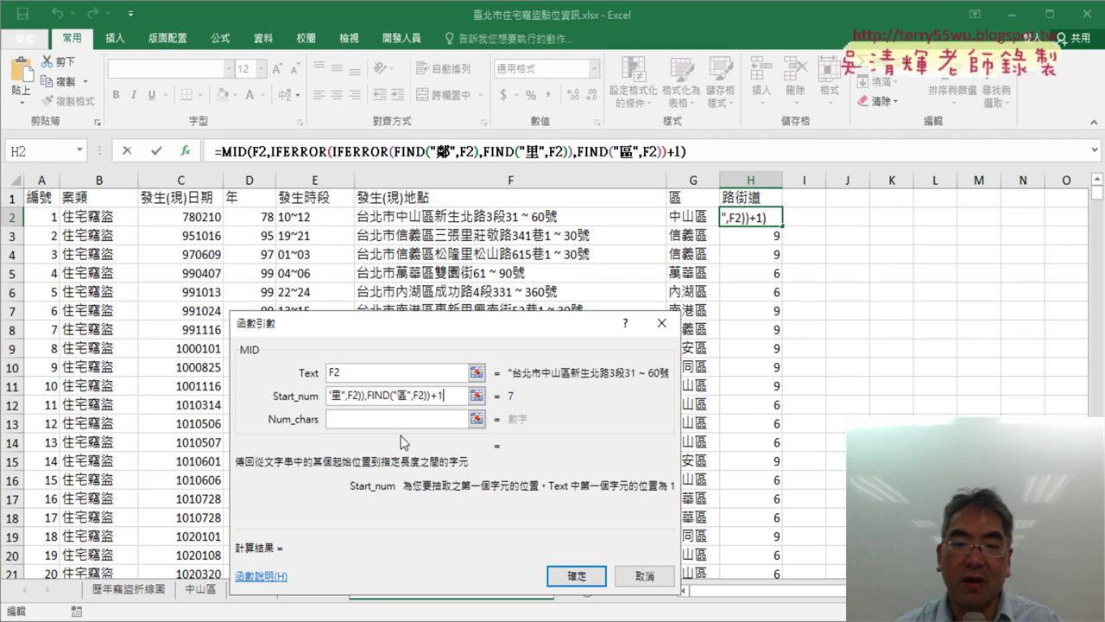
pyautogui.click(378, 422)
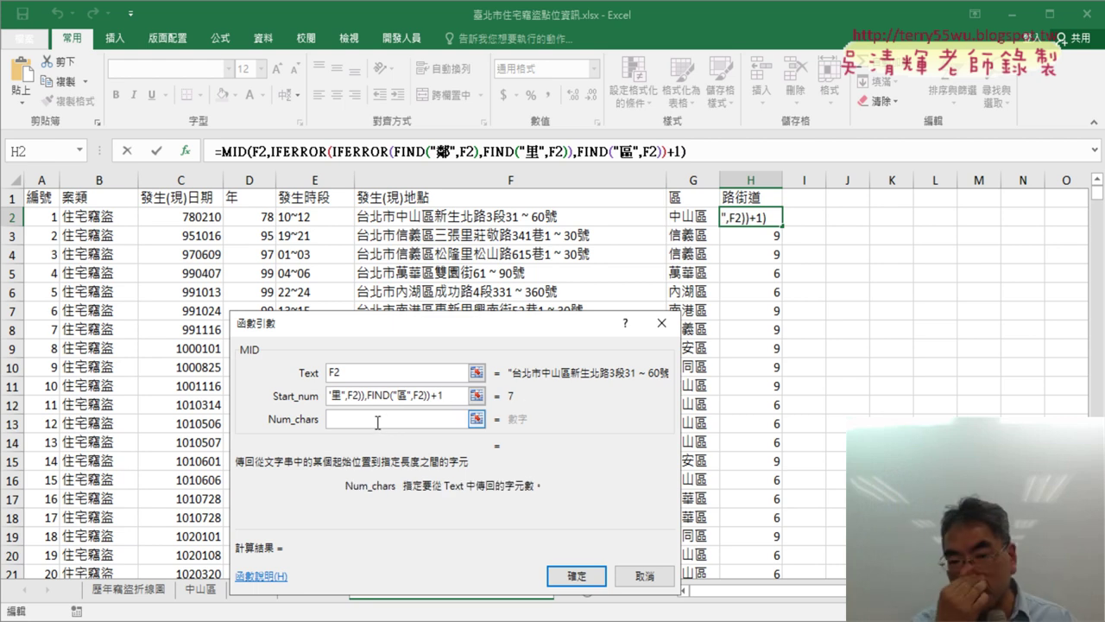
pyautogui.write('3')
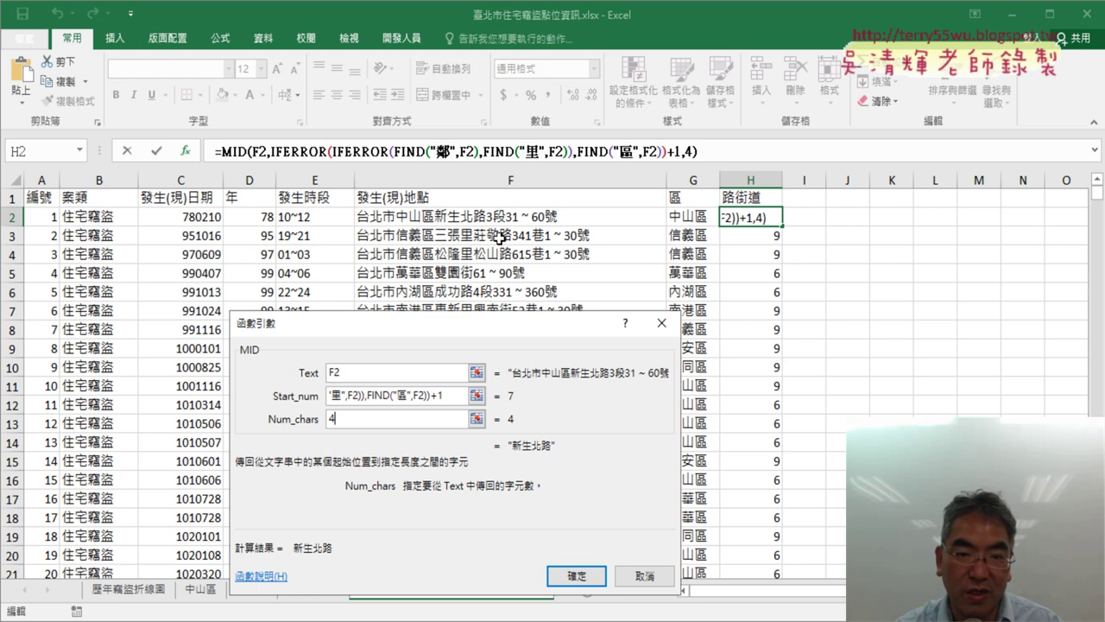
pyautogui.click(577, 576)
# Fill H2's MID formula down column H and reopen its arguments at Num_chars
pyautogui.doubleClick(780, 226)
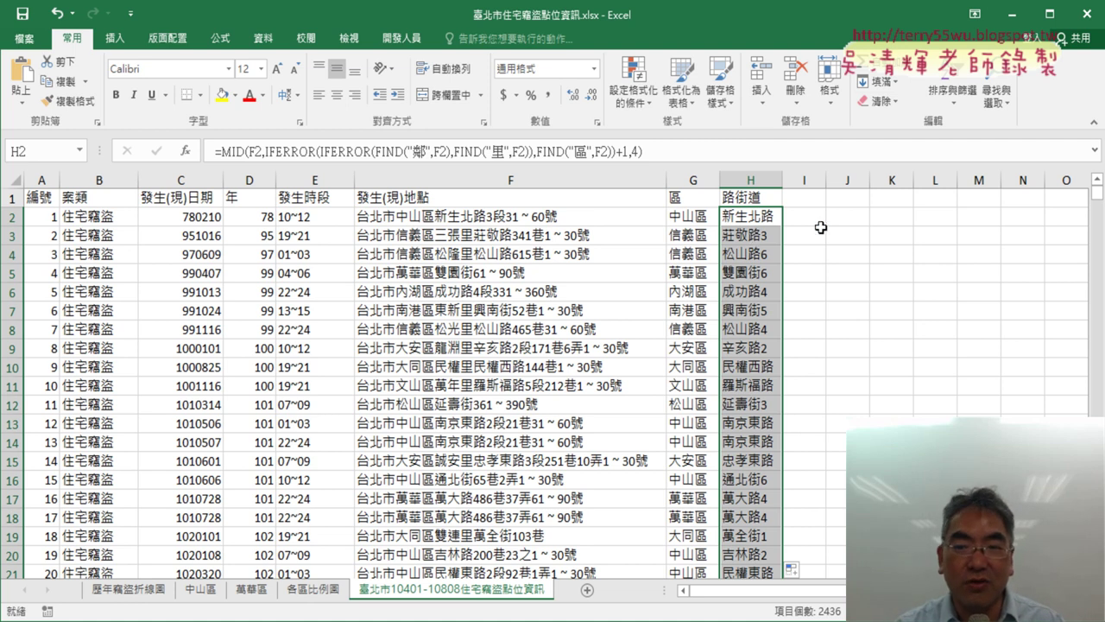
pyautogui.click(761, 222)
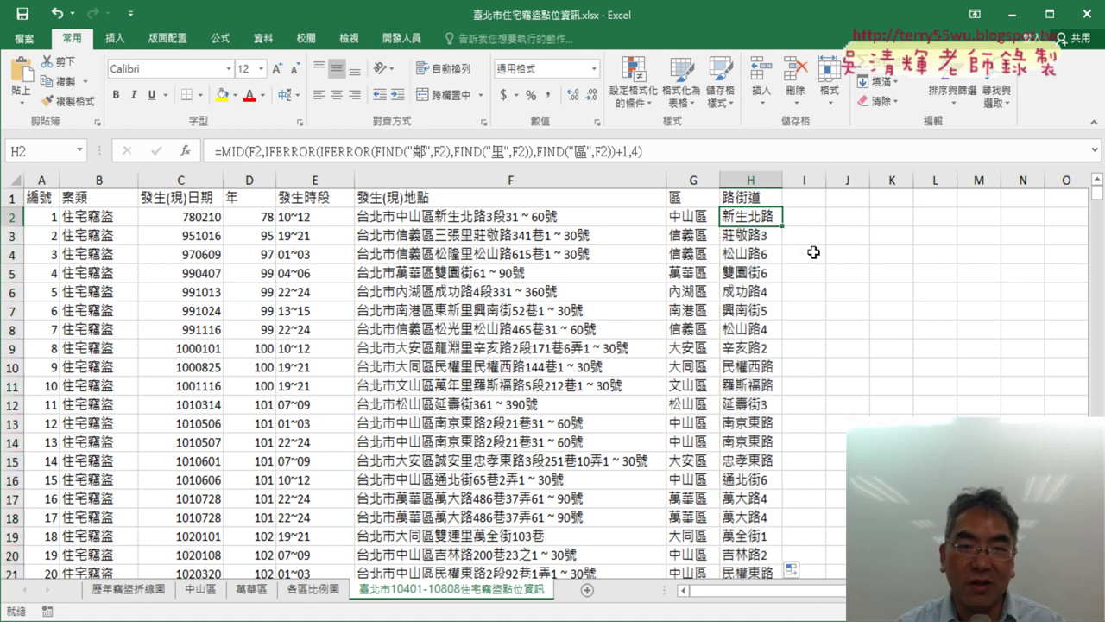
pyautogui.click(215, 152)
pyautogui.click(184, 152)
pyautogui.click(313, 420)
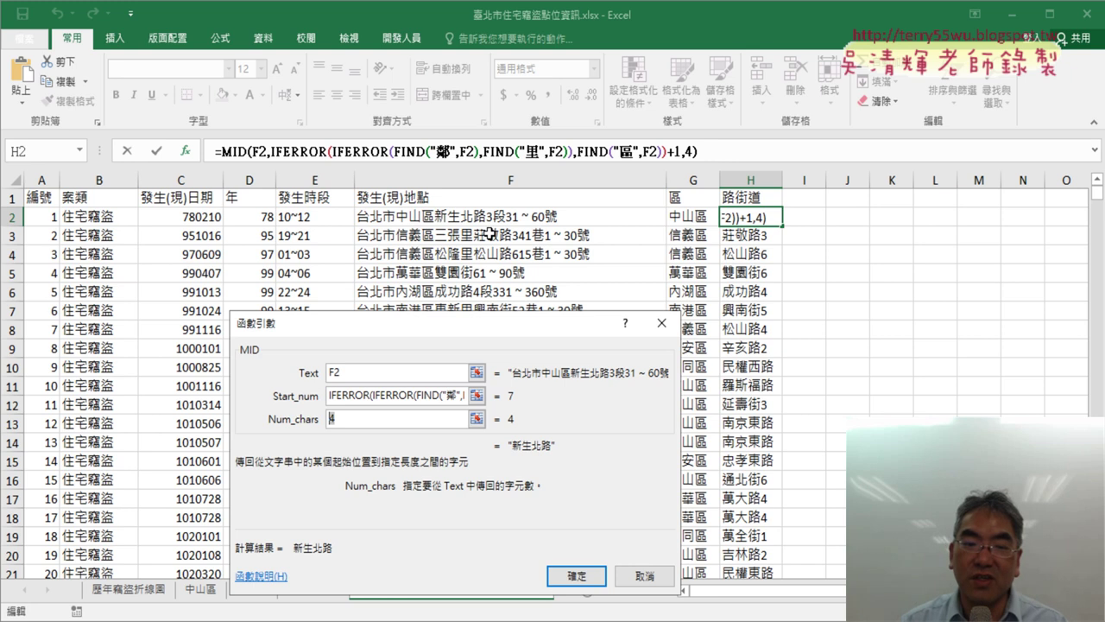
# Replace the length 4 with IFERROR(IFERROR(FIND("路"),FIND("街")),FIND("道"))
pyautogui.press('BackSpace')
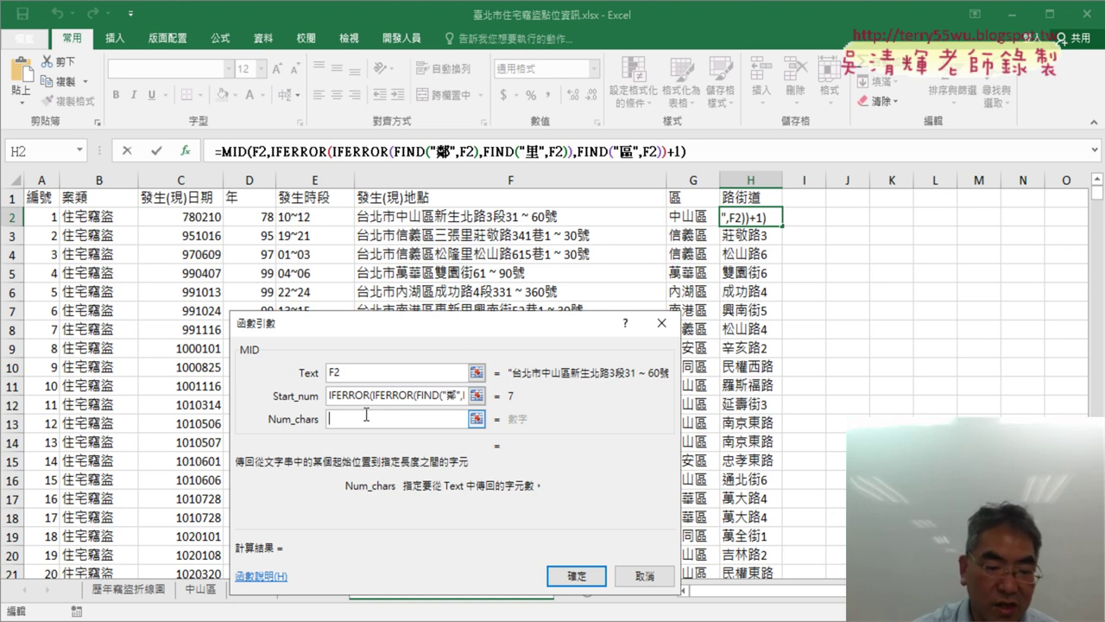
pyautogui.write('IFERROR(IFERROR(FIND("鄰",F2),FIND("里",F2)),FIND("區",F2))')
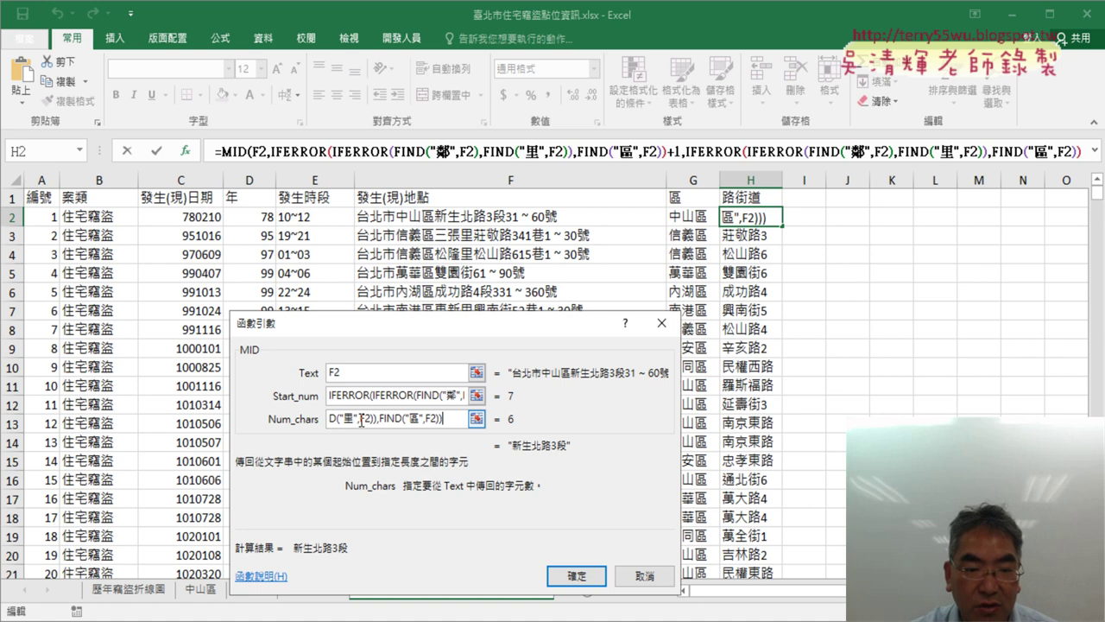
pyautogui.moveTo(341, 427); pyautogui.dragTo(283, 419)
pyautogui.click(448, 420)
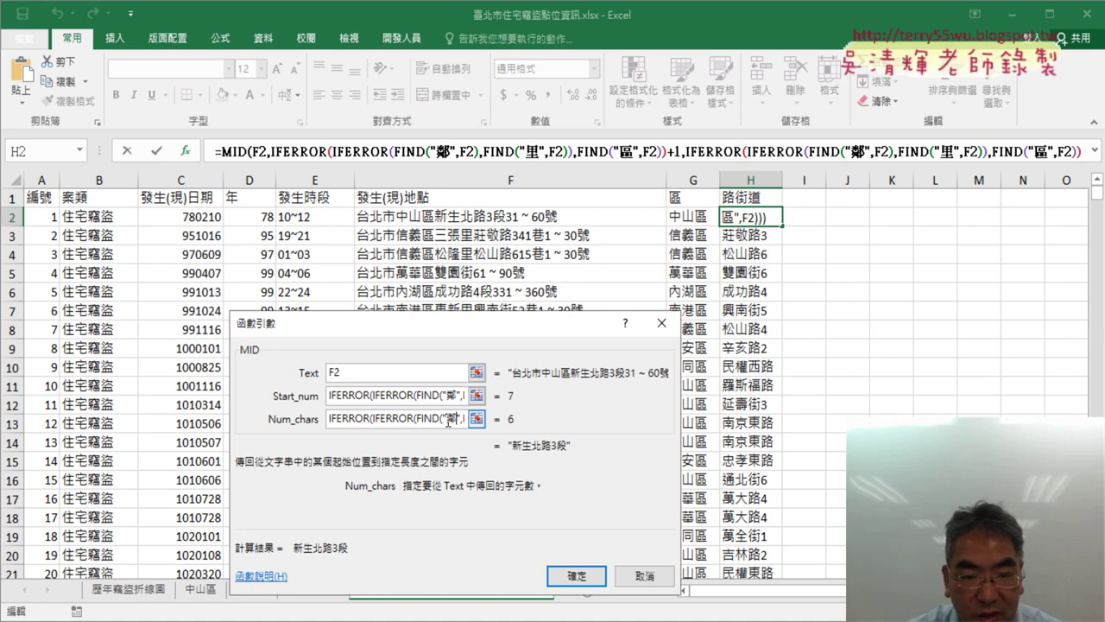
pyautogui.press('BackSpace')
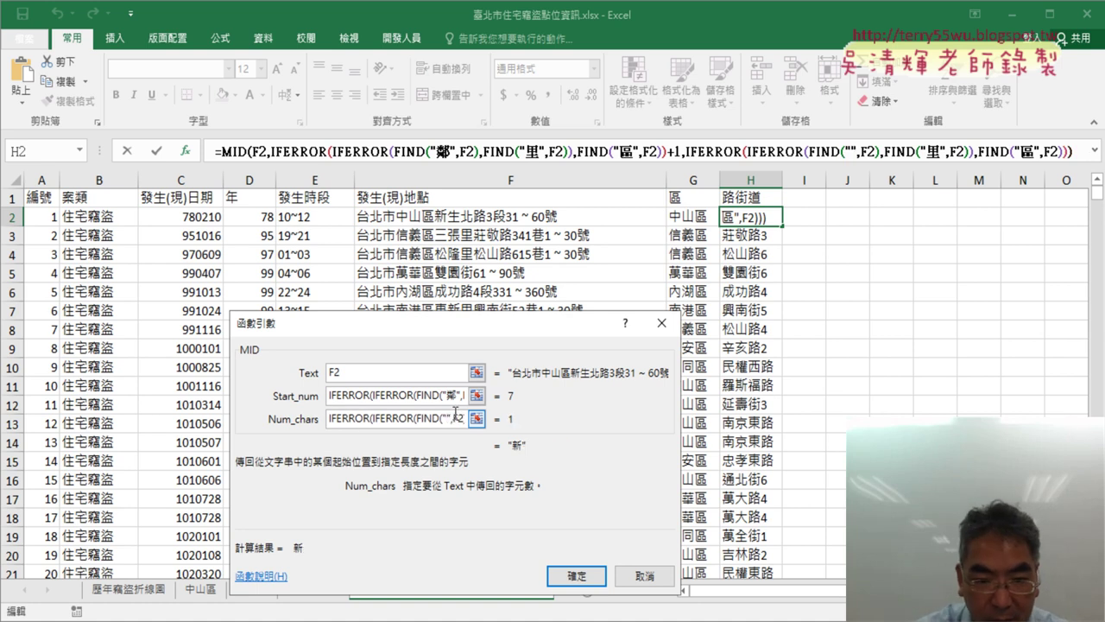
pyautogui.write('路')
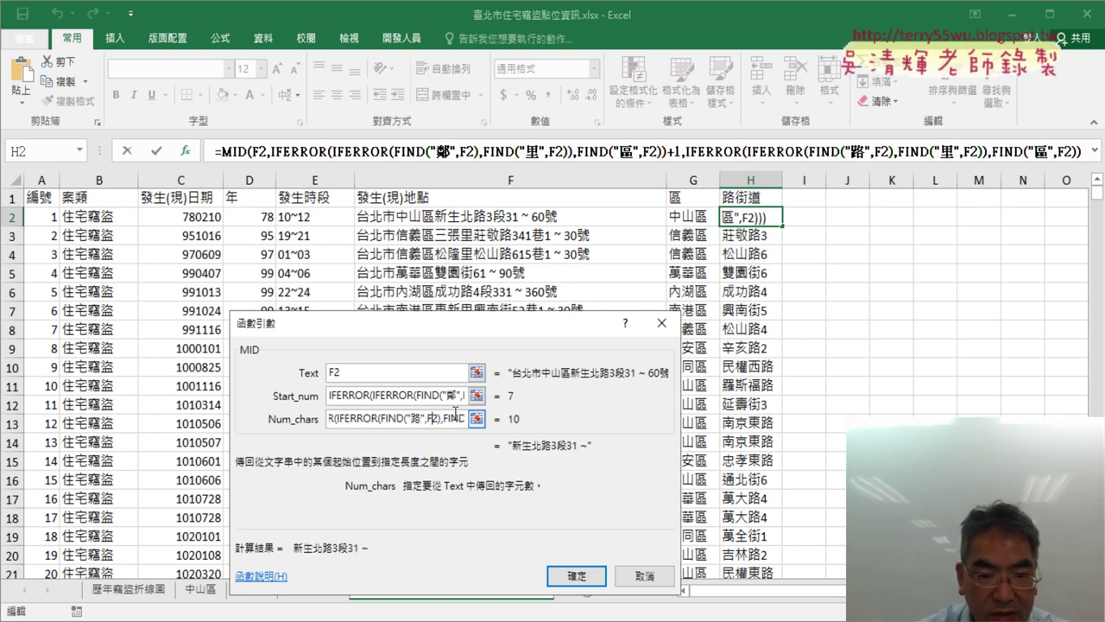
pyautogui.press('Right')
pyautogui.press('Right')
pyautogui.press('Right')
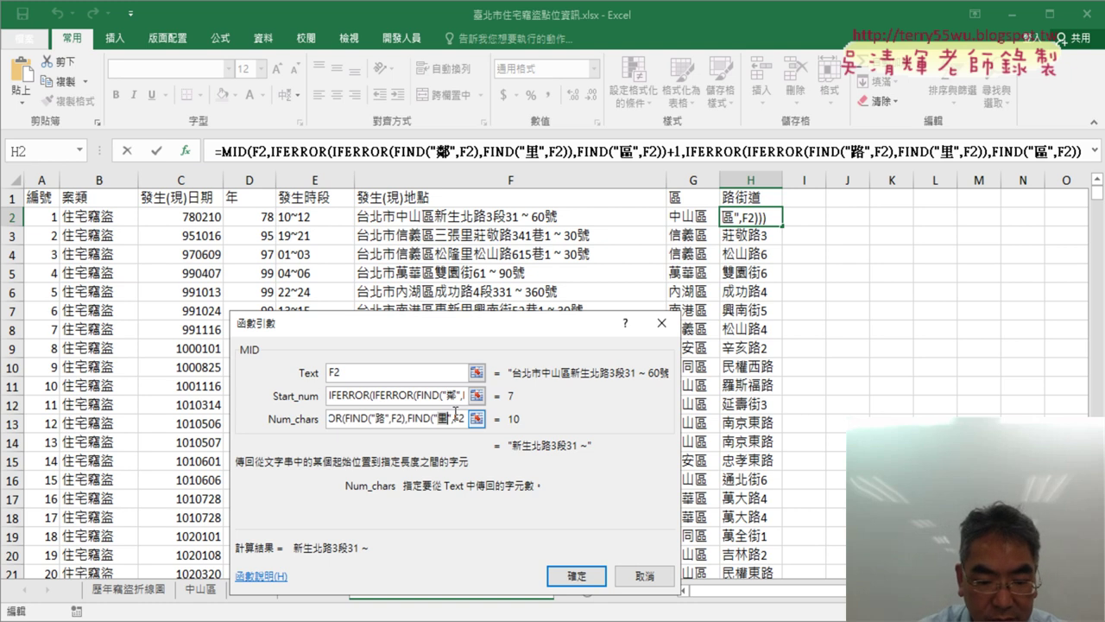
pyautogui.press('BackSpace')
pyautogui.write('接')
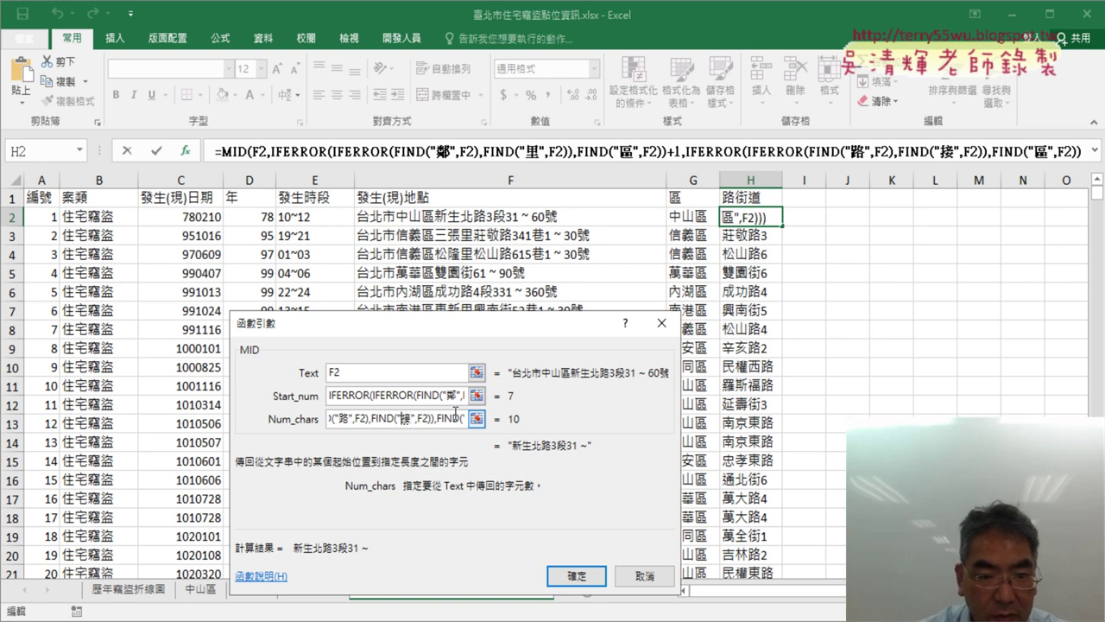
pyautogui.press('Down')
pyautogui.press('2')
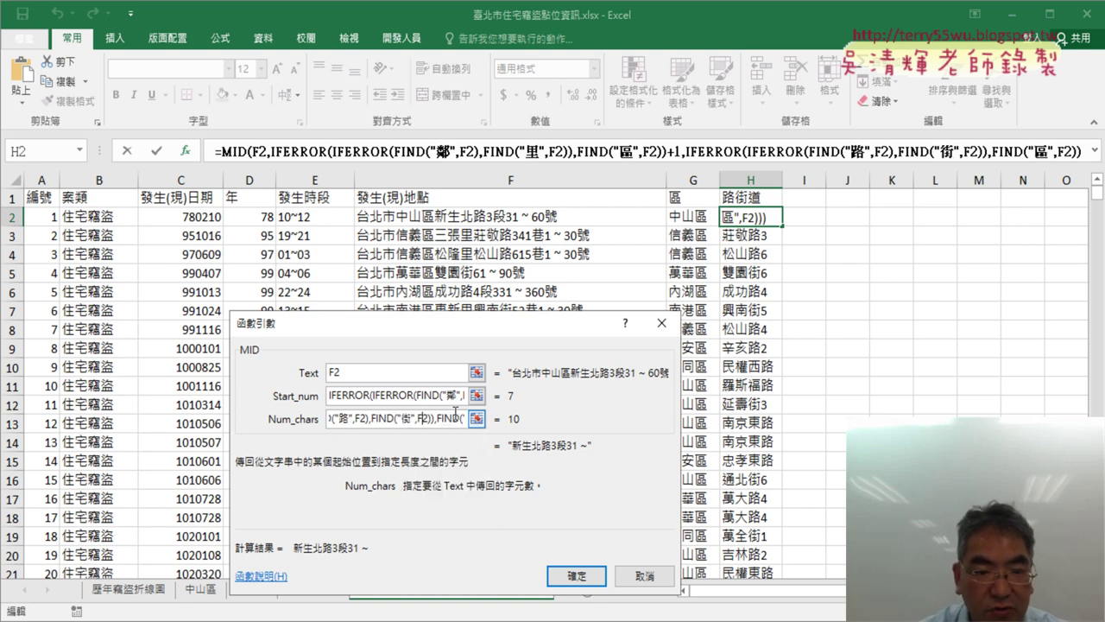
pyautogui.press('Right')
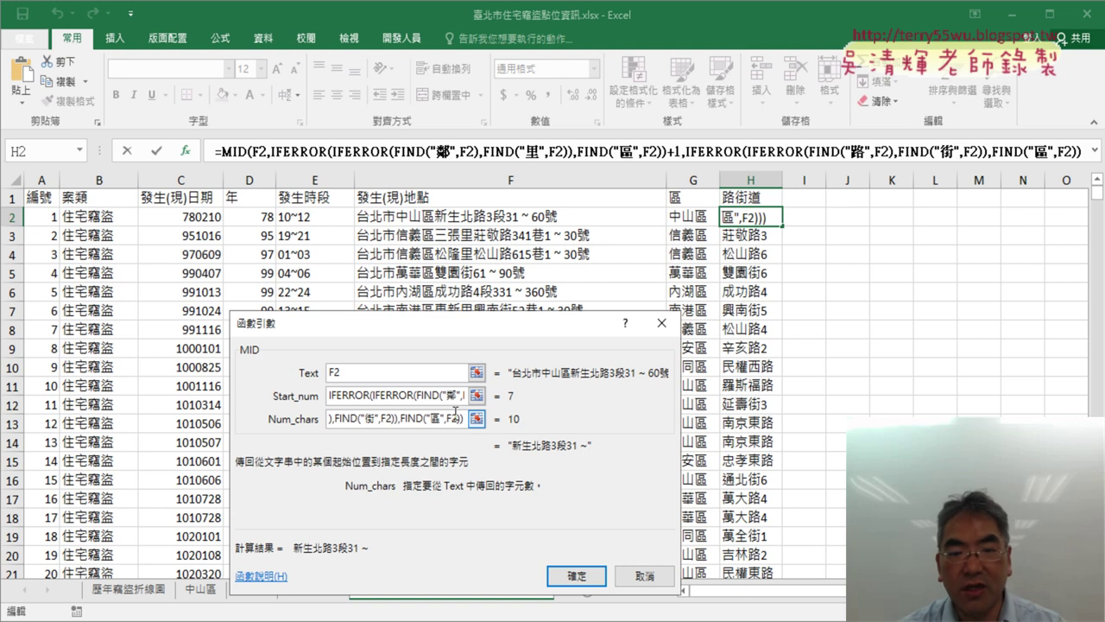
pyautogui.press('BackSpace')
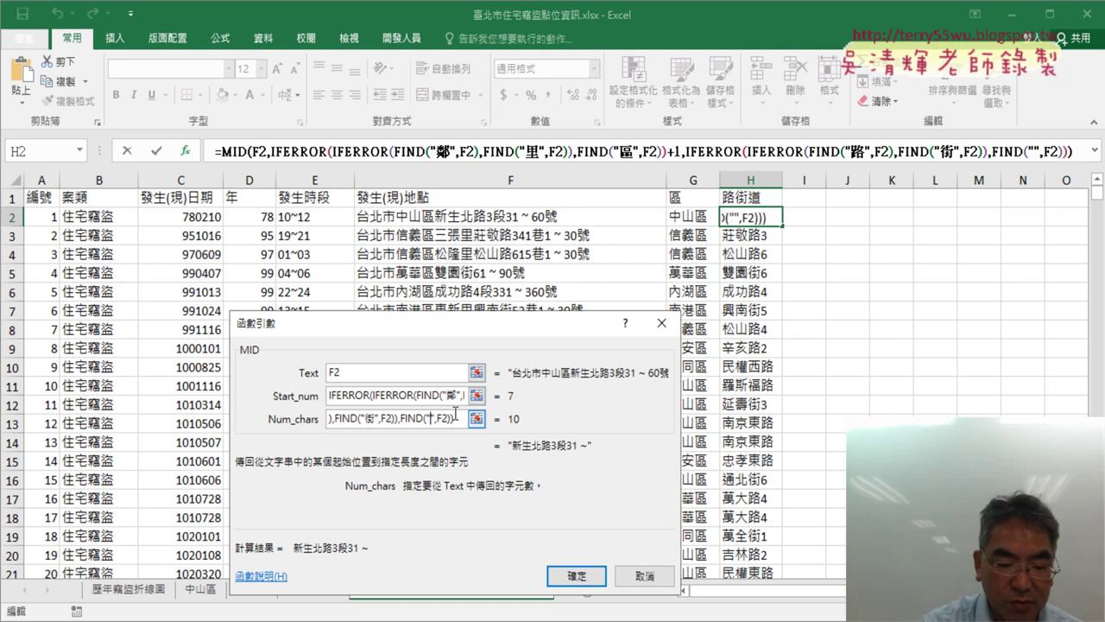
pyautogui.write('ㄉㄠ4')
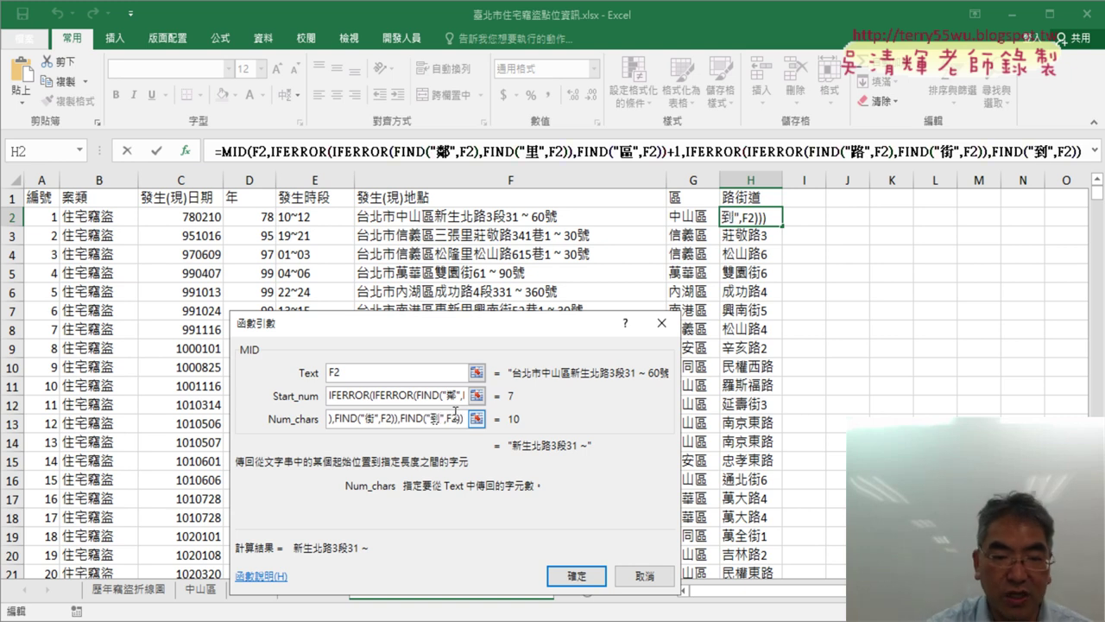
pyautogui.press('Down')
pyautogui.press('Down')
pyautogui.press('Return')
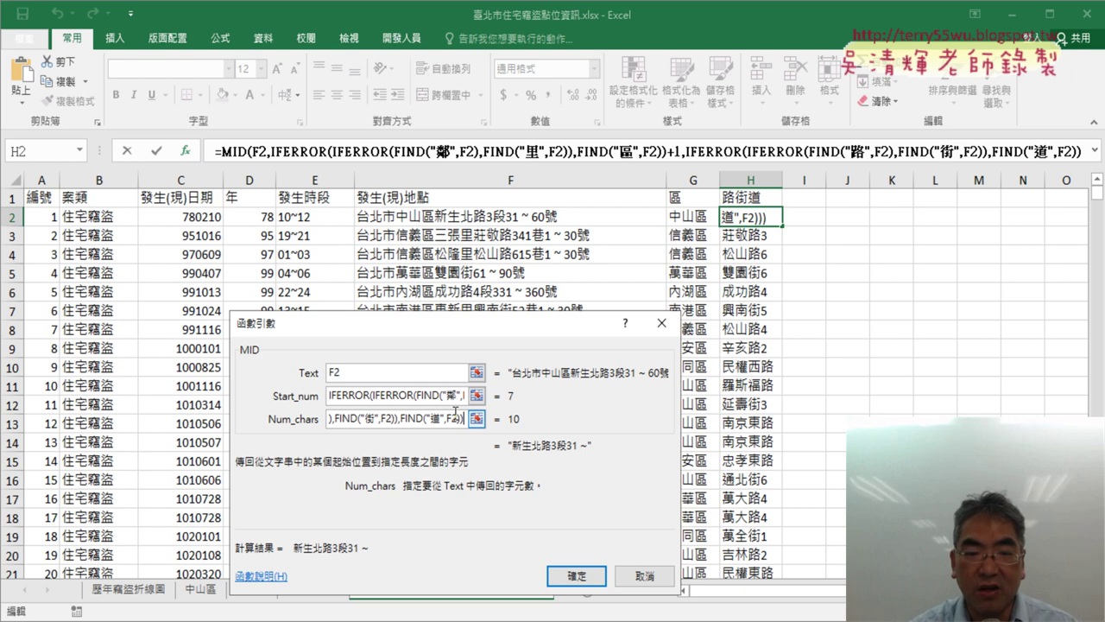
# Subtract the pasted start-position expression from that length and confirm the MID formula
pyautogui.write('-')
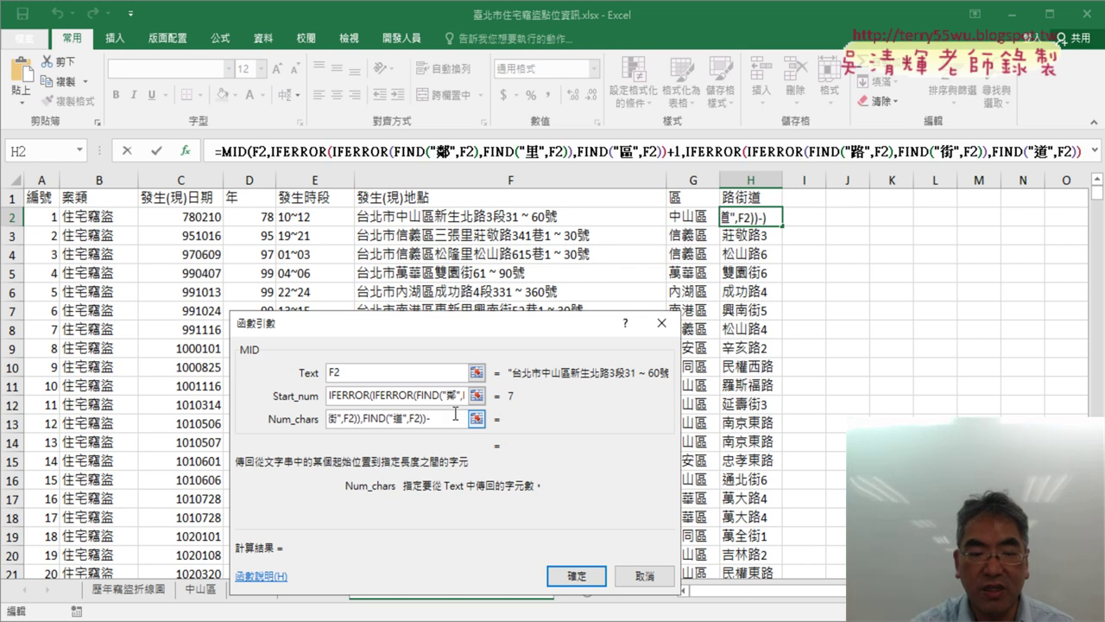
pyautogui.hotkey('ctrl', 'v')
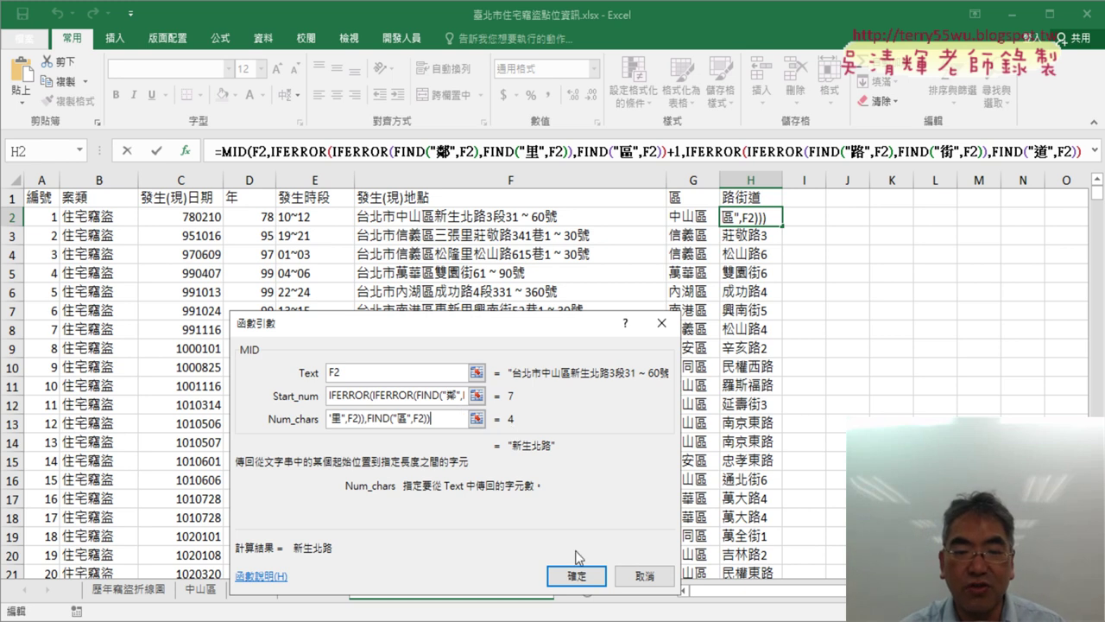
pyautogui.click(577, 575)
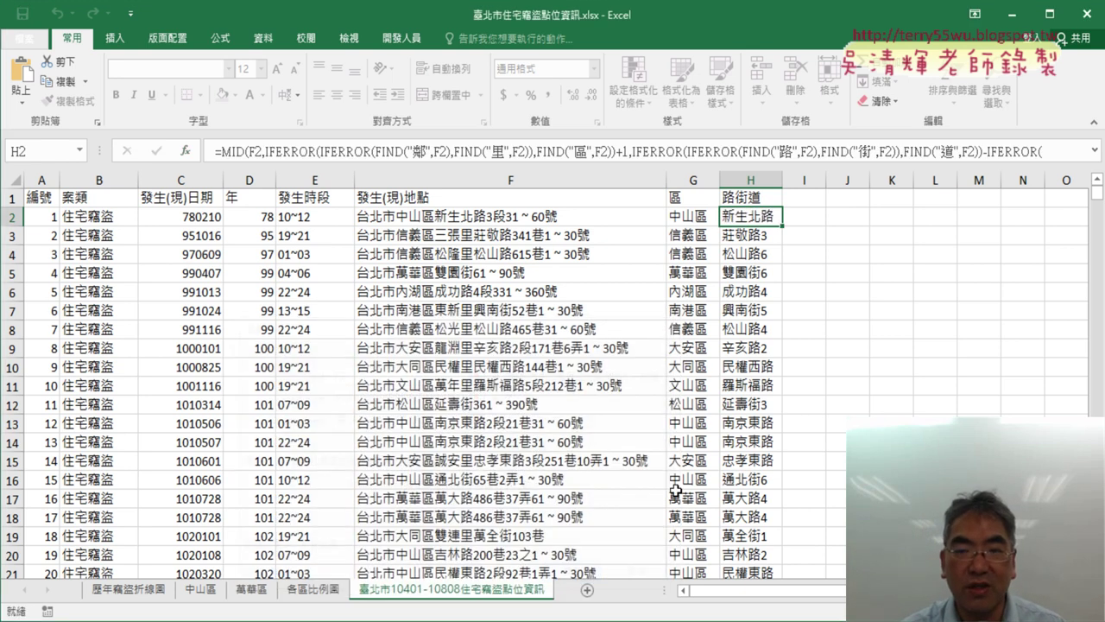
# Fill the revised MID formula down column H and scroll through the street-name results
pyautogui.doubleClick(779, 229)
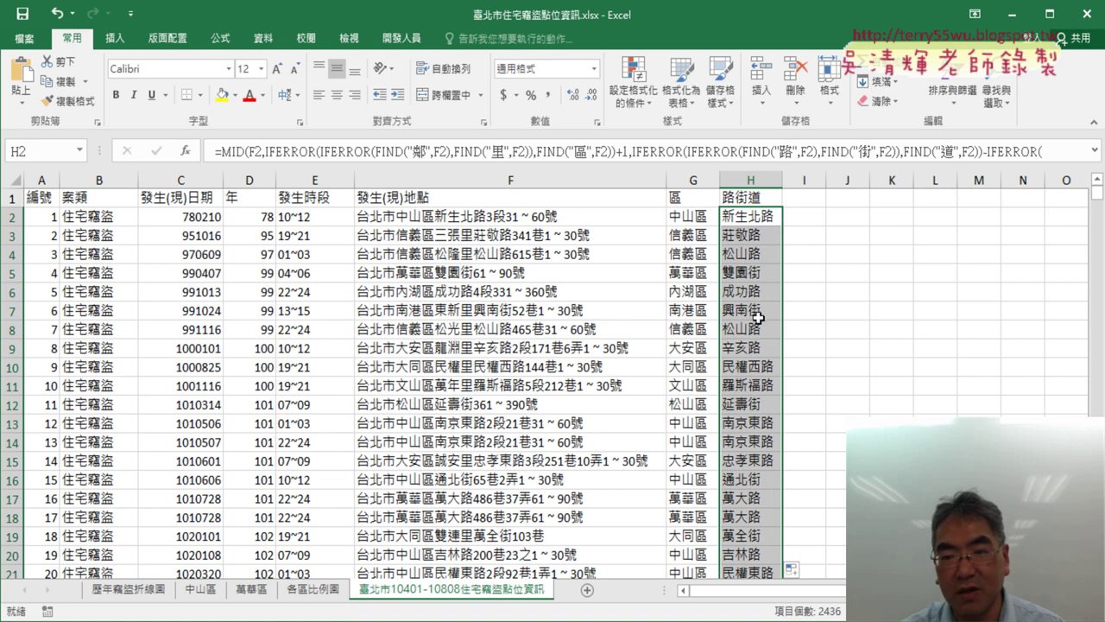
pyautogui.scroll(-4, 780, 282)
pyautogui.scroll(-10, 780, 348)
pyautogui.scroll(-8, 778, 354)
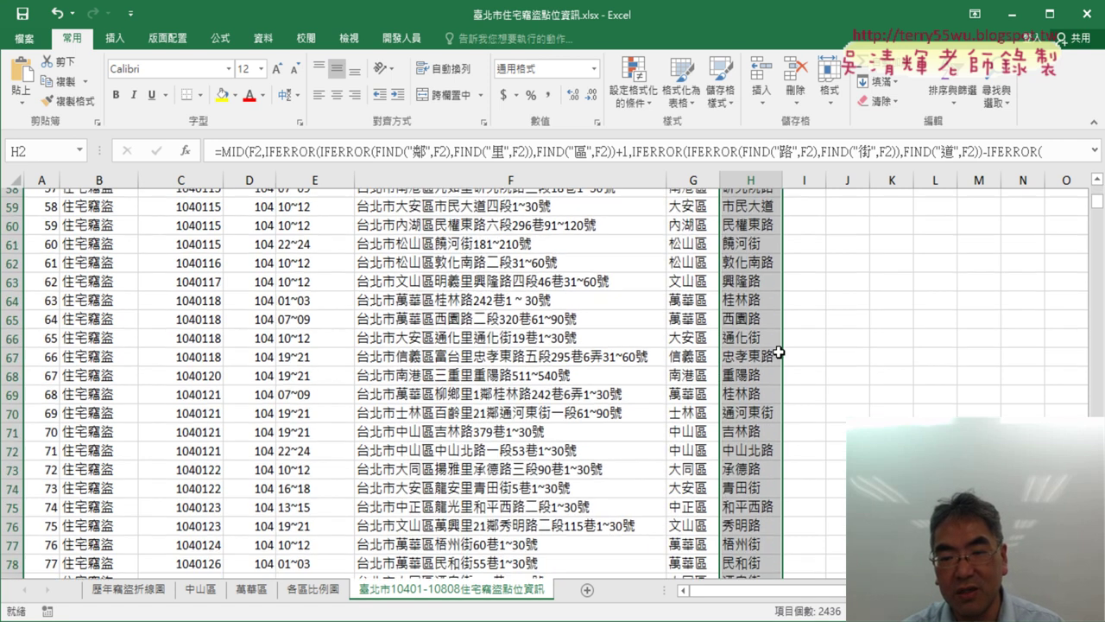
pyautogui.scroll(-10, 777, 352)
pyautogui.scroll(-8, 776, 350)
pyautogui.scroll(-1, 772, 348)
pyautogui.scroll(10, 772, 348)
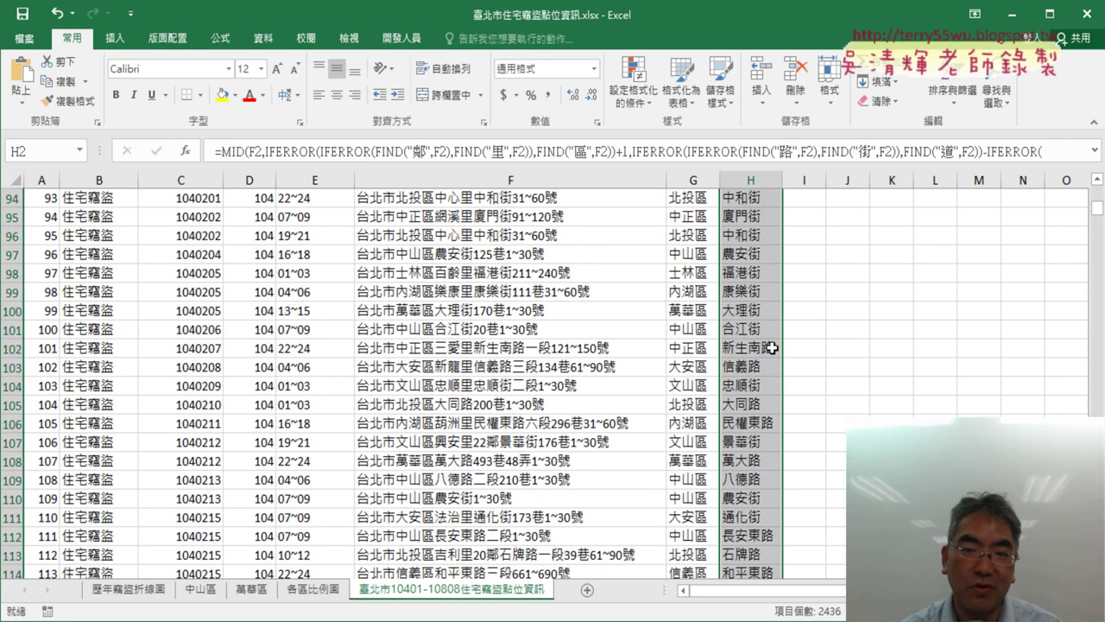
pyautogui.scroll(12, 772, 348)
pyautogui.scroll(7, 772, 348)
pyautogui.scroll(12, 772, 348)
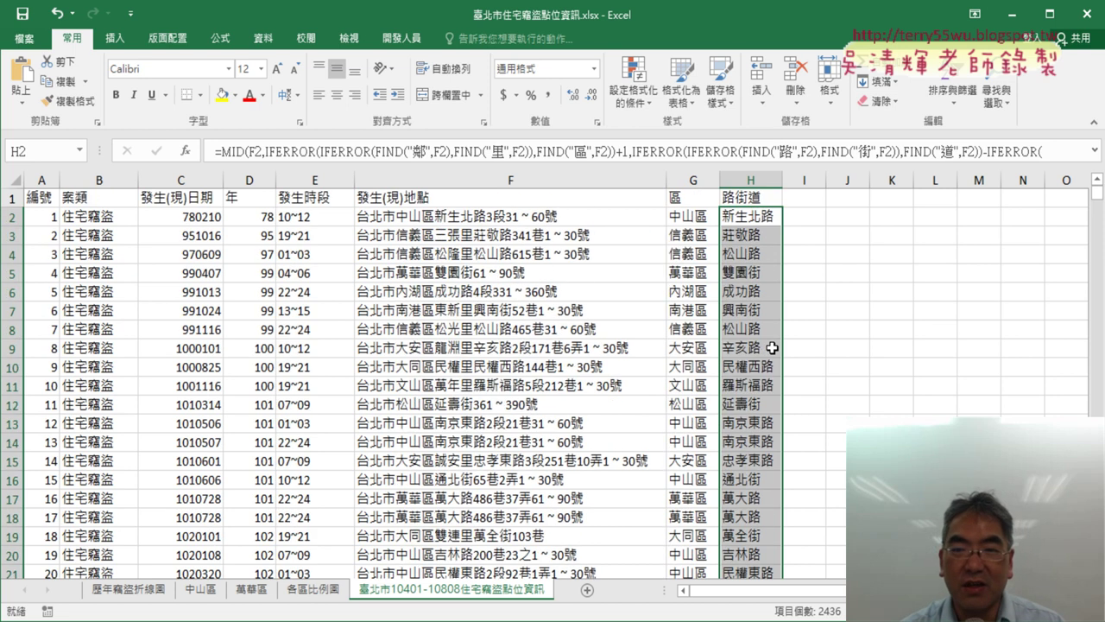
# Reopen H2's MID function arguments with the formula bar expanded for review
pyautogui.click(767, 217)
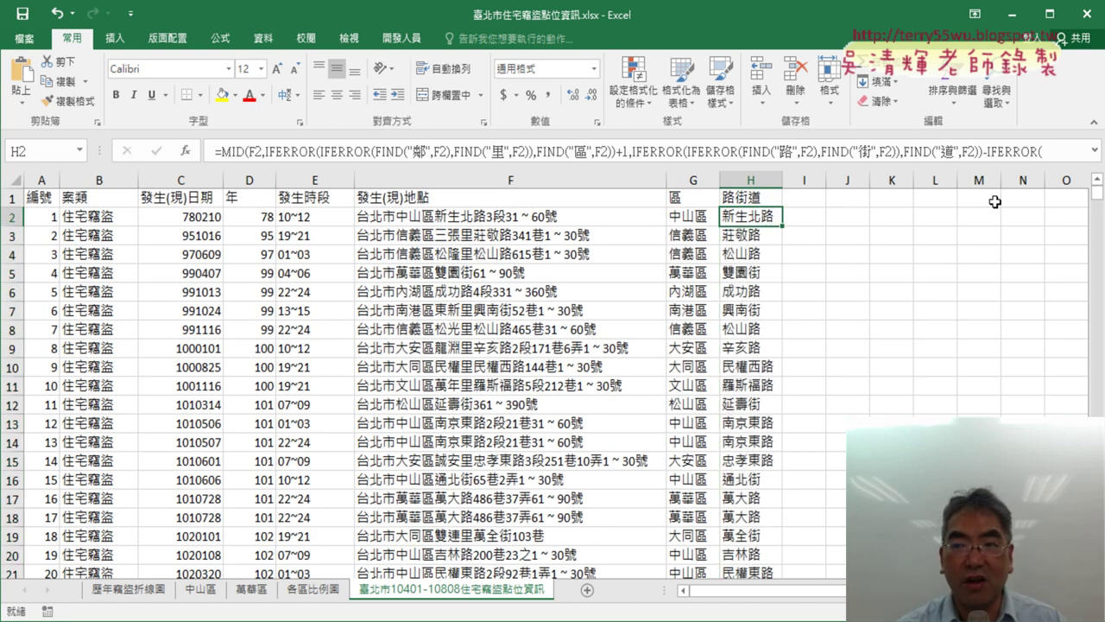
pyautogui.click(1096, 152)
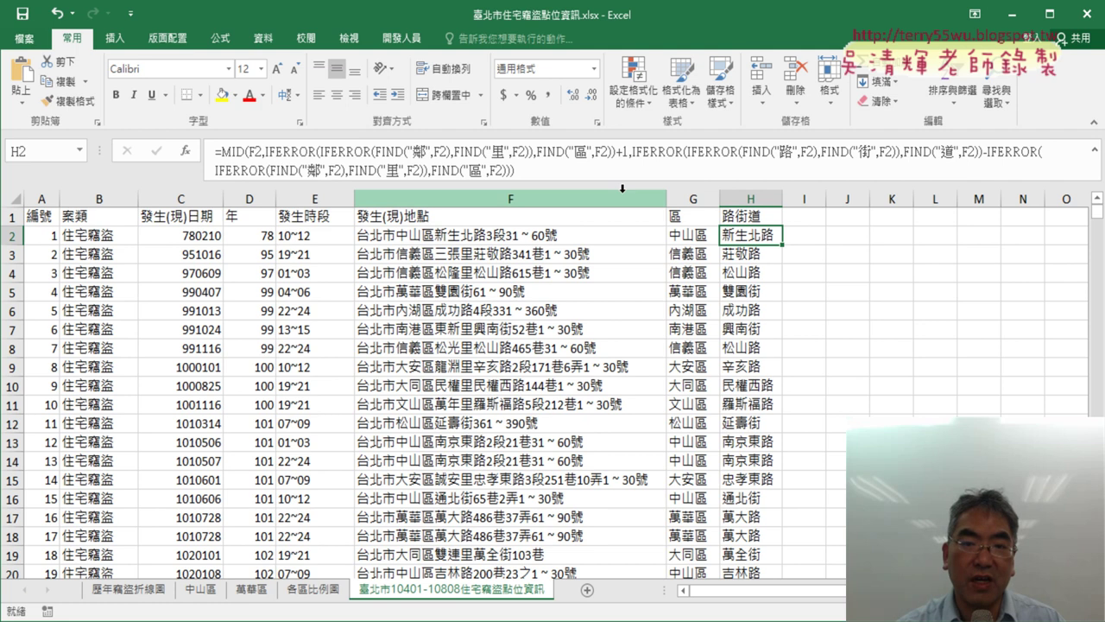
pyautogui.click(232, 152)
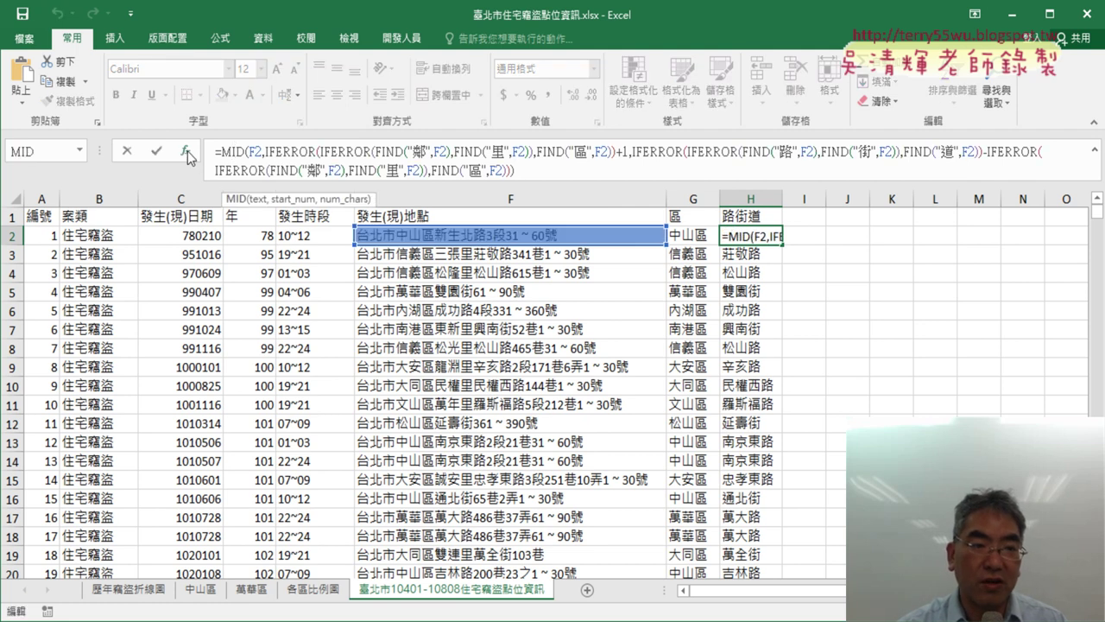
pyautogui.click(186, 152)
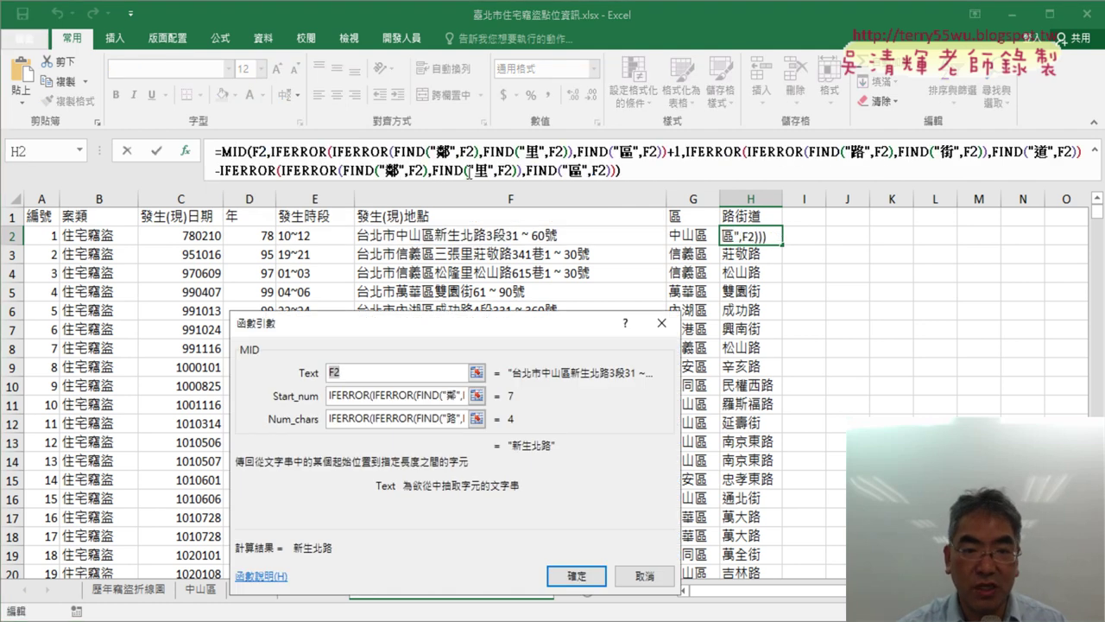